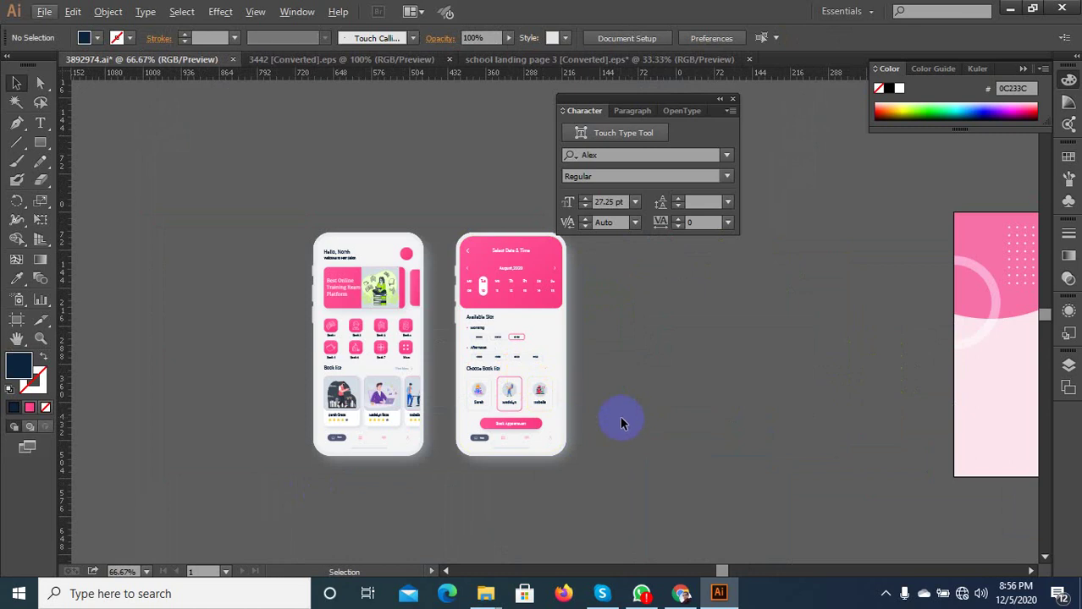
Replace the name on the first Book list card of the home screen with "Book House"
scroll(355, 429, "up", 4)
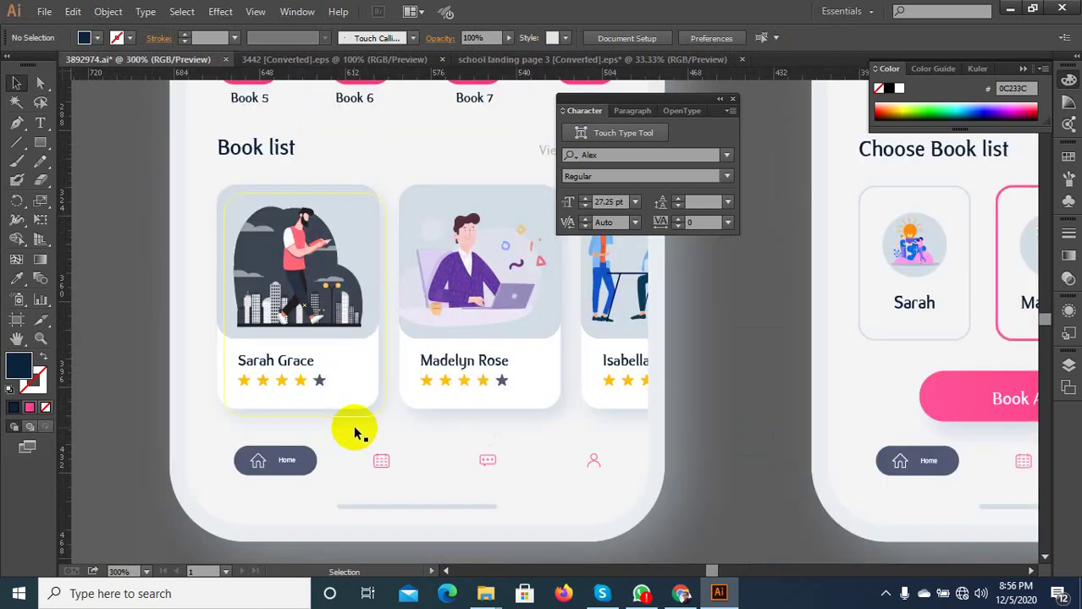
scroll(221, 370, "up", 2)
double_click(290, 356)
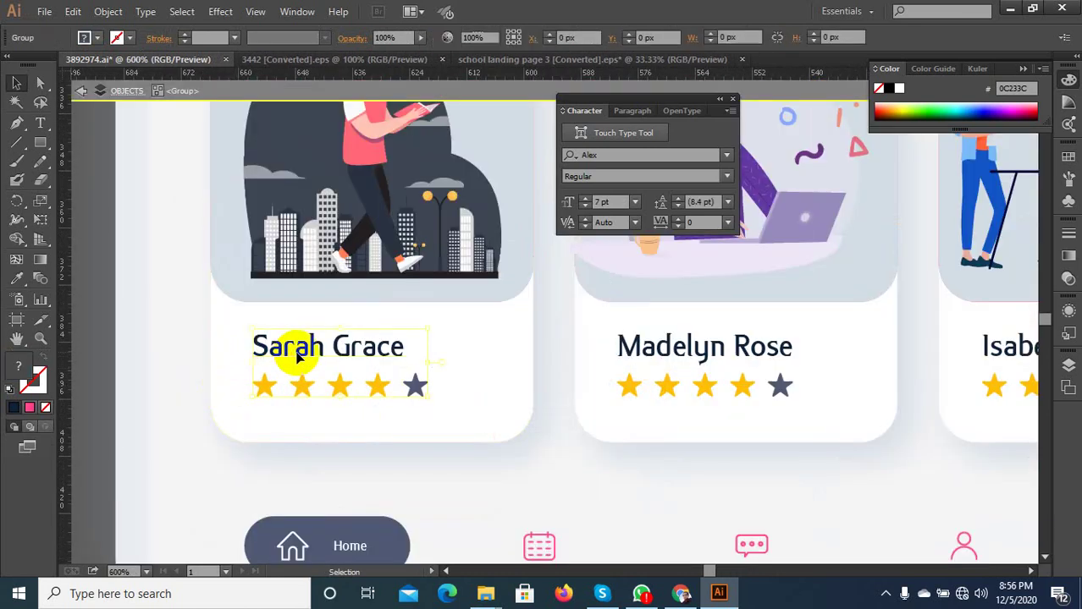
double_click(321, 352)
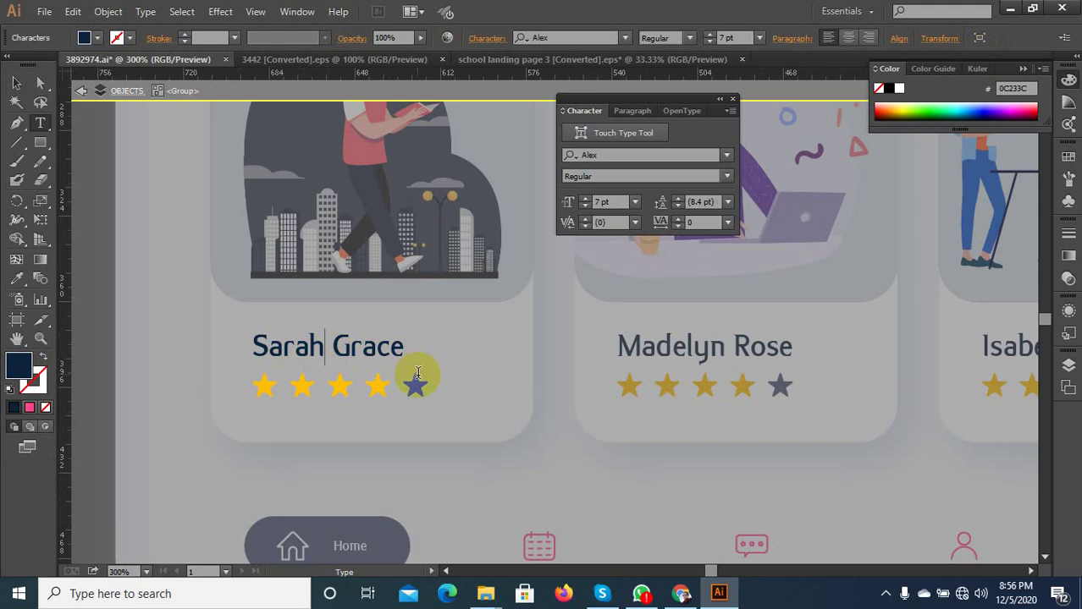
scroll(414, 377, "down", 2)
left_click_drag(407, 362, 314, 359)
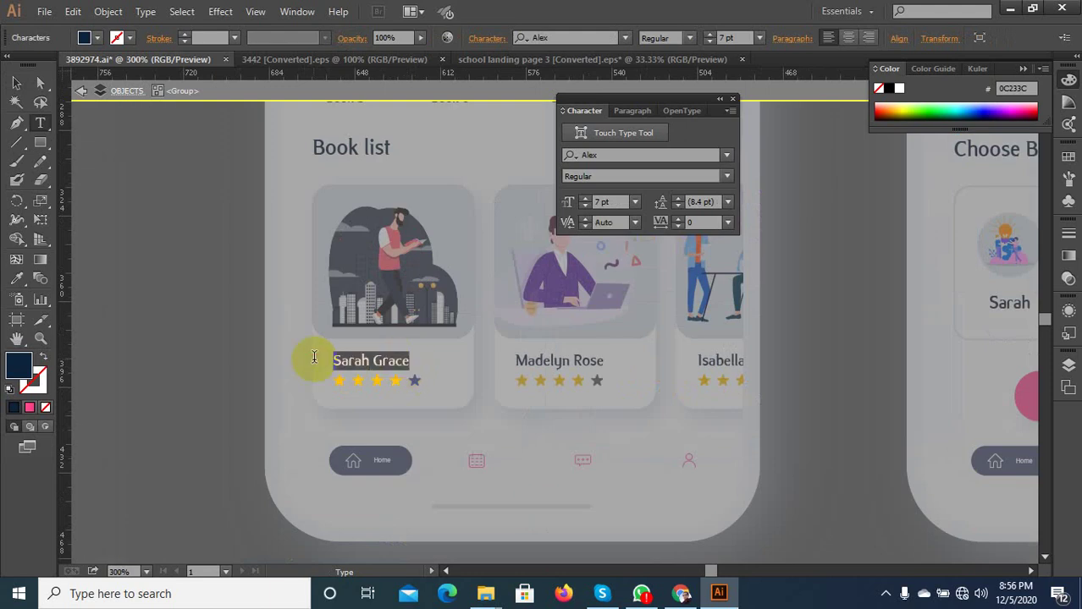
type("Book House")
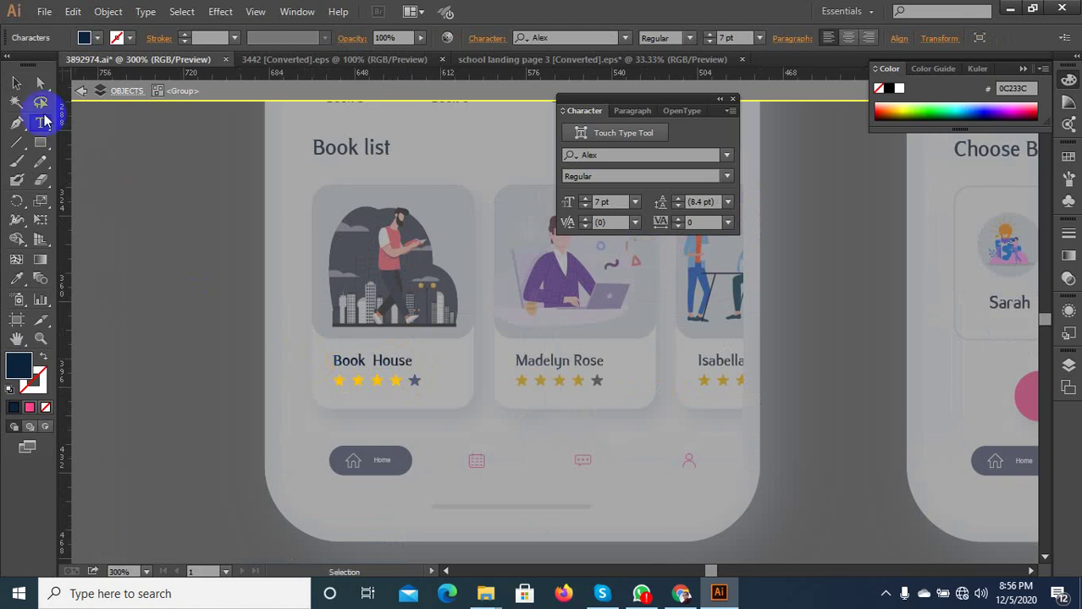
left_click(16, 83)
Replace the first word of the second Book list card's title with "Book" and exit isolation mode
scroll(576, 380, "up", 2)
double_click(553, 343)
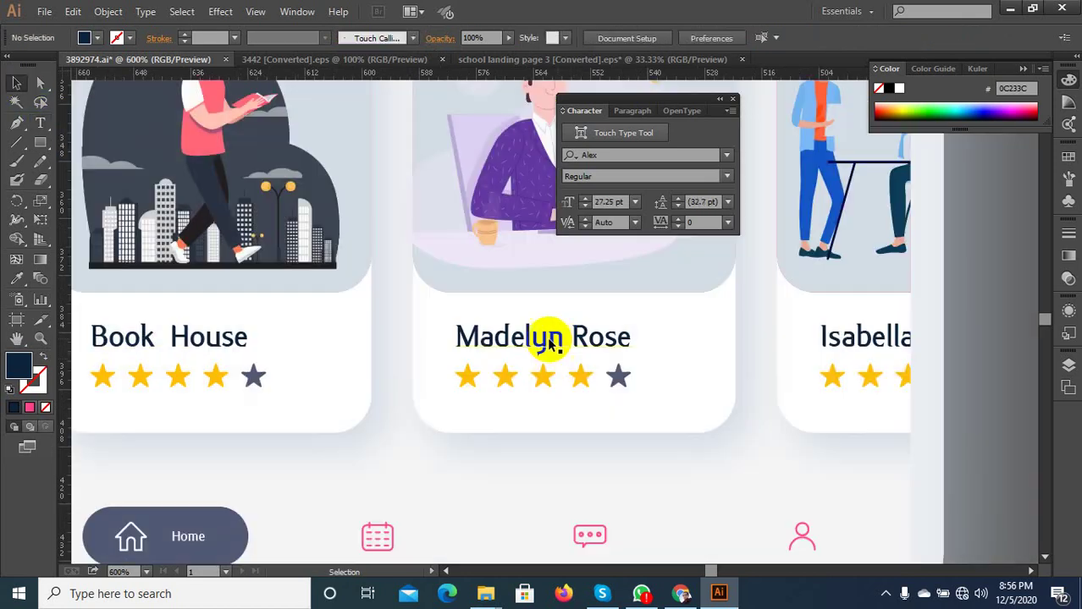
left_click(549, 342)
double_click(561, 338)
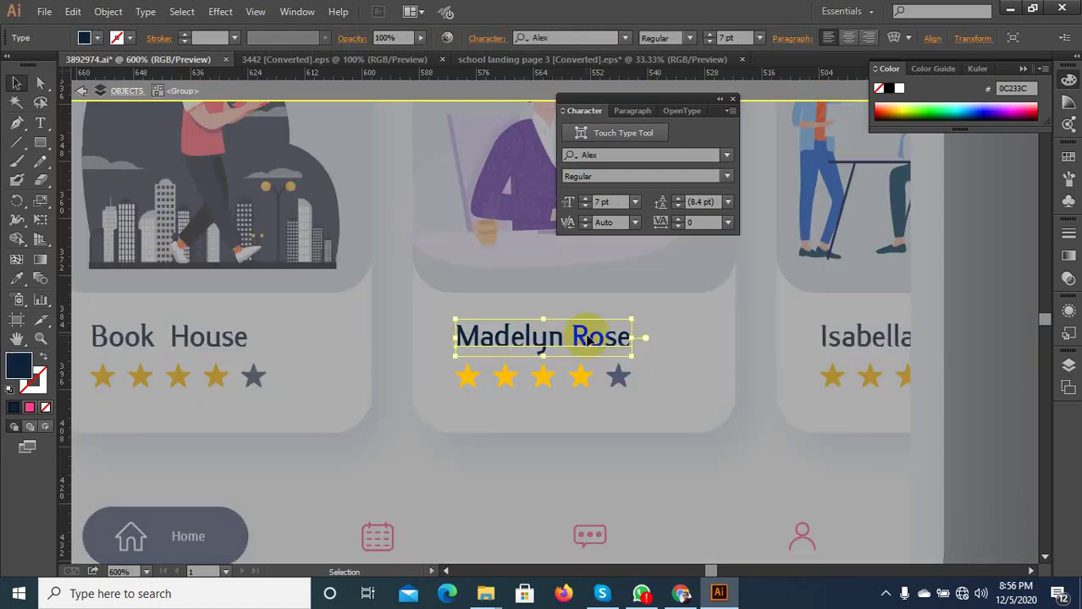
triple_click(540, 338)
left_click_drag(563, 336, 374, 338)
type("Book")
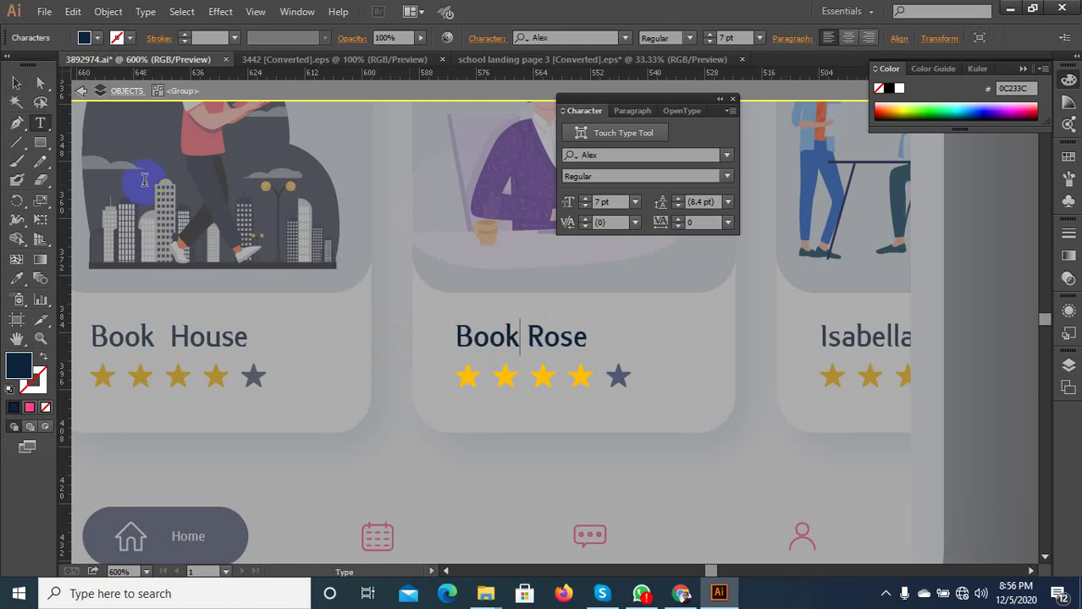
left_click(16, 82)
scroll(93, 296, "down", 1)
double_click(759, 361)
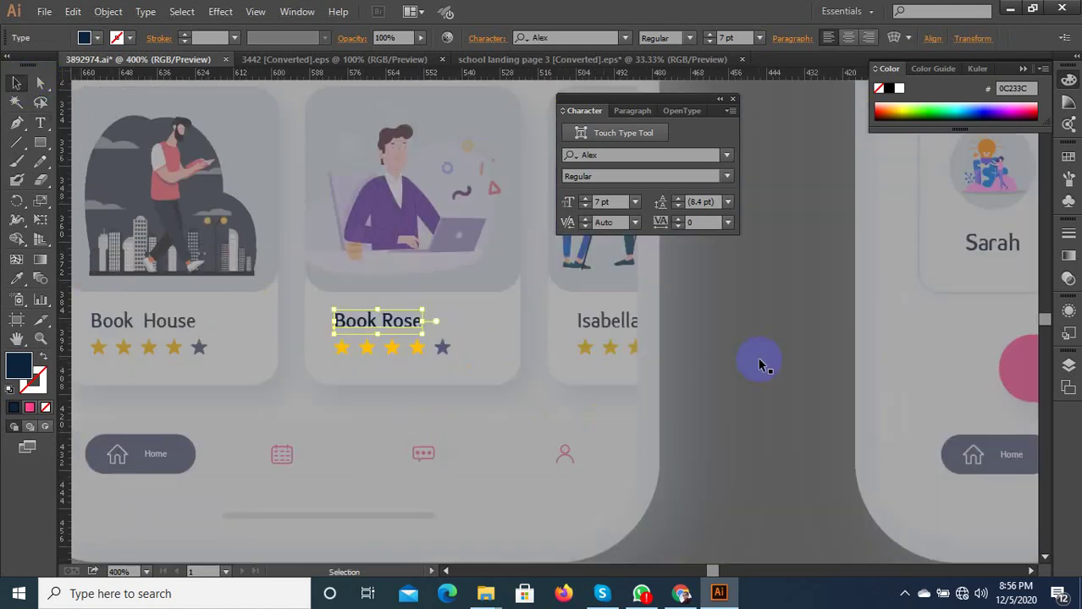
Replace the name on the third, partly clipped Book list card with "Book" and exit the nested groups
scroll(657, 342, "up", 2)
double_click(560, 298)
double_click(561, 303)
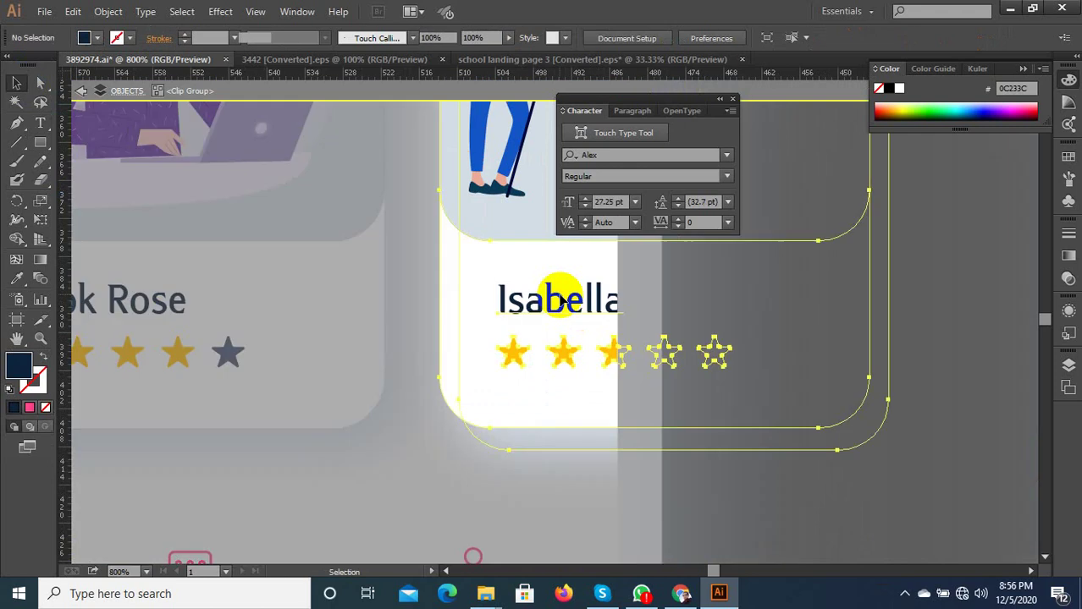
double_click(565, 300)
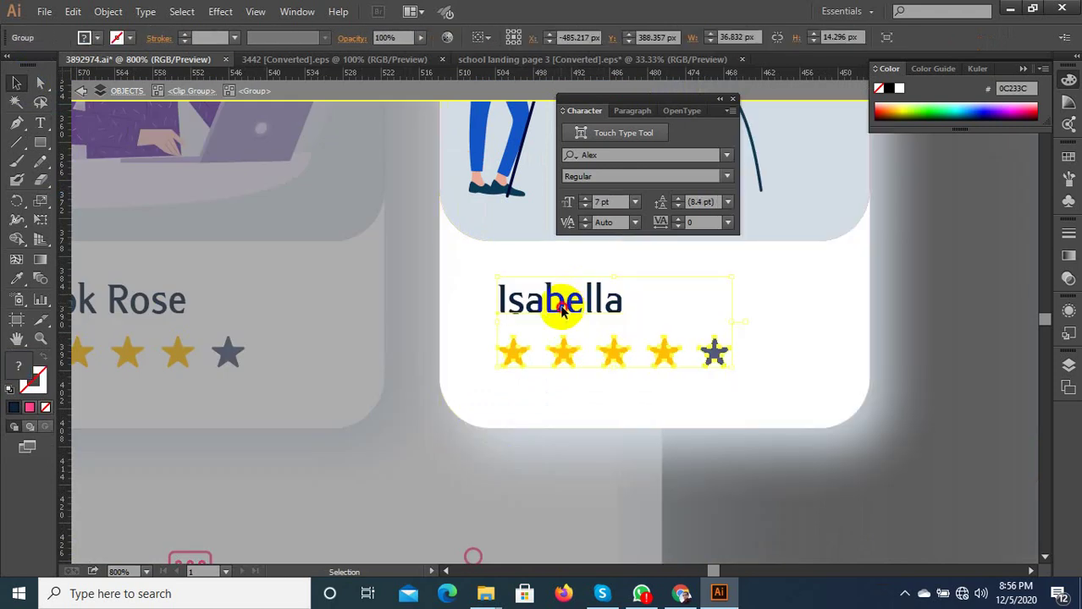
double_click(564, 308)
double_click(569, 301)
key("ctrl+a")
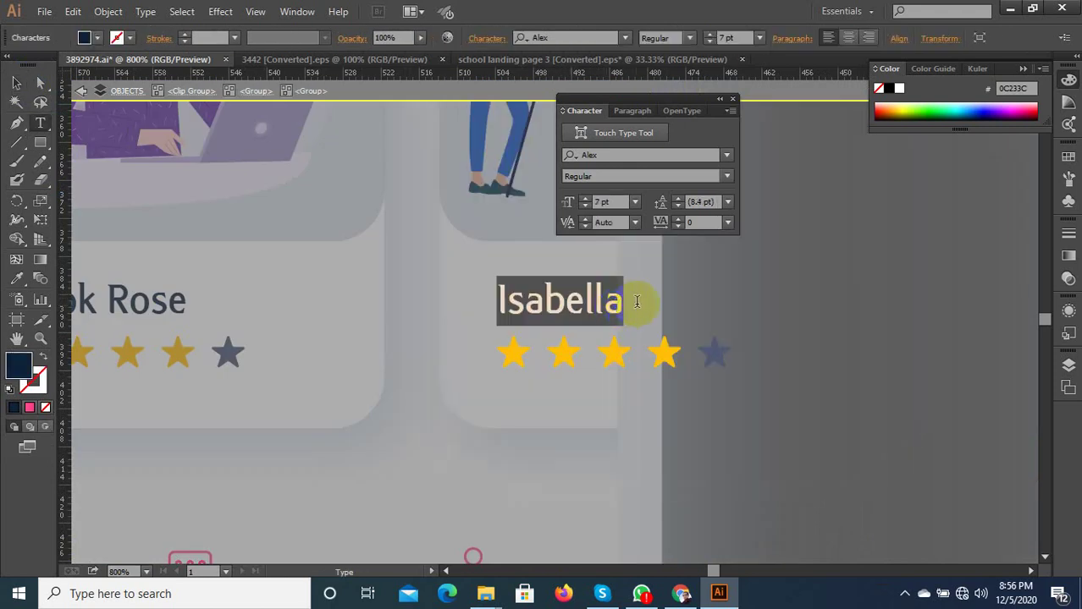
left_click_drag(636, 302, 490, 302)
type("Book")
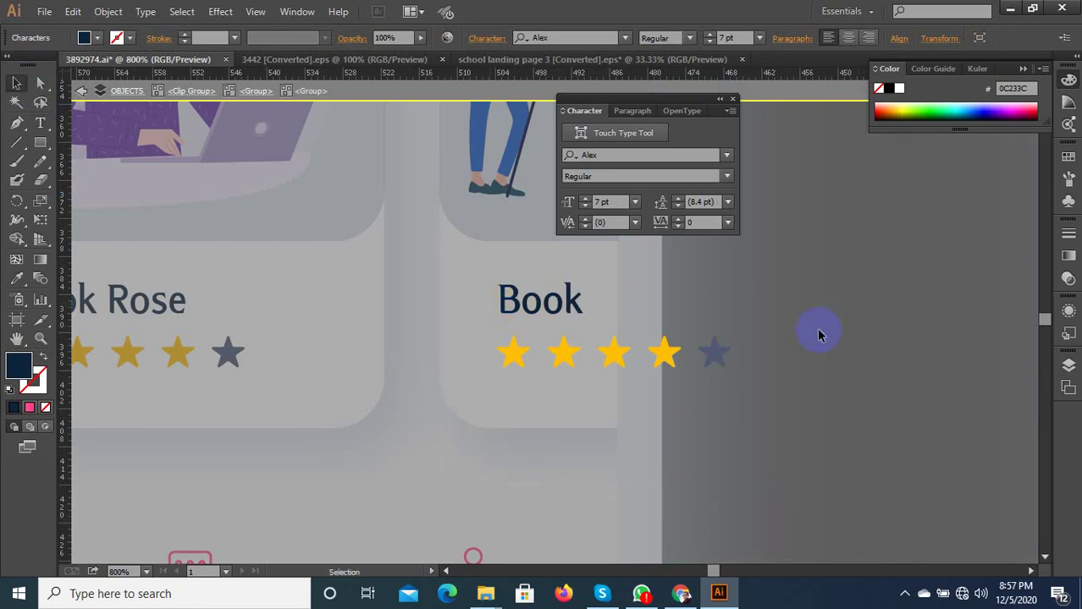
key("Escape")
left_click(484, 380)
scroll(483, 379, "down", 3)
left_click(457, 489)
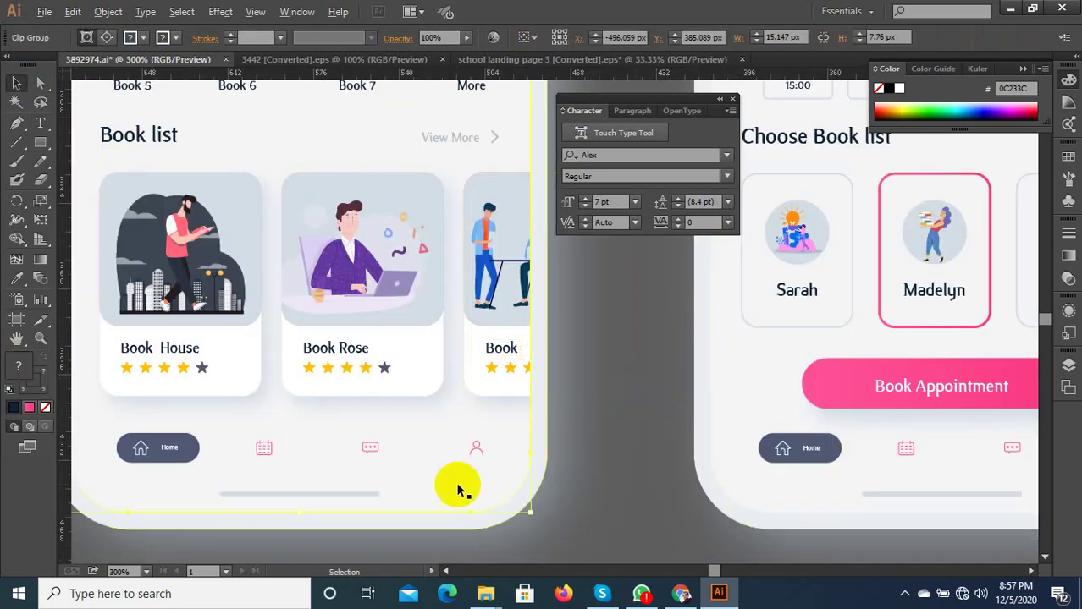
Examine the Choose Book list cards and the Book Appointment button on the second phone screen
scroll(457, 489, "down", 4)
scroll(593, 444, "up", 3)
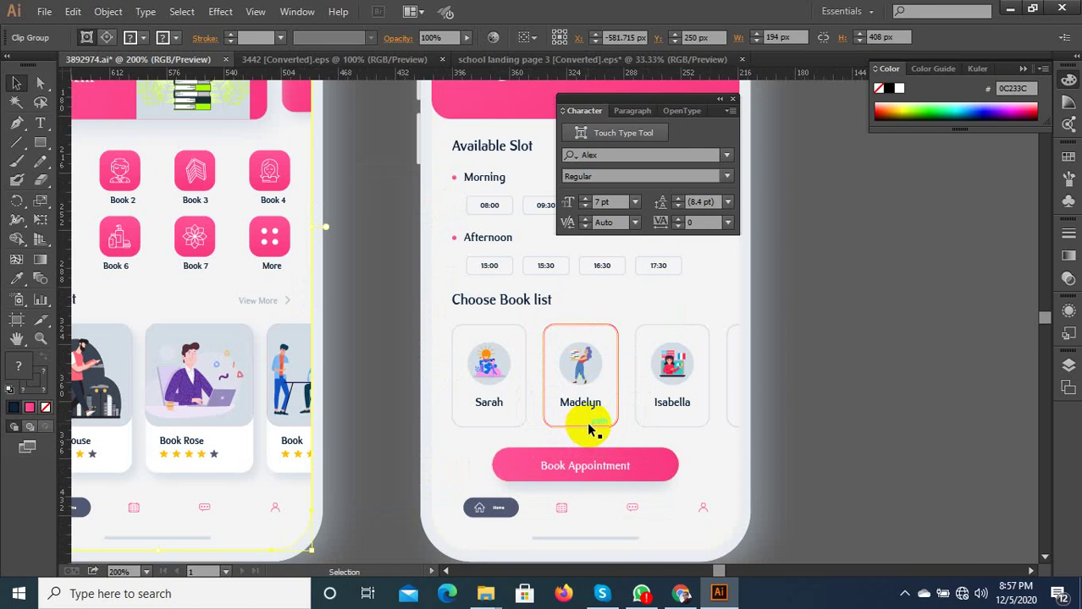
scroll(625, 409, "up", 3)
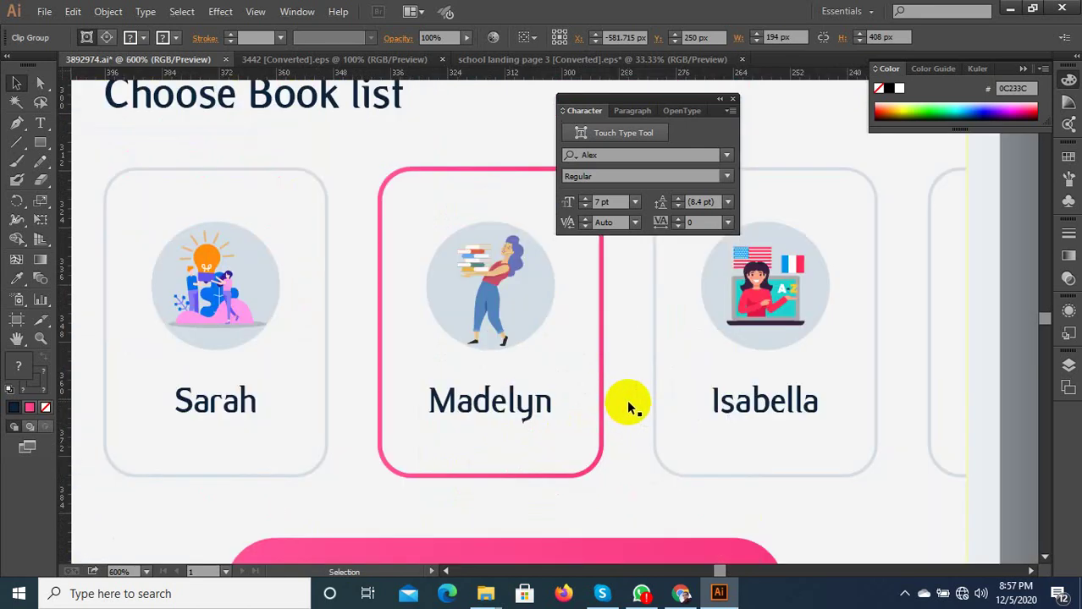
scroll(524, 406, "down", 2)
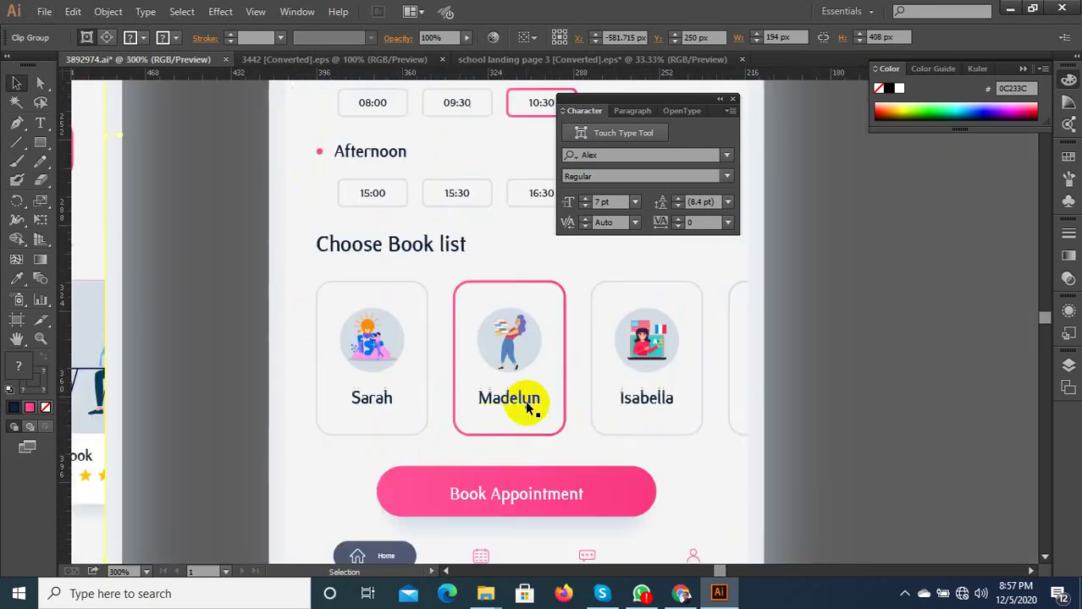
scroll(497, 431, "up", 2)
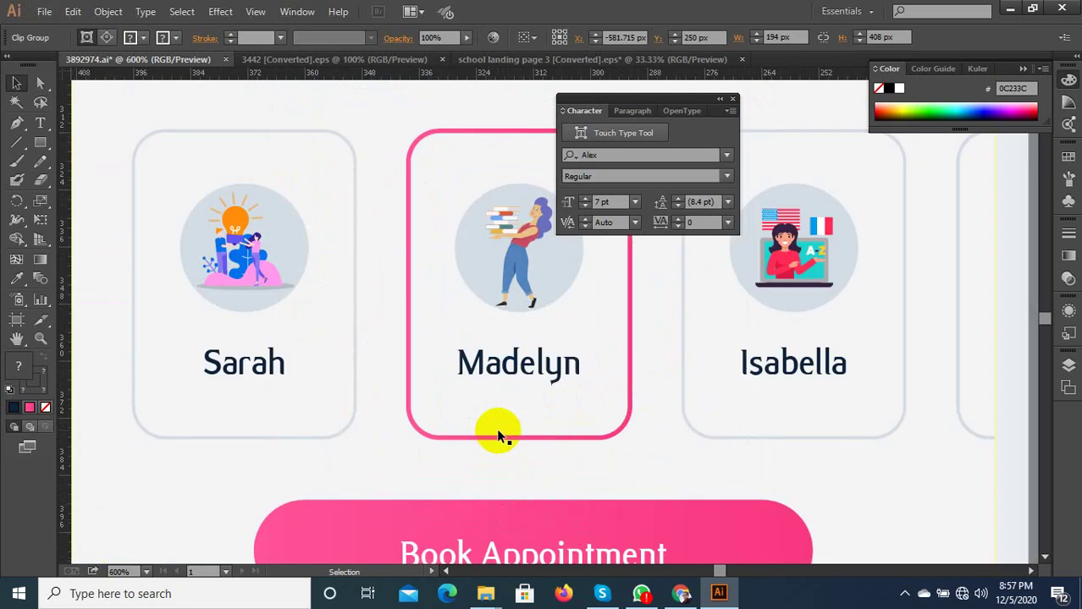
scroll(481, 394, "down", 2)
scroll(505, 494, "up", 2)
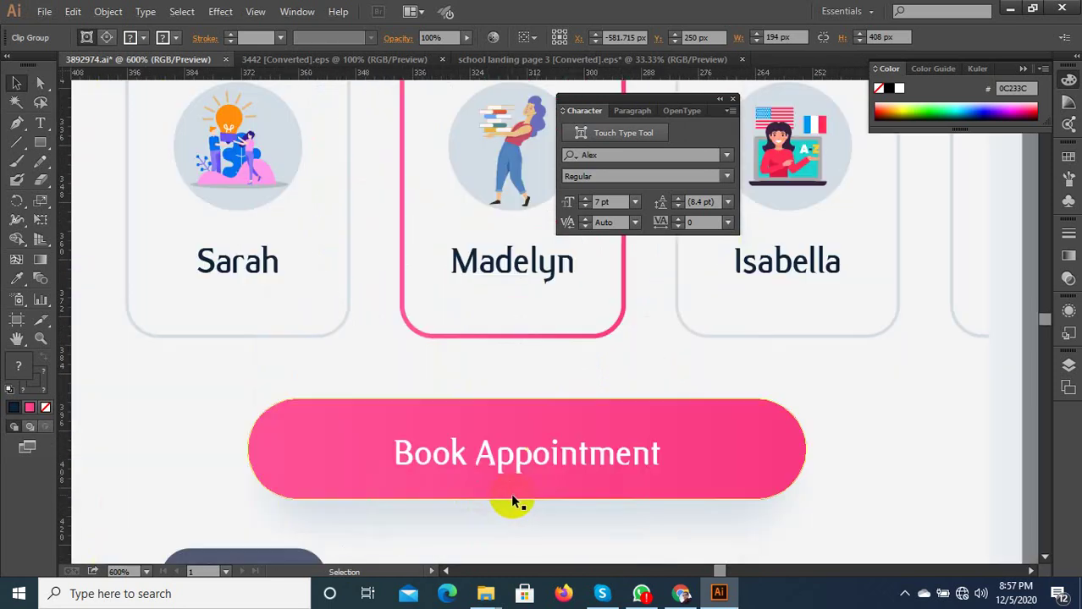
scroll(506, 470, "down", 2)
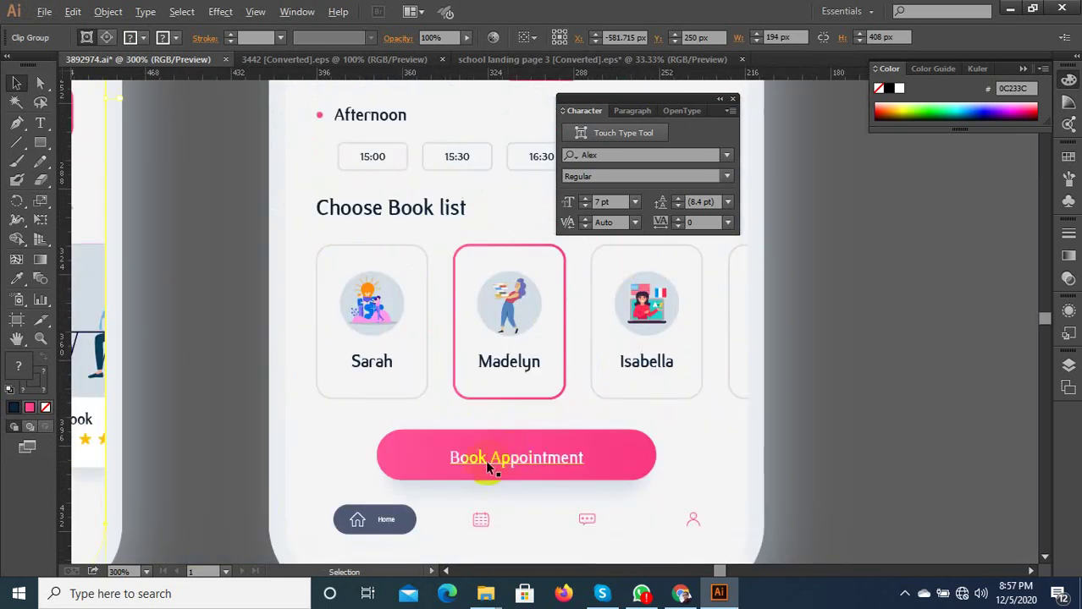
scroll(489, 468, "down", 3)
scroll(495, 256, "up", 2)
scroll(484, 269, "down", 2)
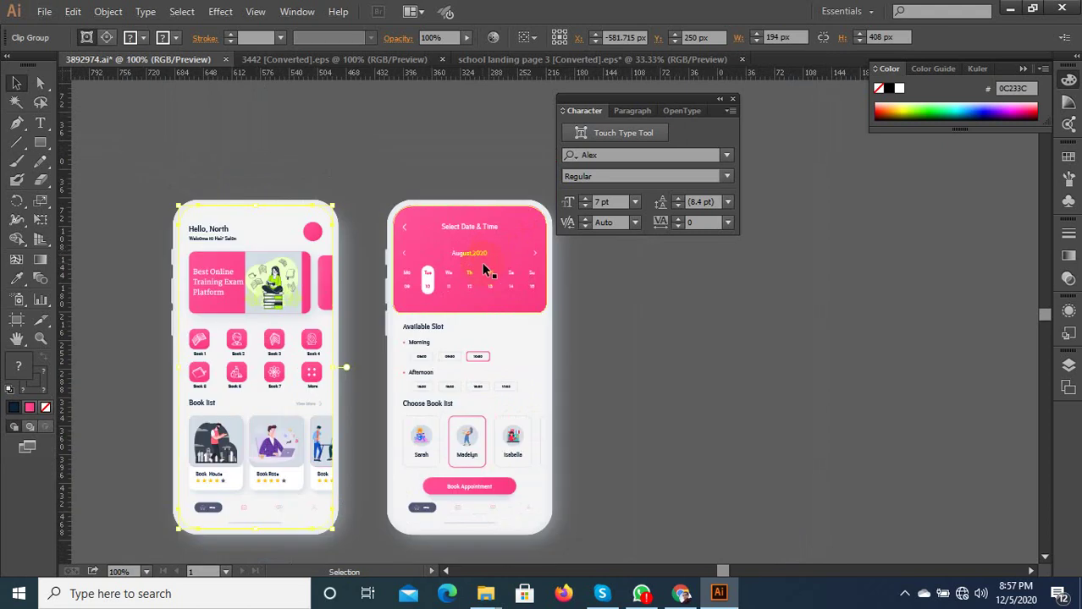
scroll(350, 253, "down", 1)
Change the subtitle under the greeting on the first phone screen to "Welcome to Book Solution" and exit isolation mode
left_click(349, 217)
scroll(249, 254, "up", 4)
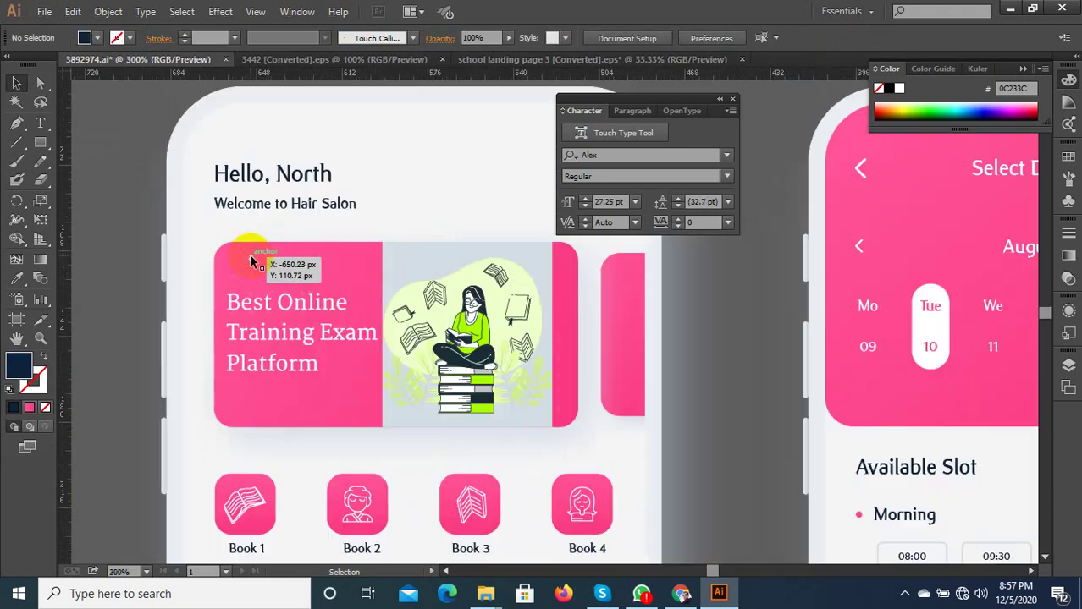
scroll(297, 220, "up", 3)
double_click(312, 202)
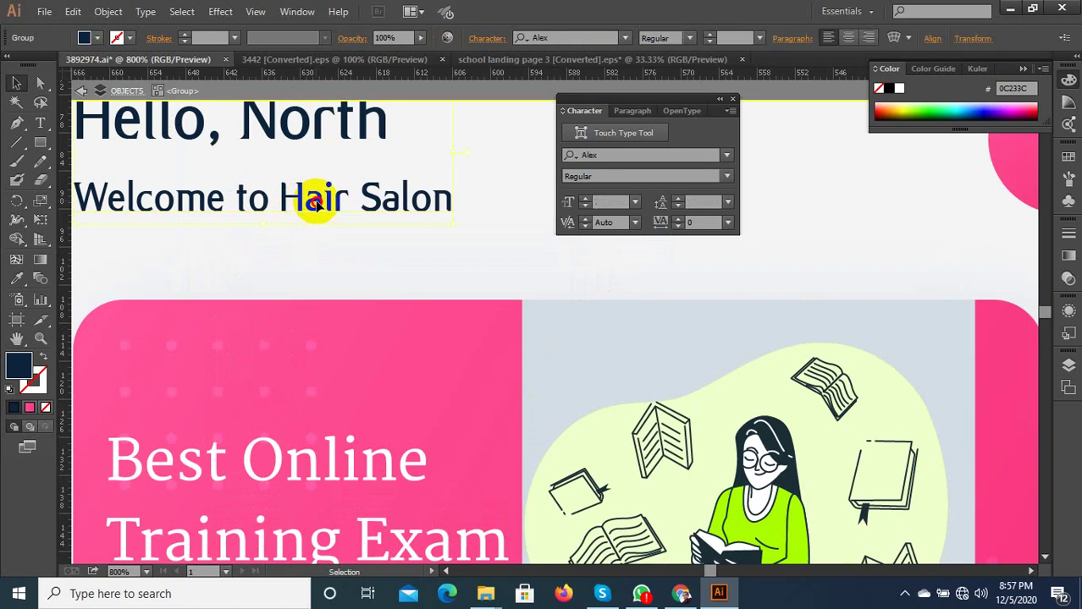
triple_click(305, 202)
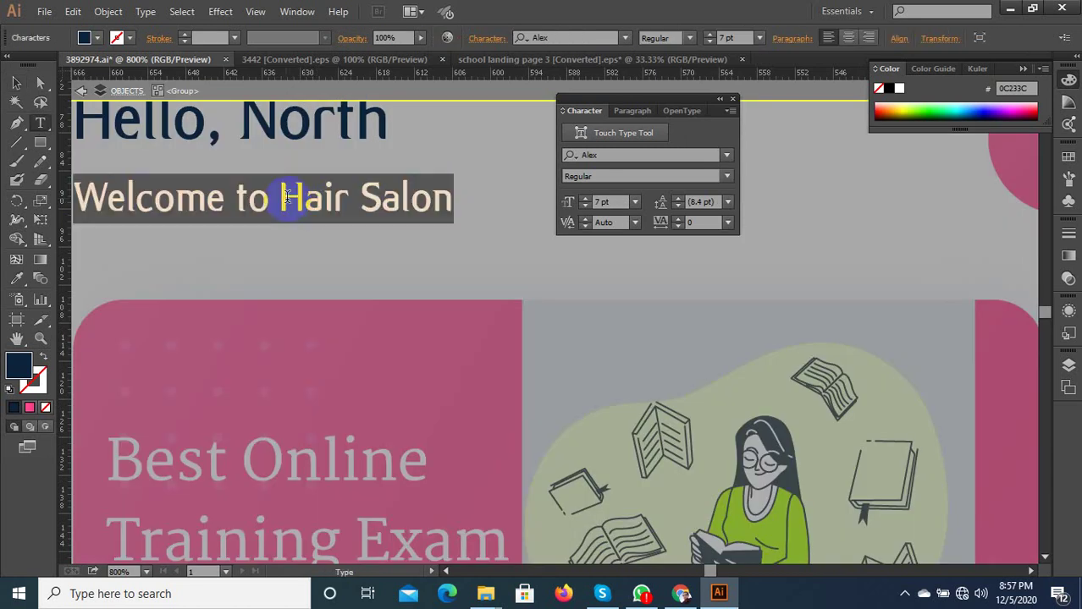
left_click_drag(281, 198, 488, 205)
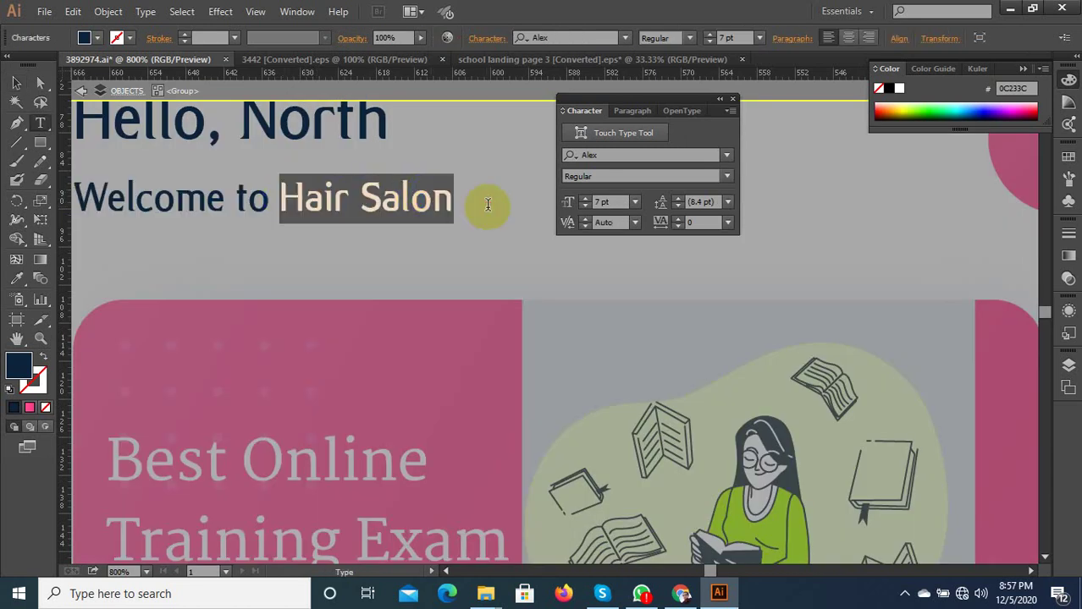
type("Book")
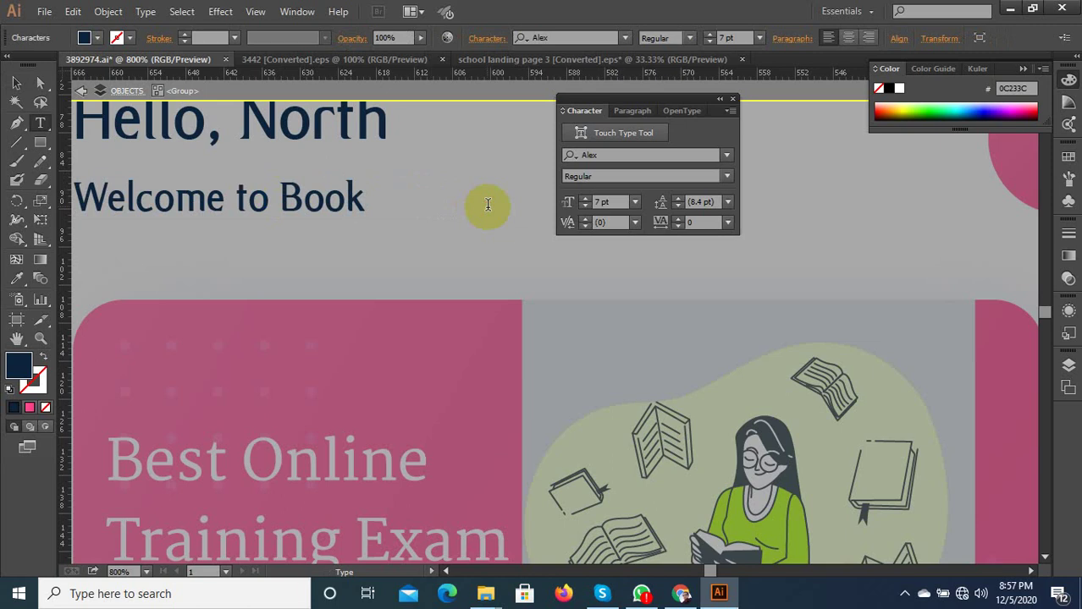
scroll(439, 264, "down", 2)
type("ook")
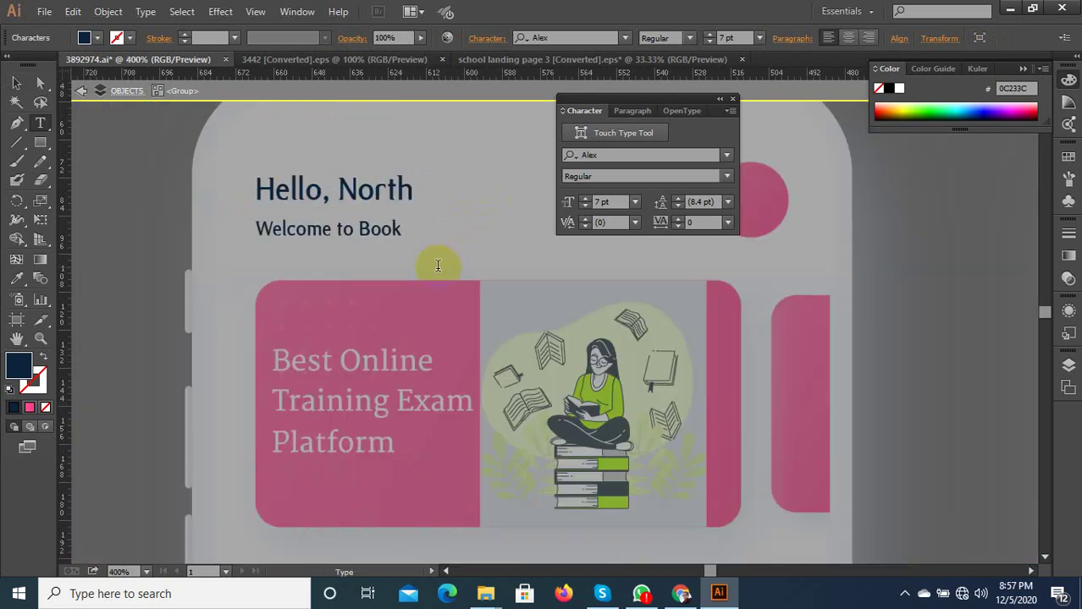
key("ctrl+a")
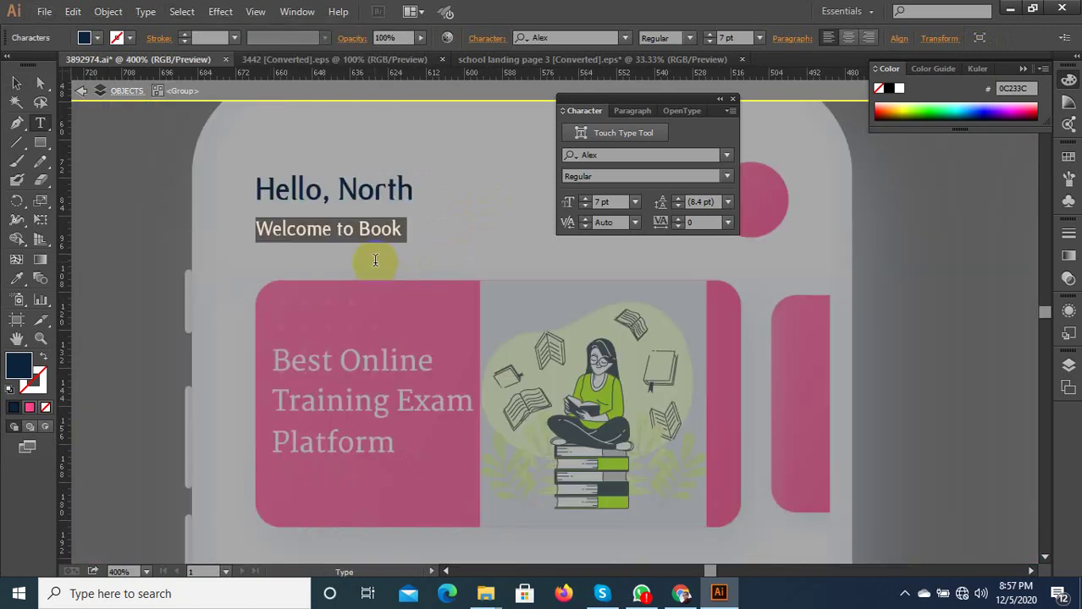
left_click(409, 230)
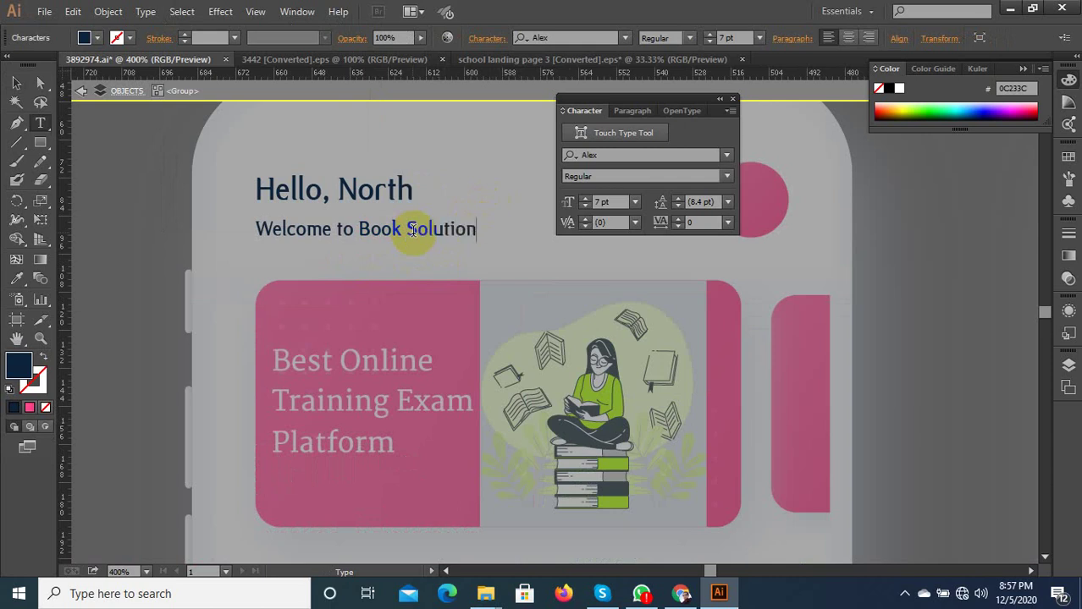
left_click(16, 83)
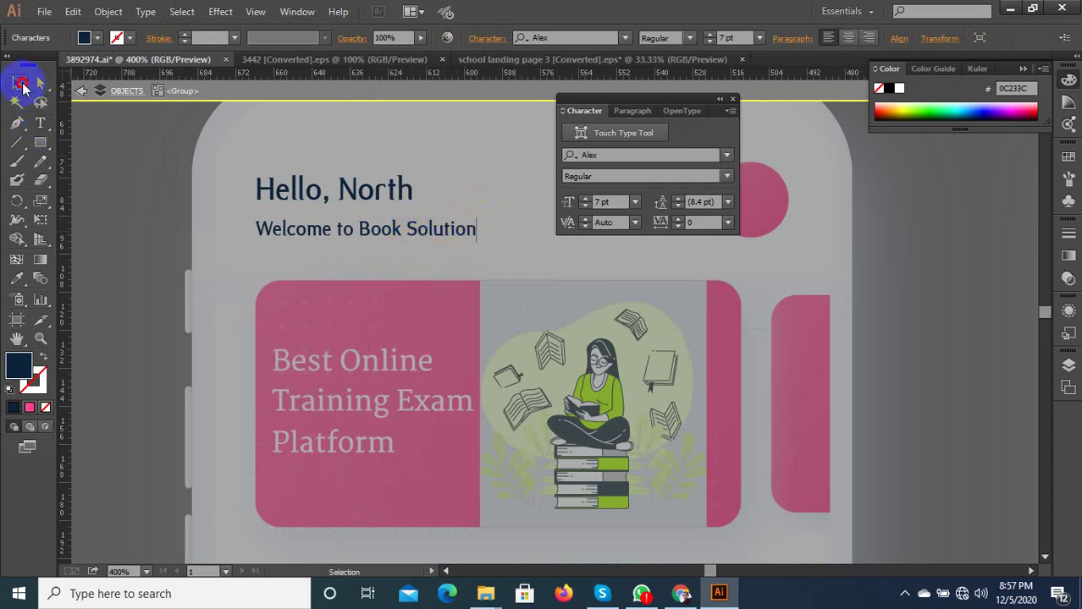
double_click(178, 180)
scroll(154, 275, "down", 3)
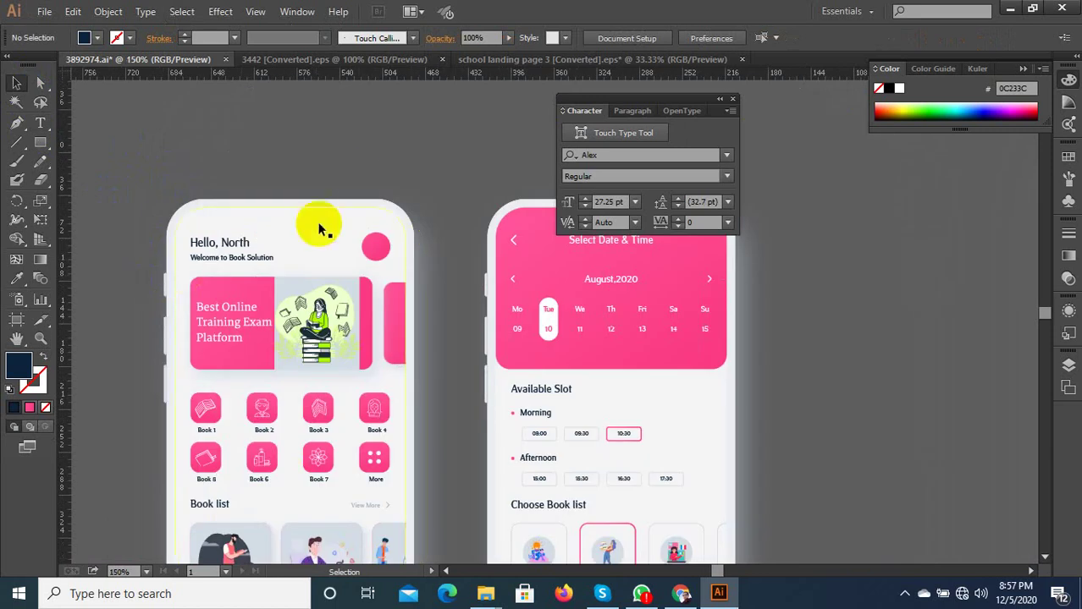
scroll(270, 396, "up", 4)
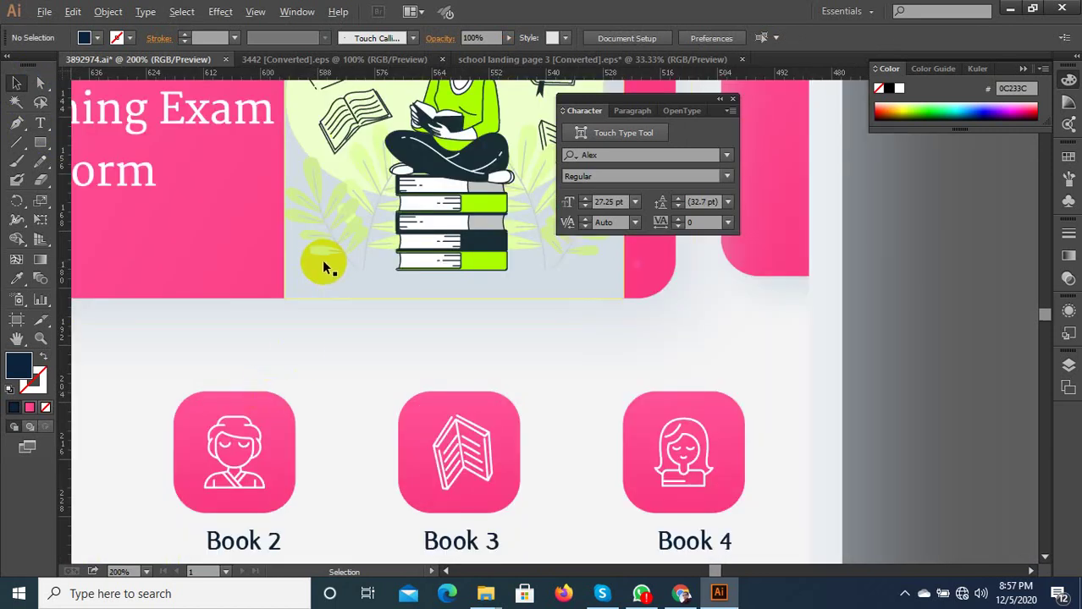
scroll(320, 270, "down", 2)
scroll(321, 287, "up", 3)
scroll(284, 288, "down", 1)
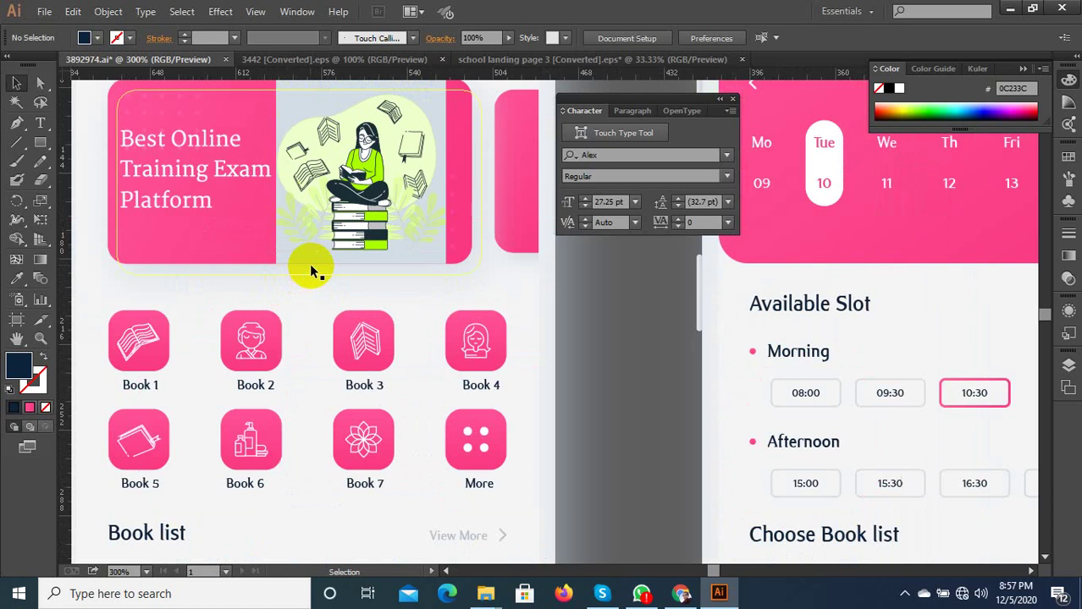
Reset the Essentials workspace to its default layout
left_click(838, 11)
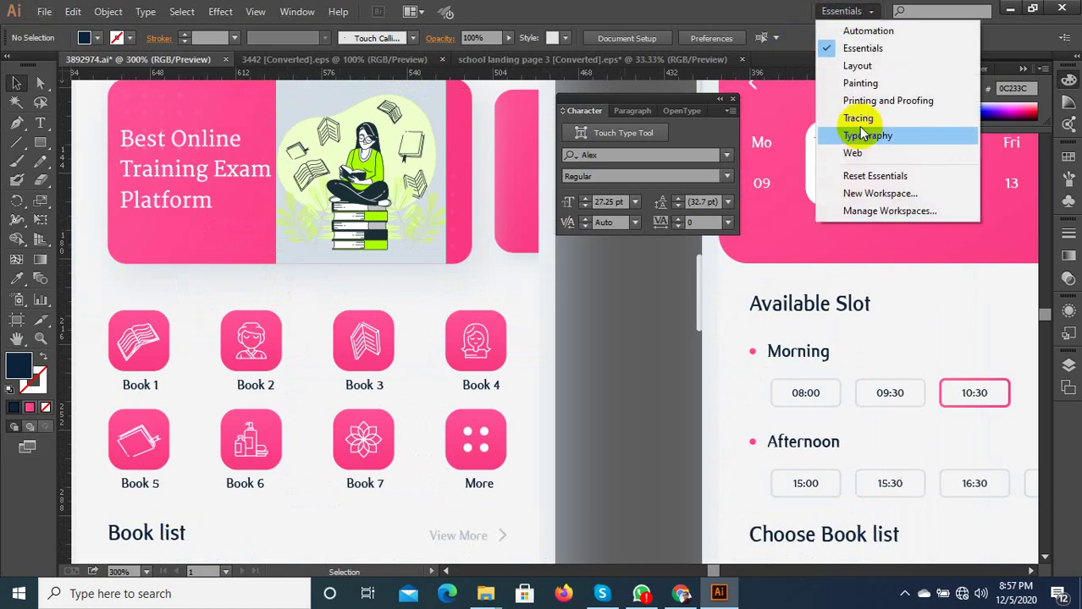
left_click(862, 175)
scroll(458, 193, "down", 3)
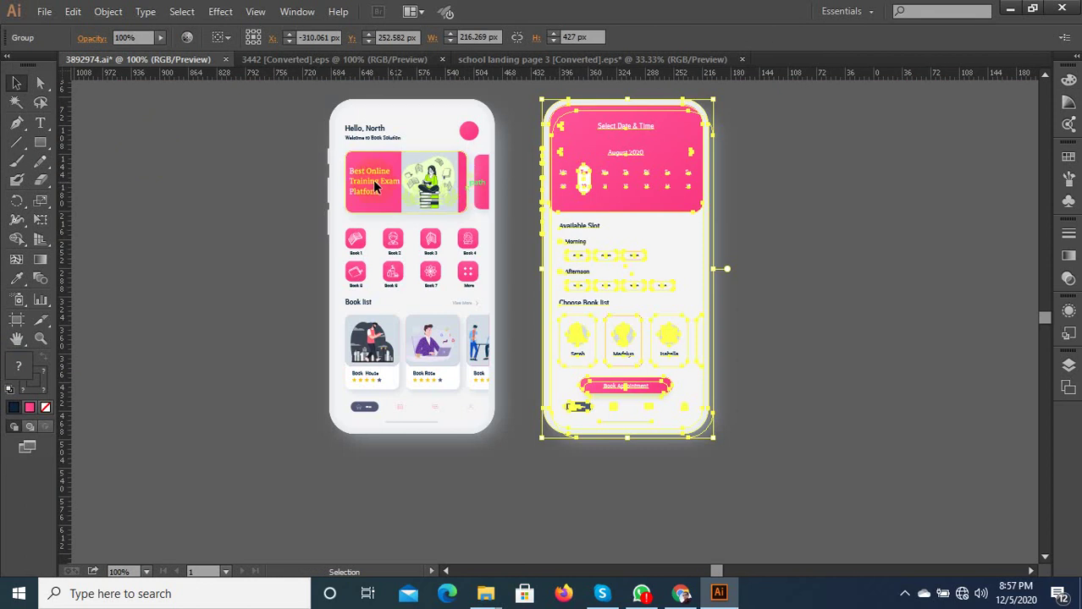
Examine both phone screens, the Choose Book list cards, the Book Appointment button and the remaining artwork on the canvas
scroll(323, 357, "up", 3)
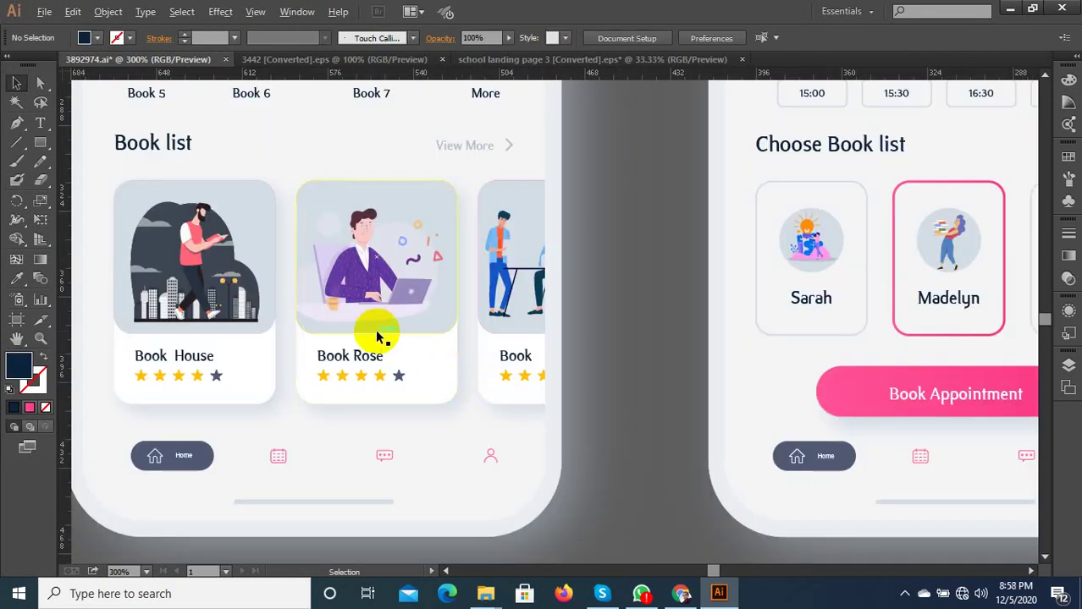
scroll(373, 333, "down", 3)
scroll(458, 250, "up", 3)
scroll(502, 309, "down", 2)
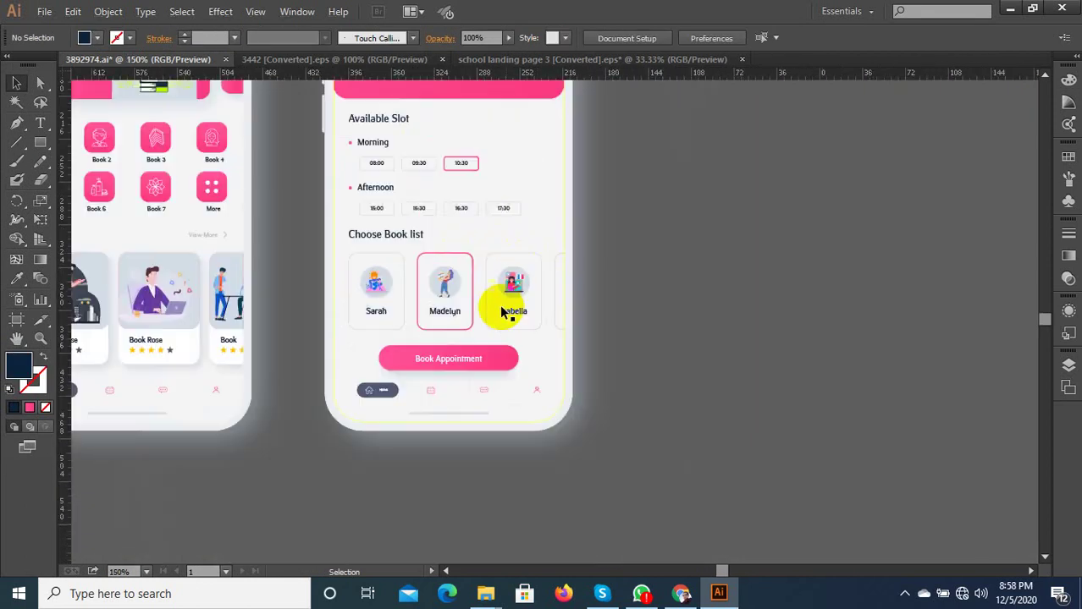
scroll(356, 385, "up", 3)
scroll(484, 372, "down", 2)
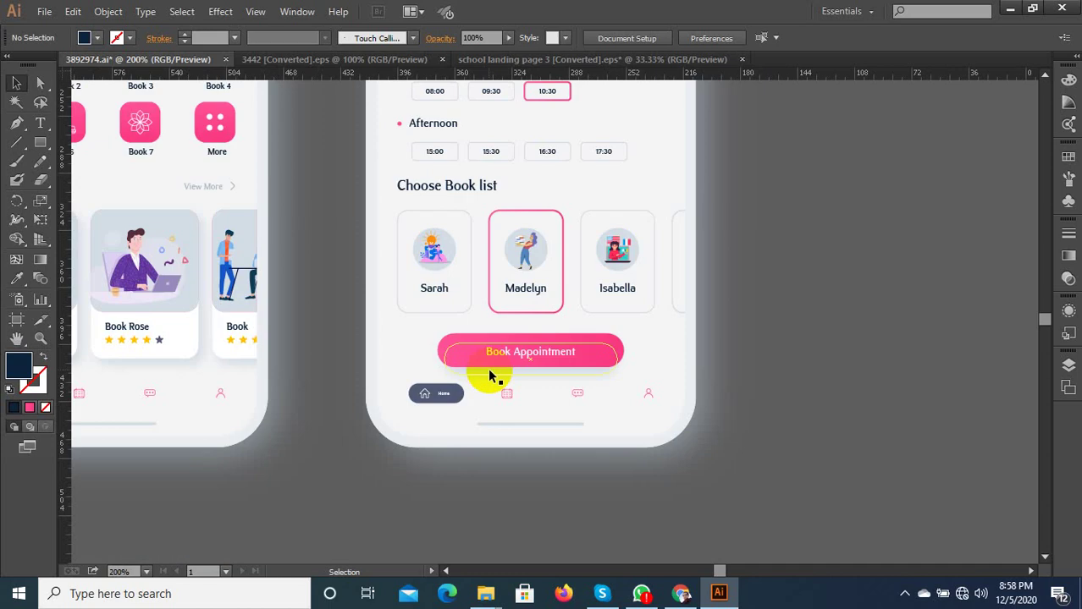
scroll(555, 367, "down", 2)
scroll(516, 321, "up", 1)
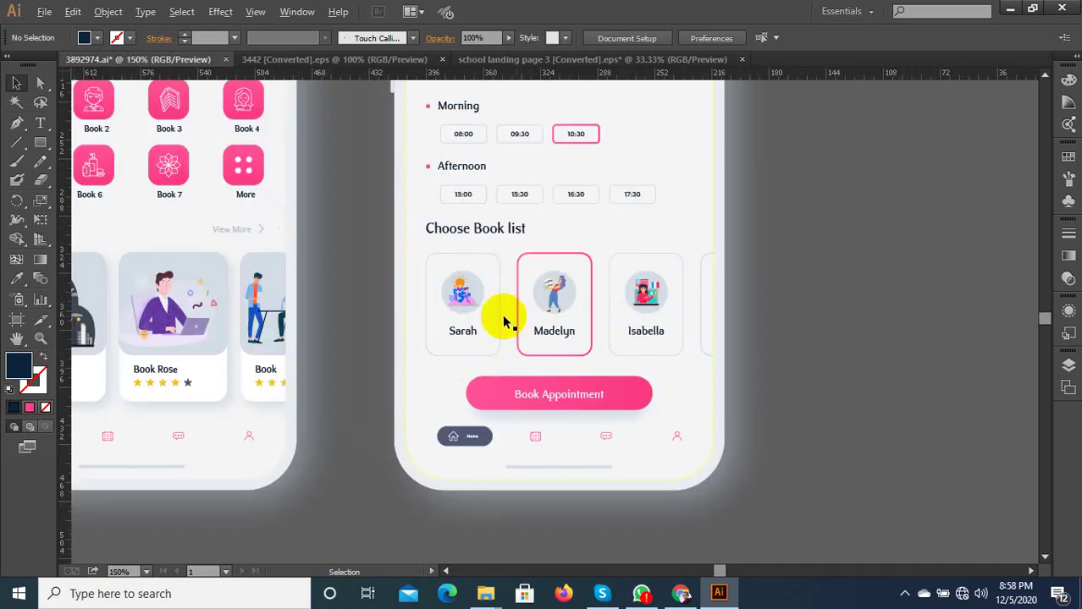
scroll(508, 334, "down", 5)
key("space")
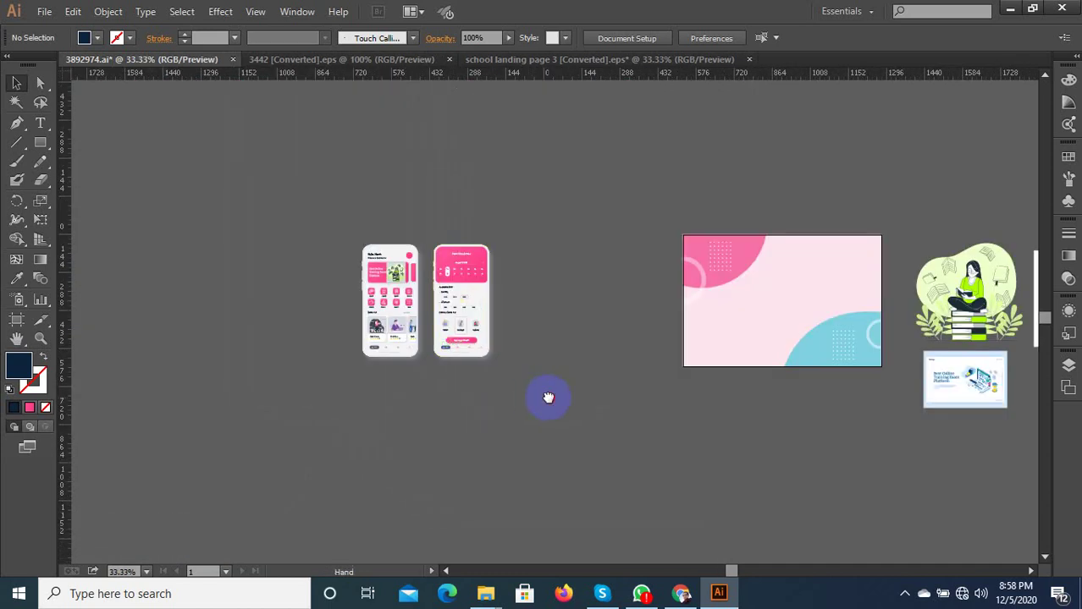
left_click_drag(548, 396, 479, 387)
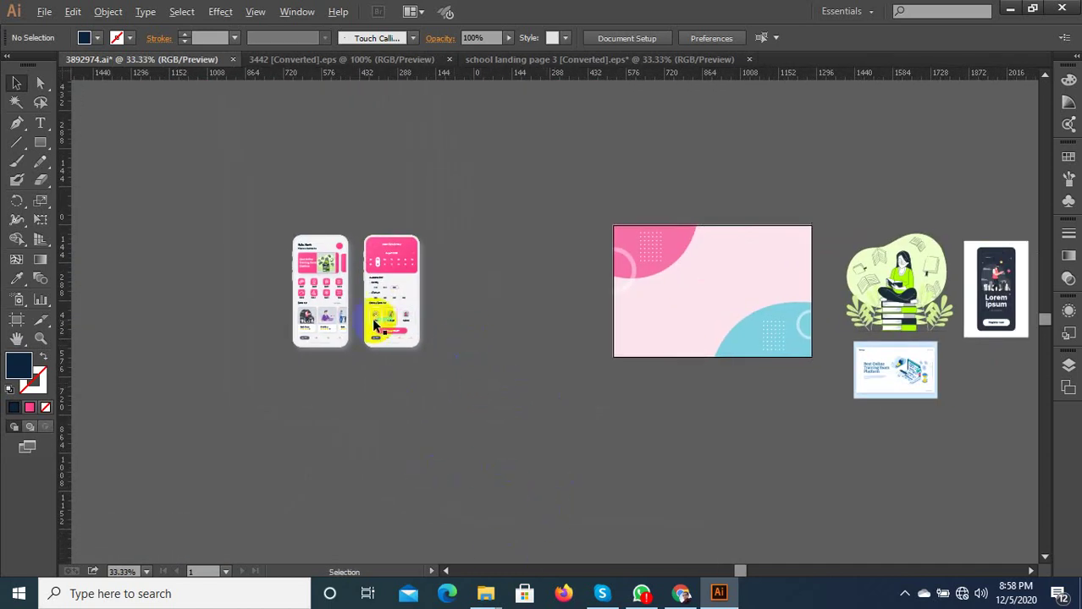
scroll(374, 317, "up", 2)
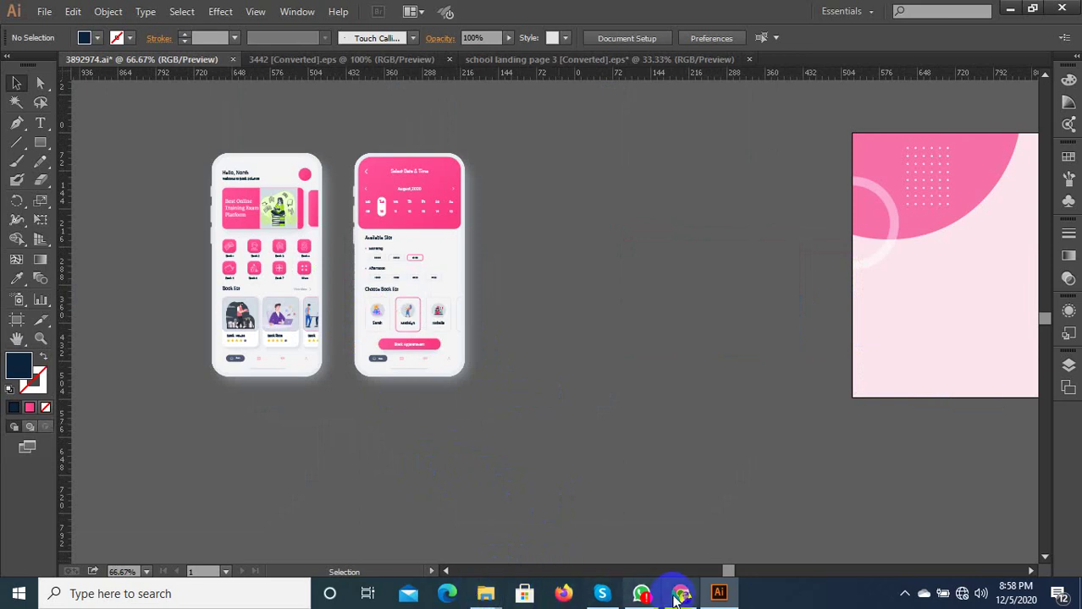
left_click(904, 588)
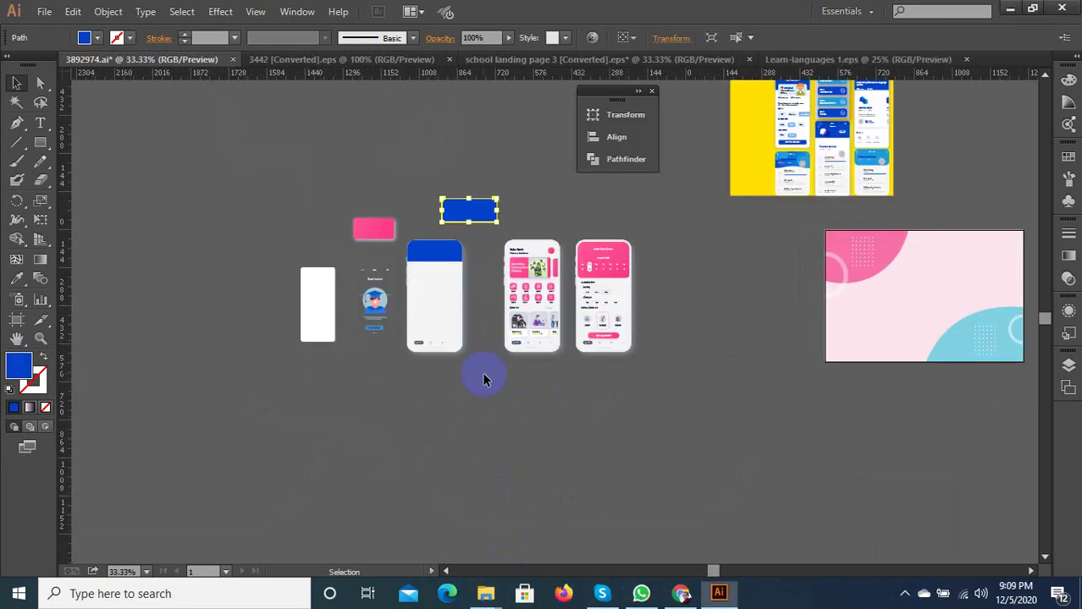
Delete the loose blue rectangle lying above the blank phone
scroll(470, 218, "up", 3)
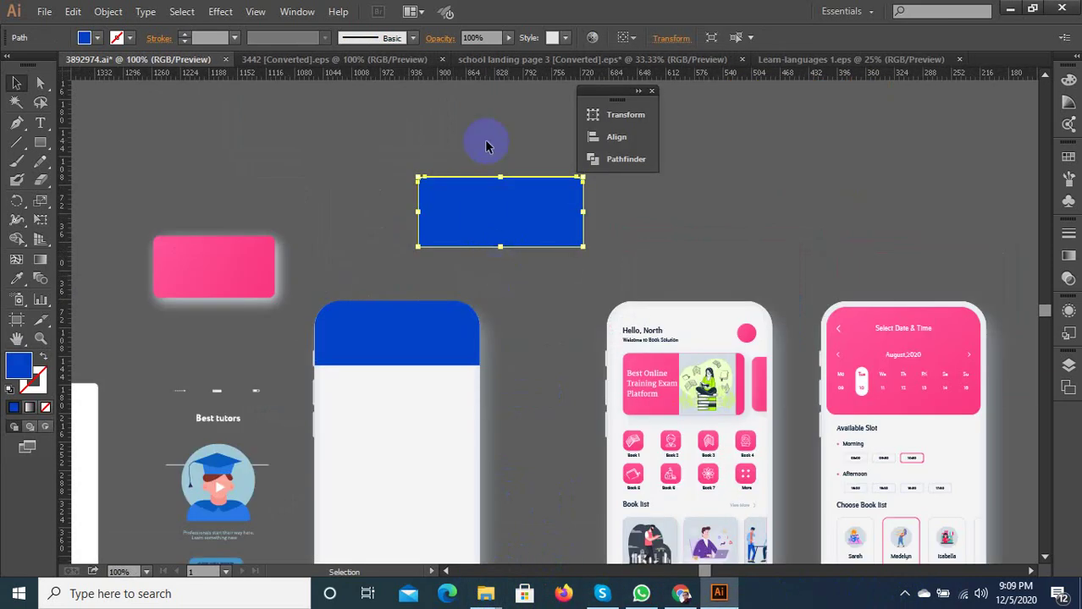
key("Delete")
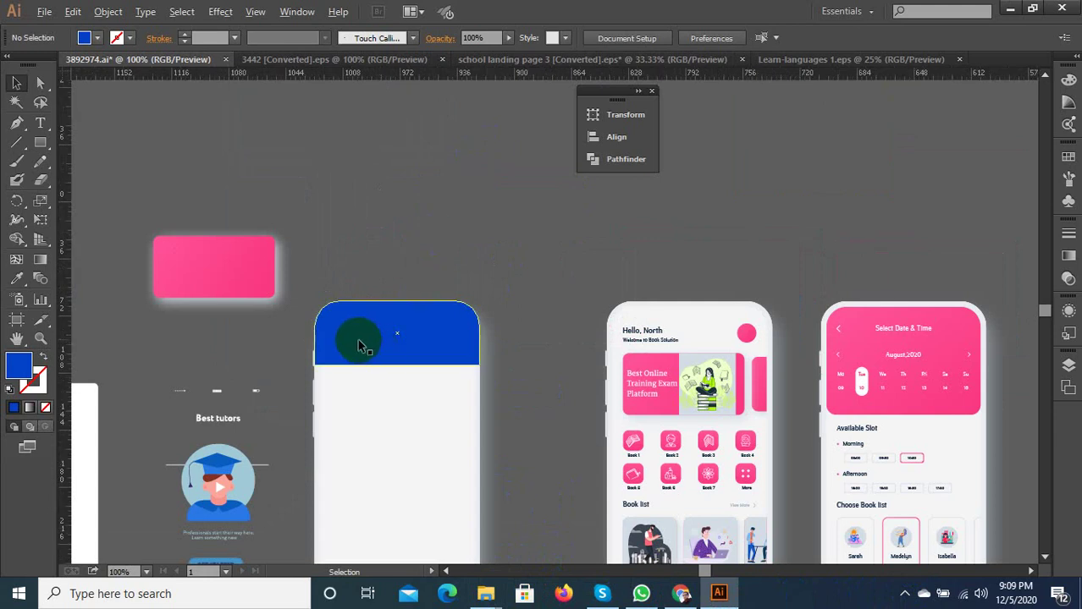
scroll(358, 340, "up", 4)
left_click(358, 343)
scroll(398, 347, "down", 3)
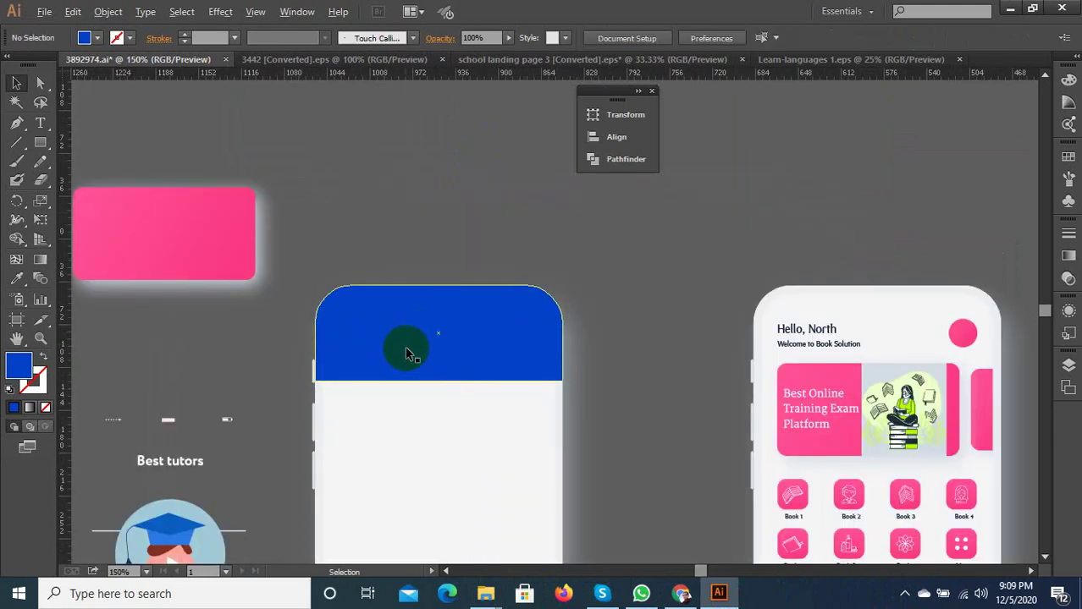
Move the blue round-cornered header straight up off the blank phone and group the phone body's parts
left_click_drag(406, 346, 447, 167)
left_click(452, 321)
key("ctrl+g")
Draw a blue-filled rectangle about 208 by 92 px across the top of the blank phone
left_click(40, 142)
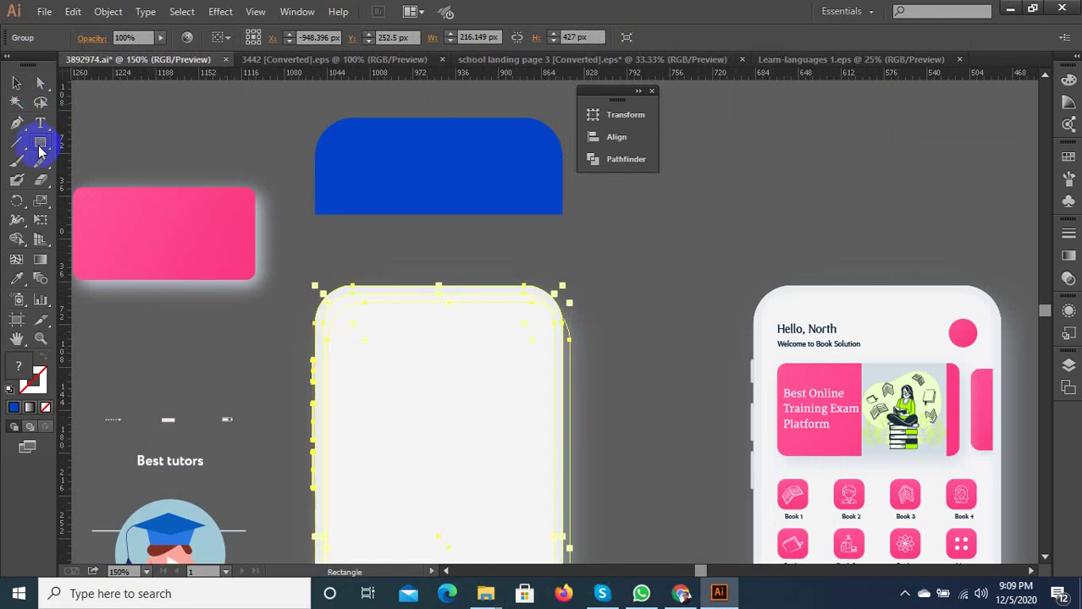
left_click_drag(316, 381, 562, 274)
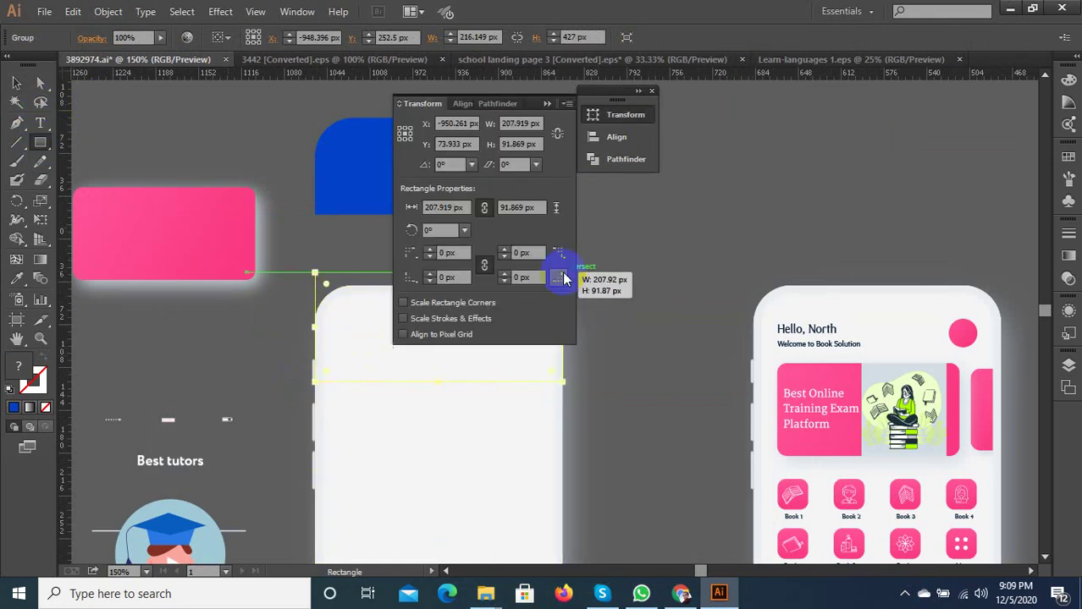
left_click(15, 82)
left_click(374, 313)
Reset the Essentials workspace to clear the floating Transform, Align and Pathfinder panels
scroll(374, 313, "down", 1)
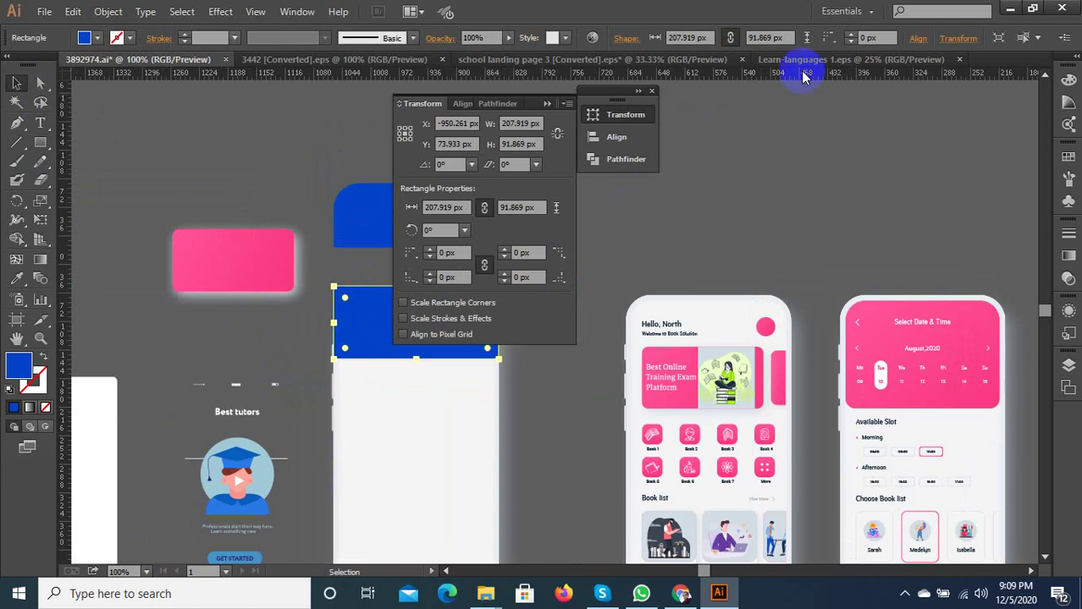
left_click(865, 15)
left_click(880, 175)
scroll(425, 307, "up", 1)
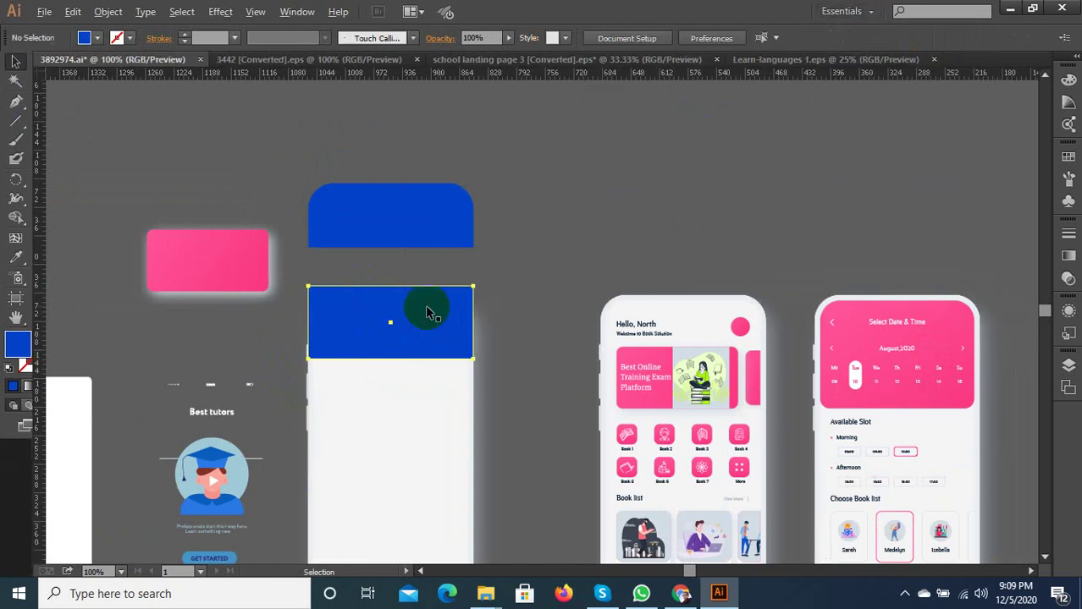
Isolate the new blue rectangle on the blank phone and prepare it for direct editing of its corners
left_click_drag(415, 308, 391, 284)
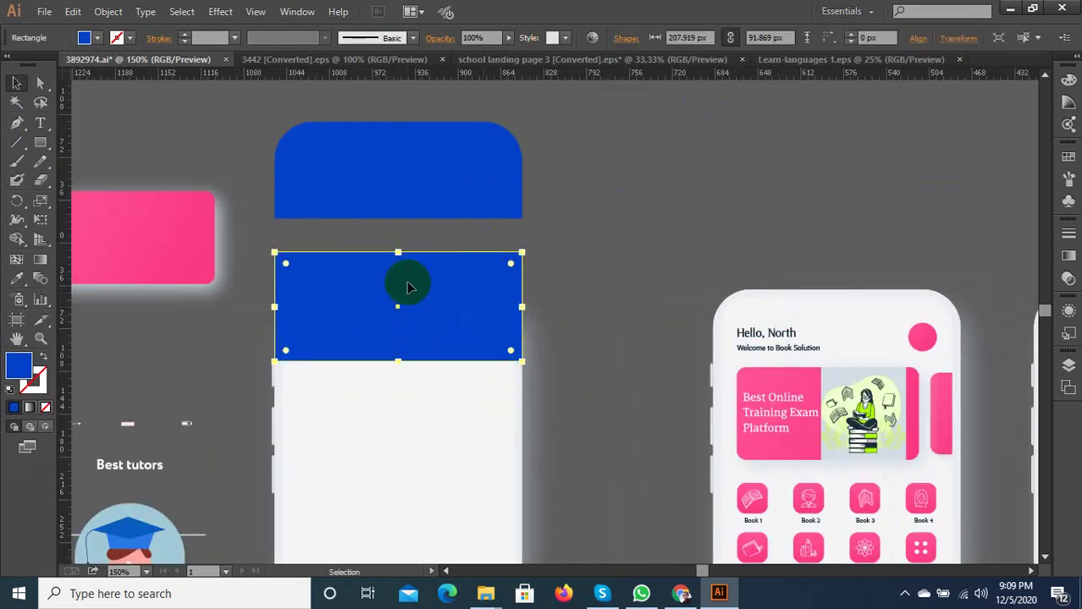
scroll(303, 283, "up", 3)
scroll(258, 252, "down", 2)
double_click(298, 271)
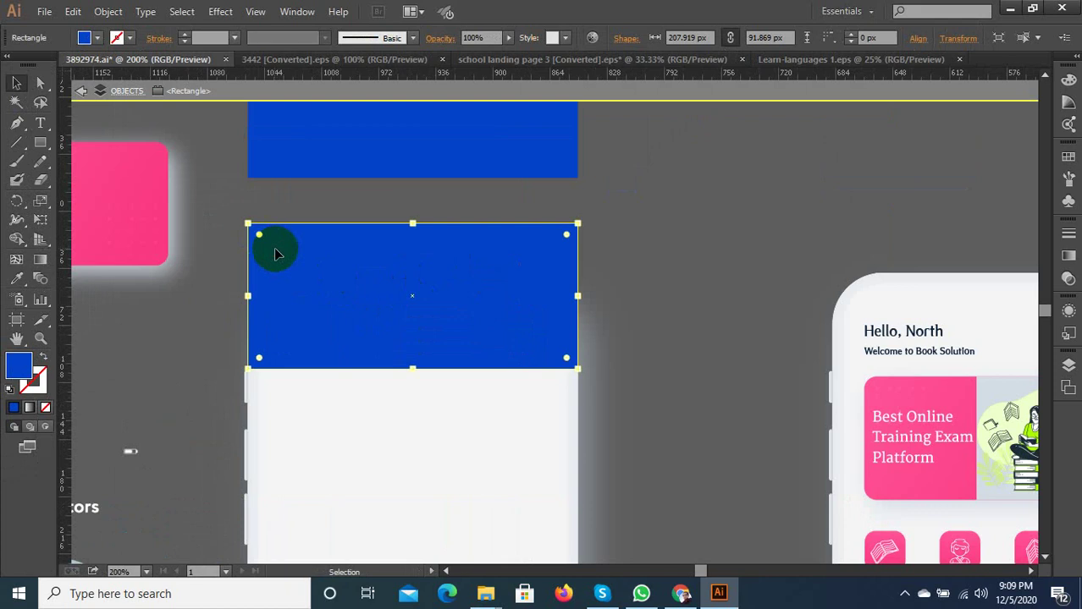
left_click(239, 202)
key("ctrl+a")
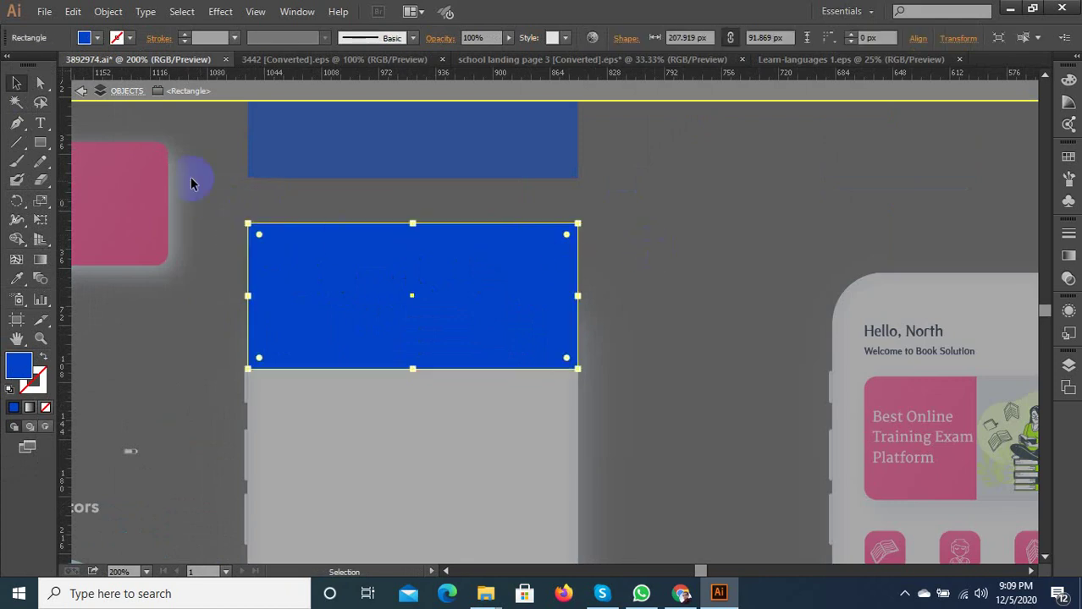
left_click(44, 84)
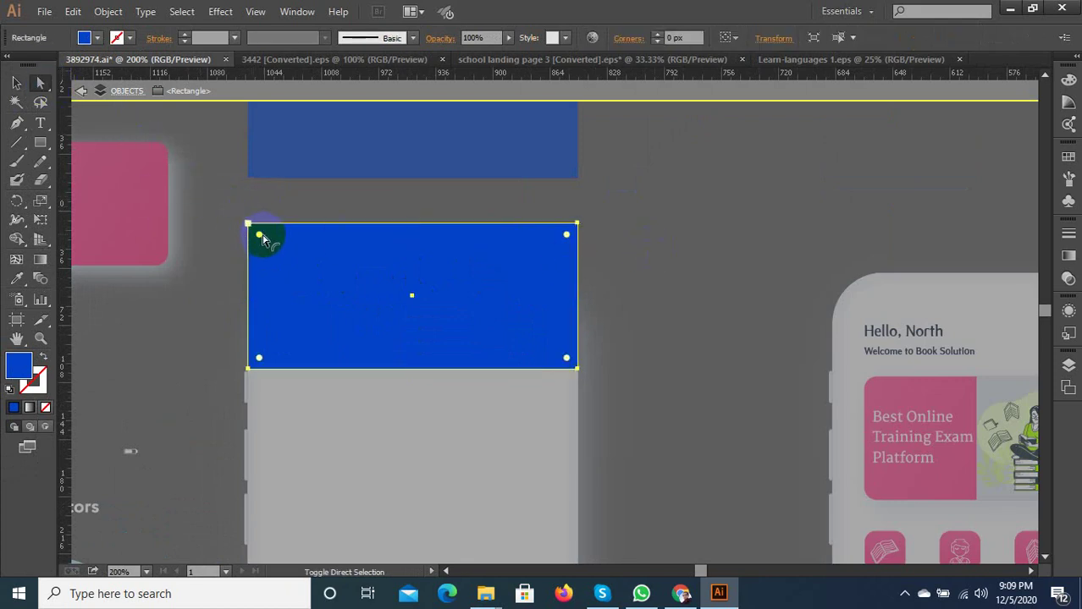
Try rounding the isolated blue rectangle's corners and undo the rounding
left_click_drag(259, 235, 286, 272)
key("ctrl+z")
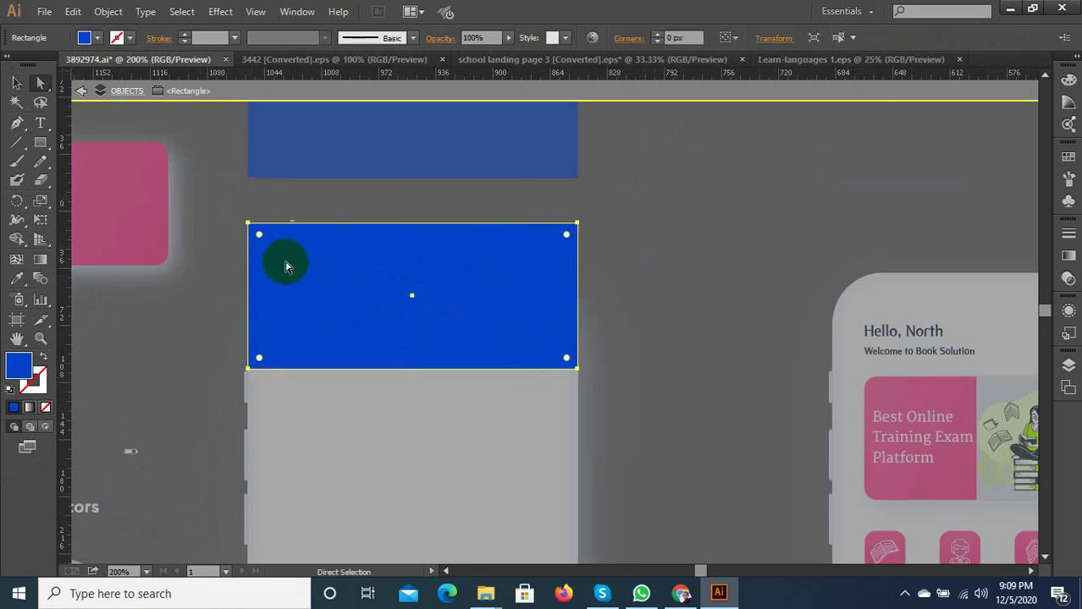
left_click_drag(222, 205, 548, 269)
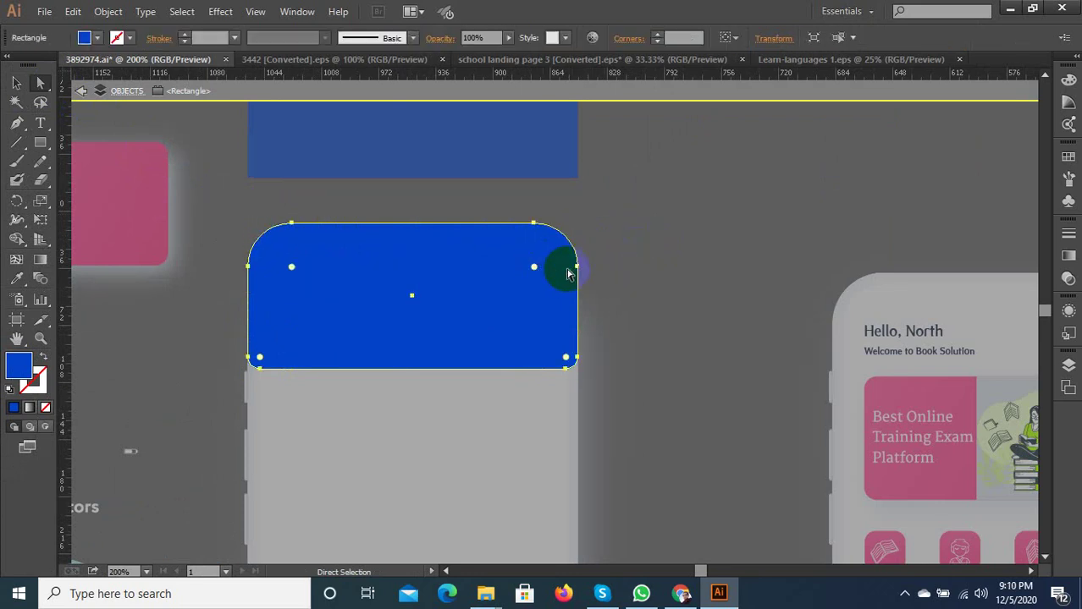
left_click(541, 288)
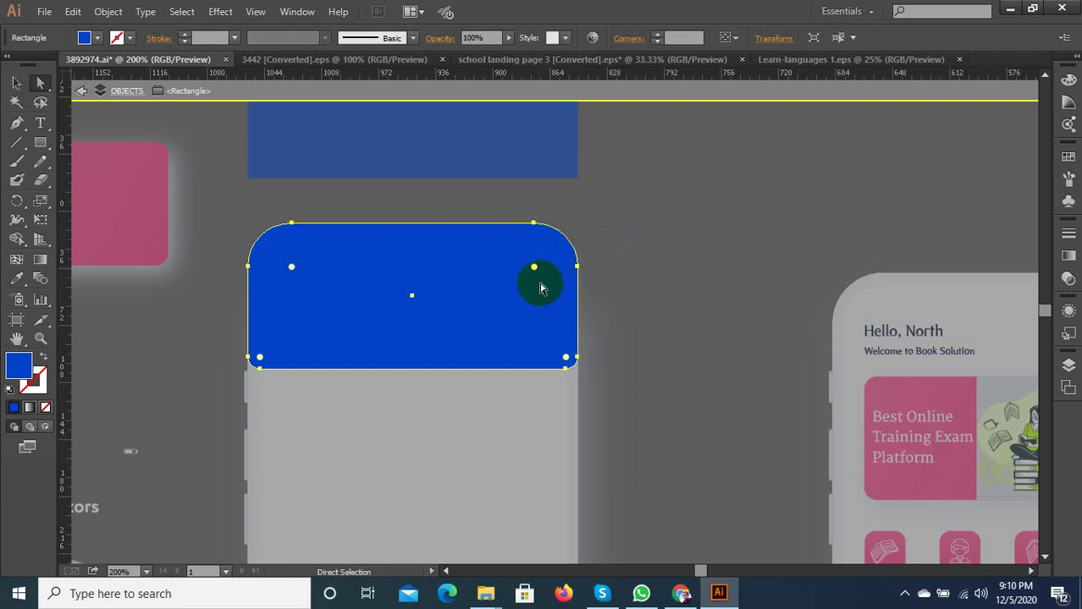
key("ctrl+z")
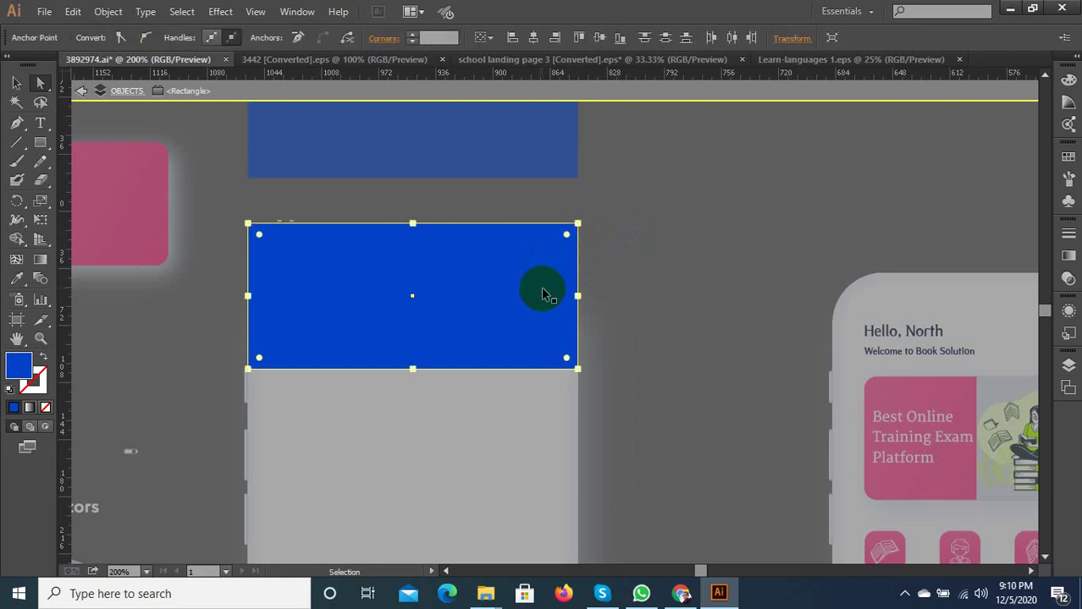
Round only the two top corners of the isolated blue rectangle and exit isolation mode
scroll(559, 259, "up", 1)
scroll(625, 244, "down", 1)
scroll(538, 249, "down", 2)
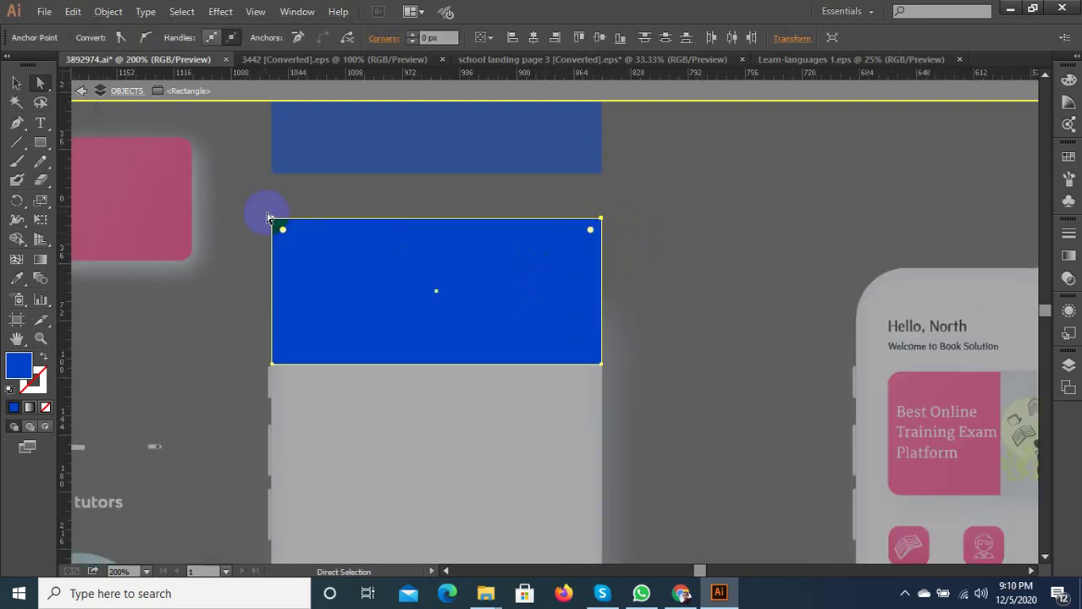
left_click(664, 256)
left_click(597, 237)
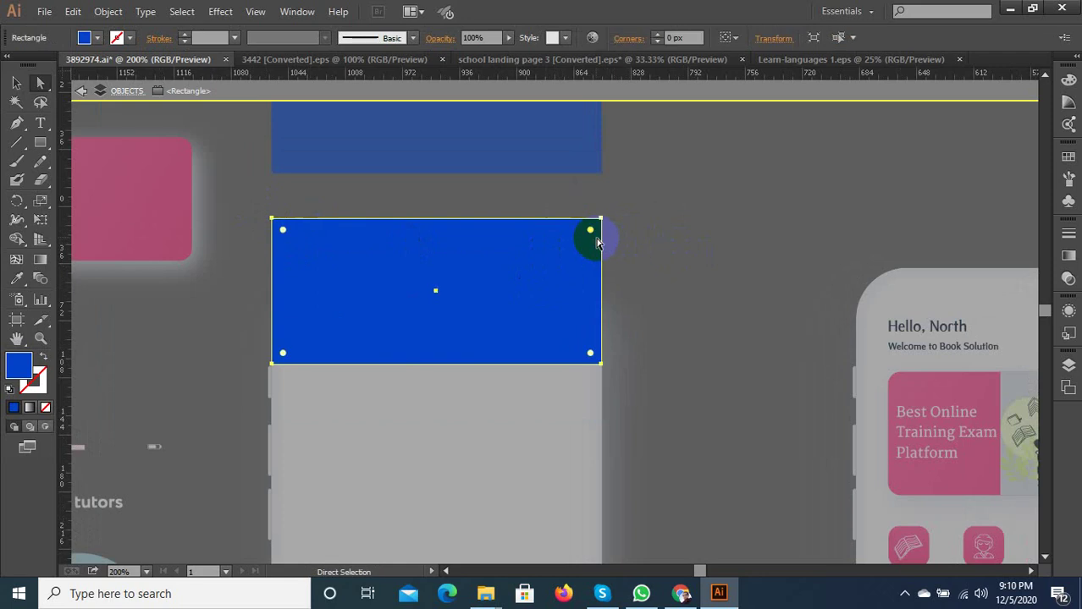
left_click(580, 232)
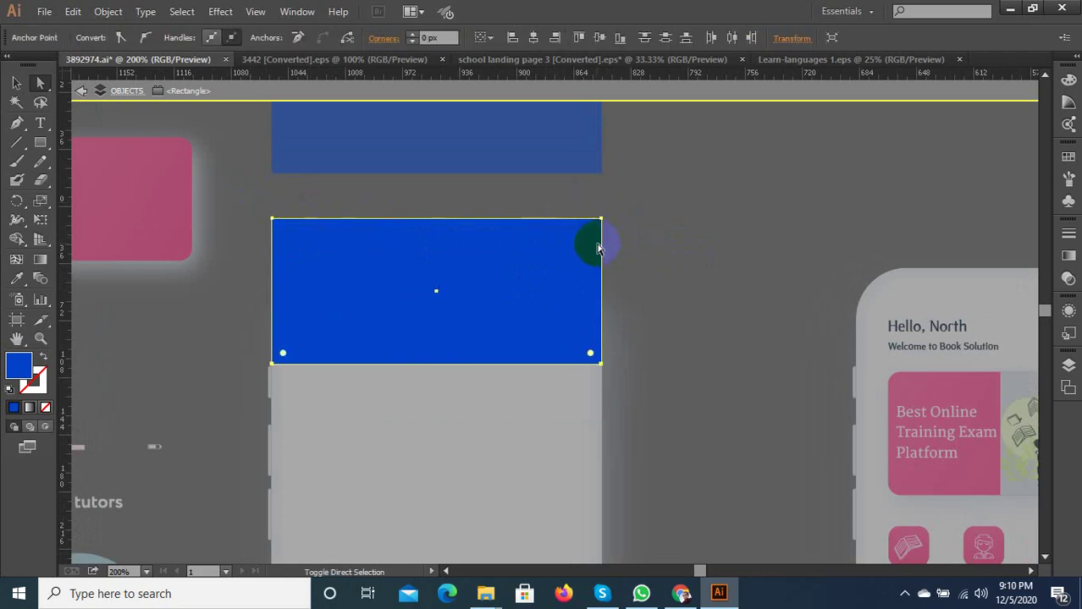
left_click_drag(243, 205, 701, 255)
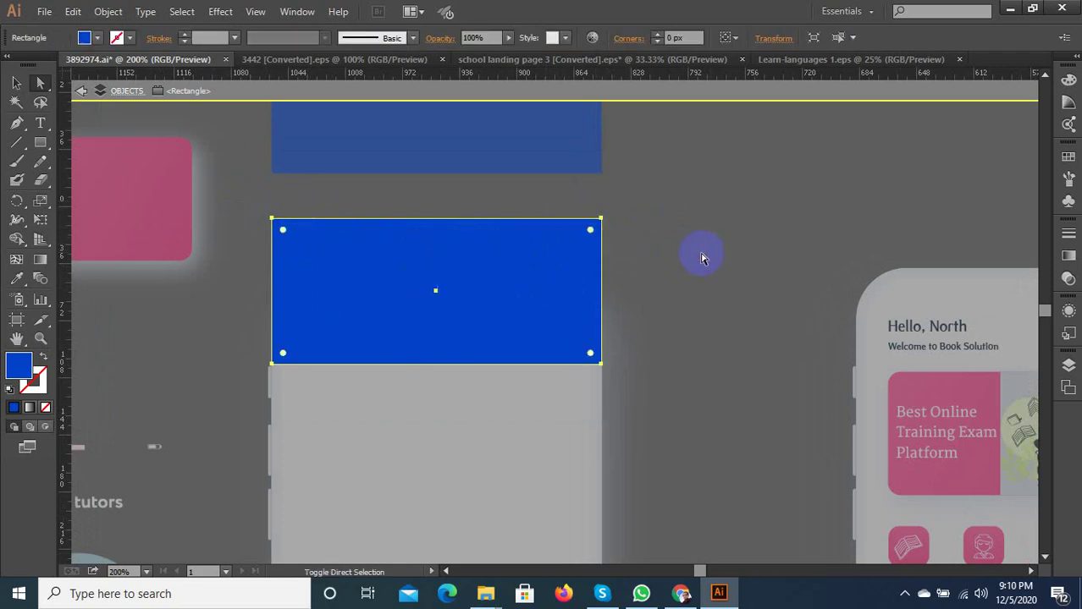
left_click_drag(704, 334, 242, 381)
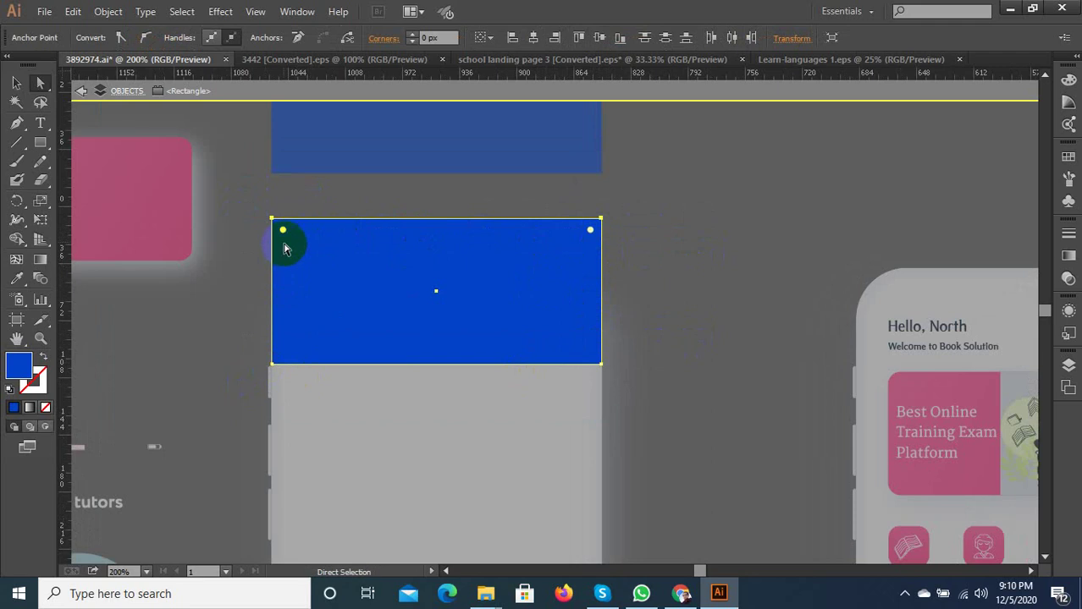
left_click_drag(283, 238, 331, 279)
left_click(17, 82)
double_click(604, 277)
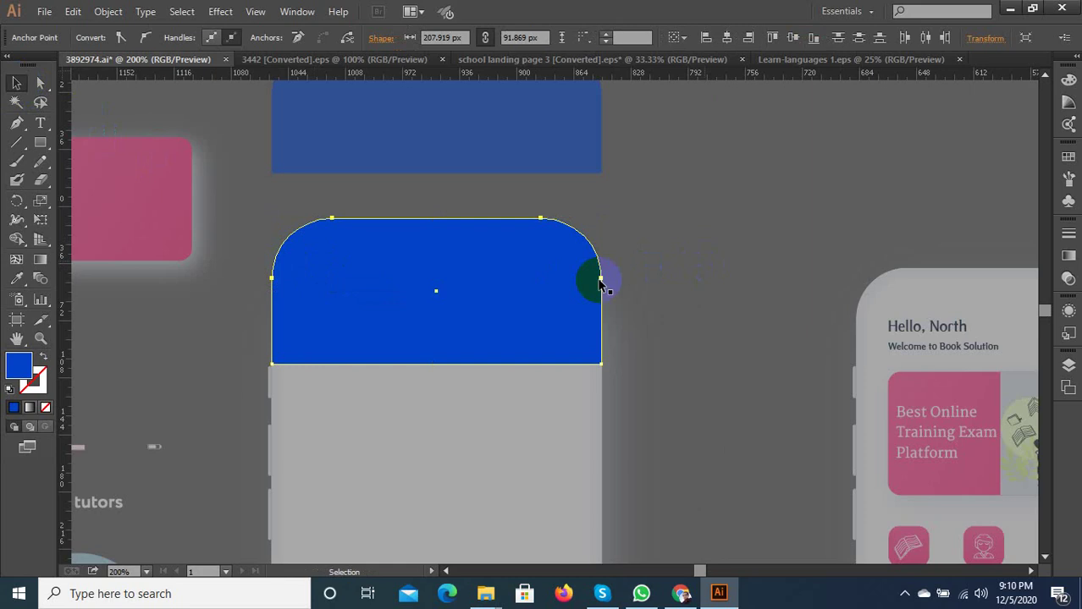
Move the rounded blue rectangle down so its top and side edges align with the blank phone's body
left_click_drag(446, 271, 403, 311)
key("ctrl+equal")
key("ctrl+equal")
left_click_drag(479, 304, 478, 297)
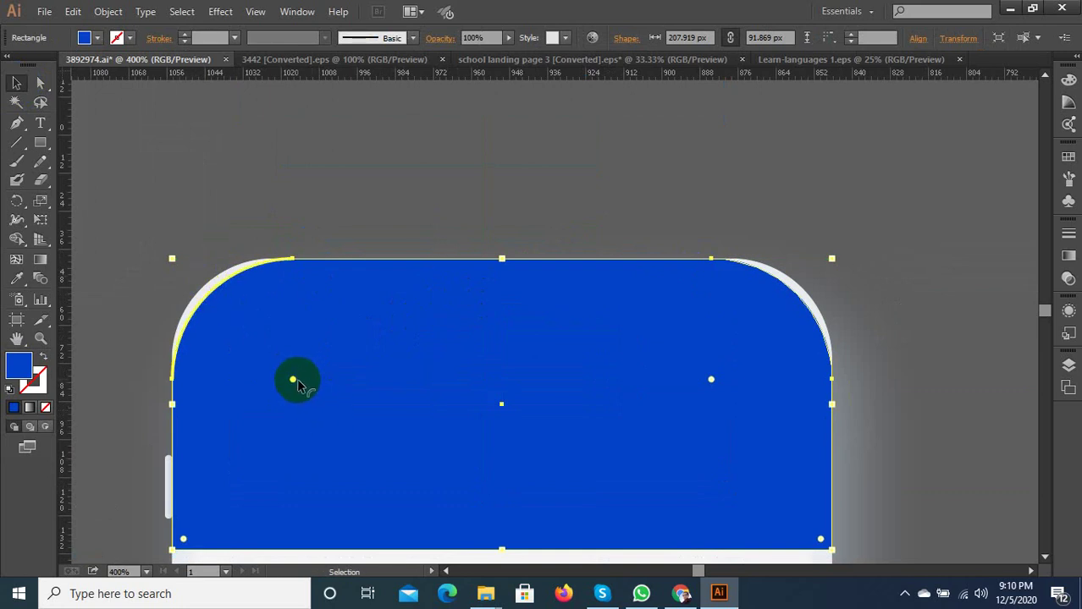
Reduce the blue header's top corner radius until its curves match the phone's rounded corners
left_click_drag(292, 379, 279, 364)
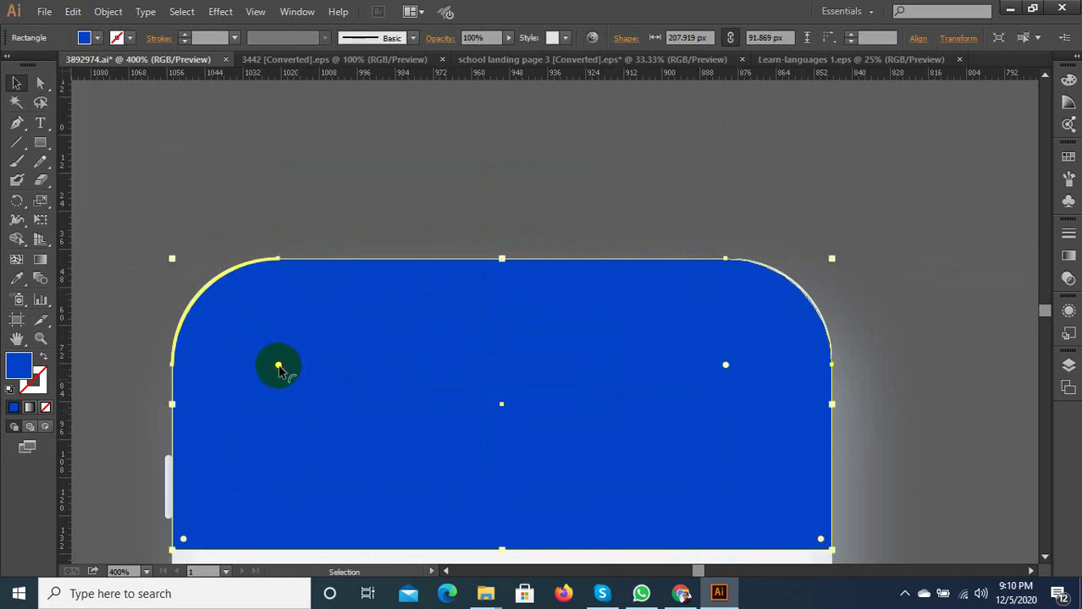
left_click(387, 263)
left_click(386, 220)
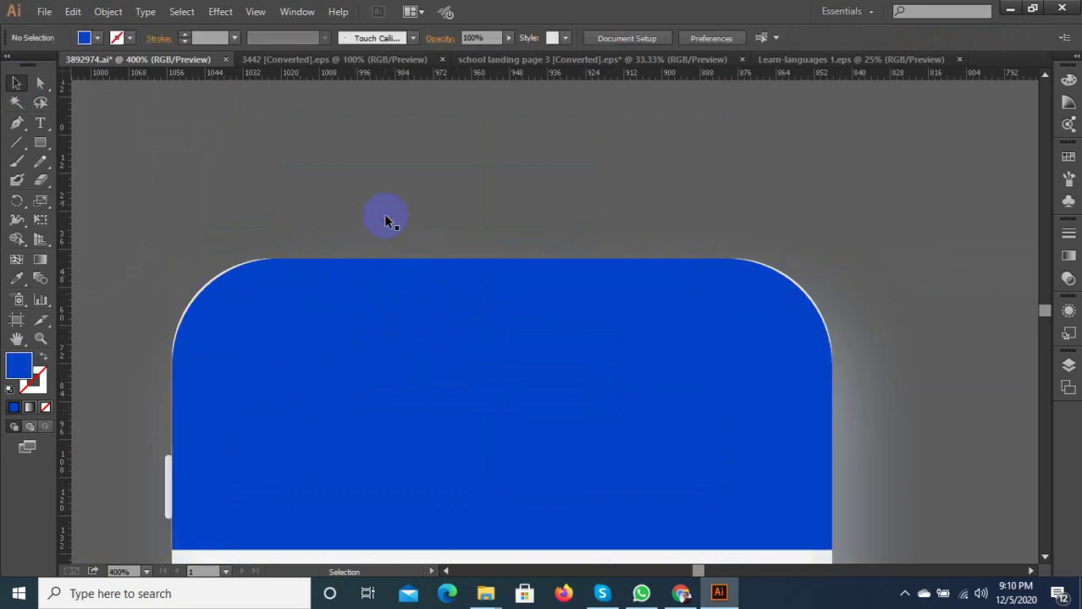
left_click(278, 357)
left_click_drag(280, 366, 271, 362)
left_click(342, 226)
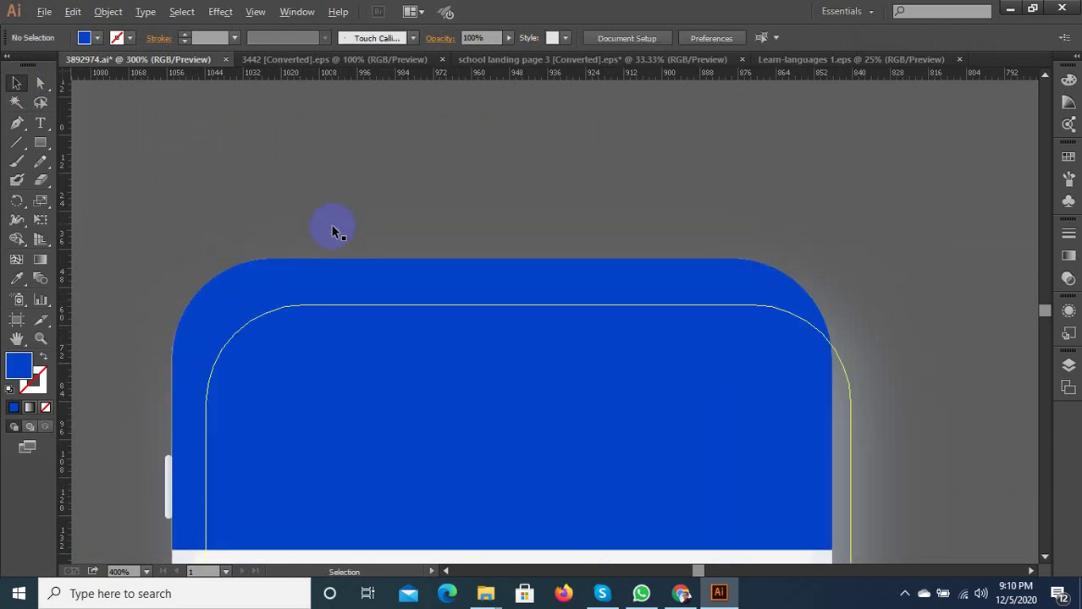
scroll(339, 232, "down", 2)
scroll(657, 271, "down", 2)
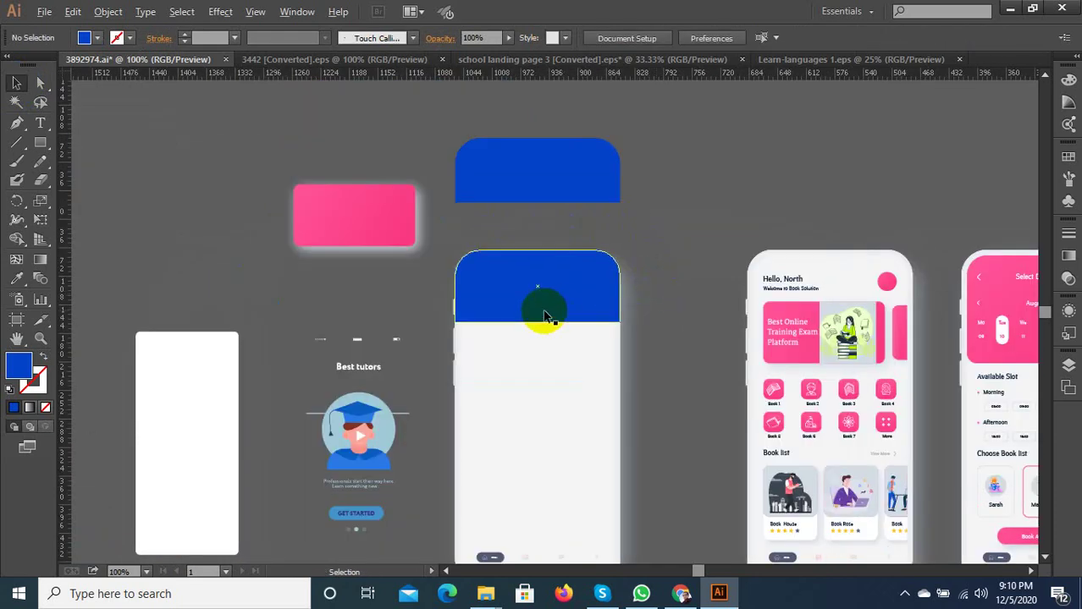
scroll(593, 309, "down", 2)
scroll(476, 357, "up", 2)
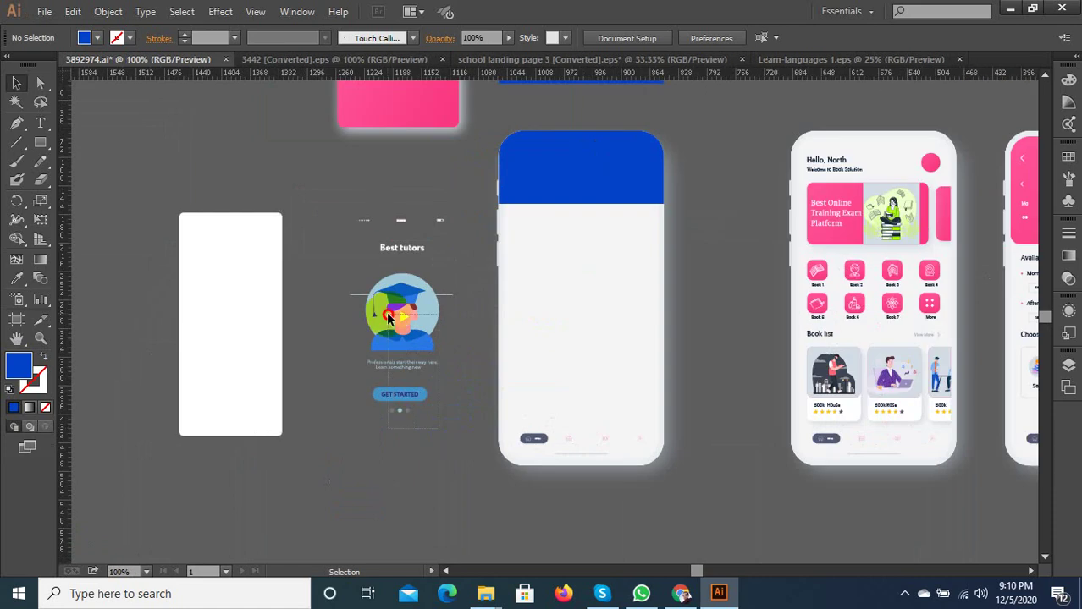
Nudge the tutor content beside the blank phone slightly down and ungroup it
left_click_drag(361, 231, 350, 245)
mouse_move(391, 308)
left_mouse_down()
mouse_move(603, 289)
mouse_move(428, 302)
mouse_move(435, 317)
mouse_move(392, 311)
left_mouse_up()
left_click(411, 478)
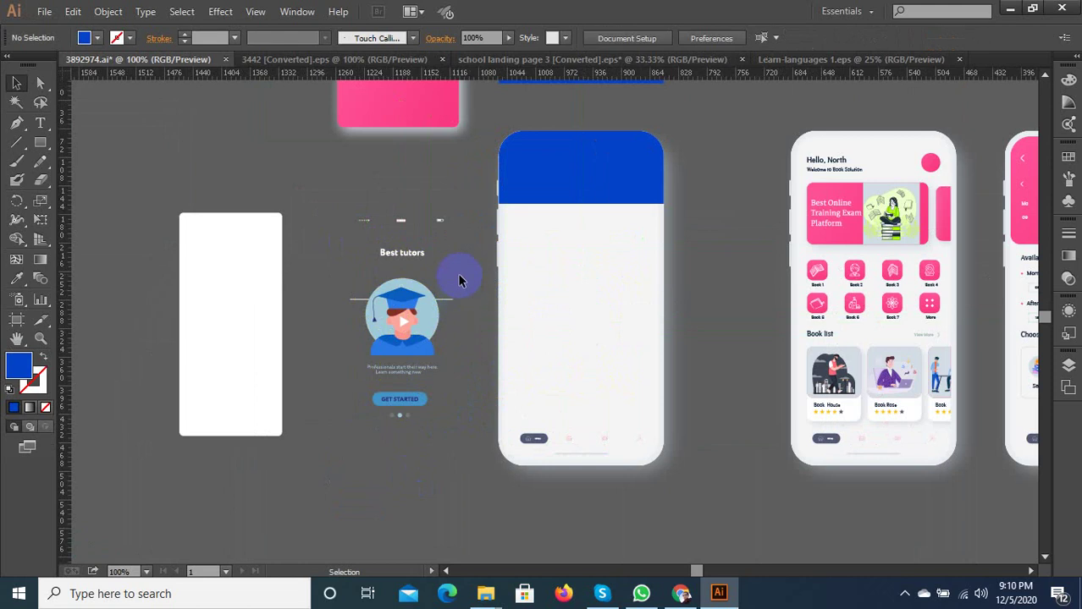
left_click(364, 249)
right_click(423, 254)
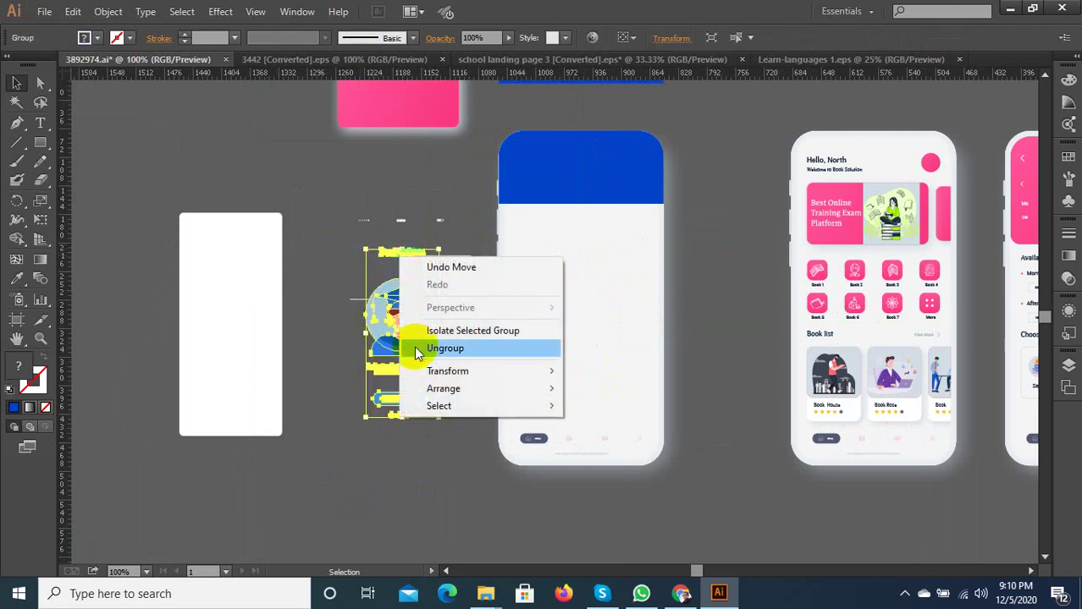
left_click(449, 345)
left_click(422, 483)
Recolor the "Best tutors" title and the caption under the illustration with the dark navy sampled from the "Book list" heading
left_click(385, 252)
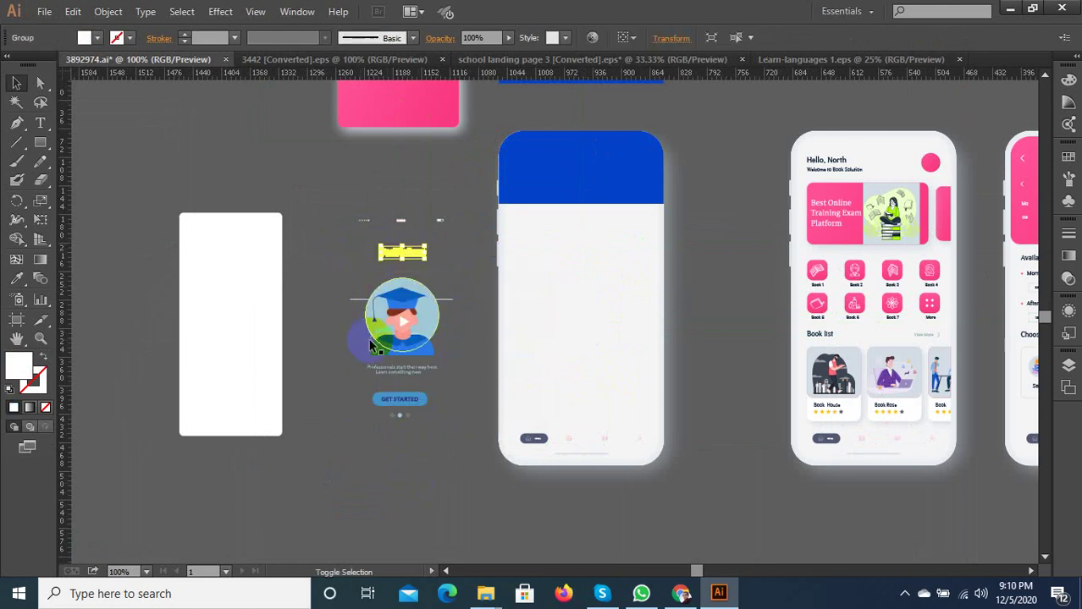
left_click_drag(332, 364, 315, 345)
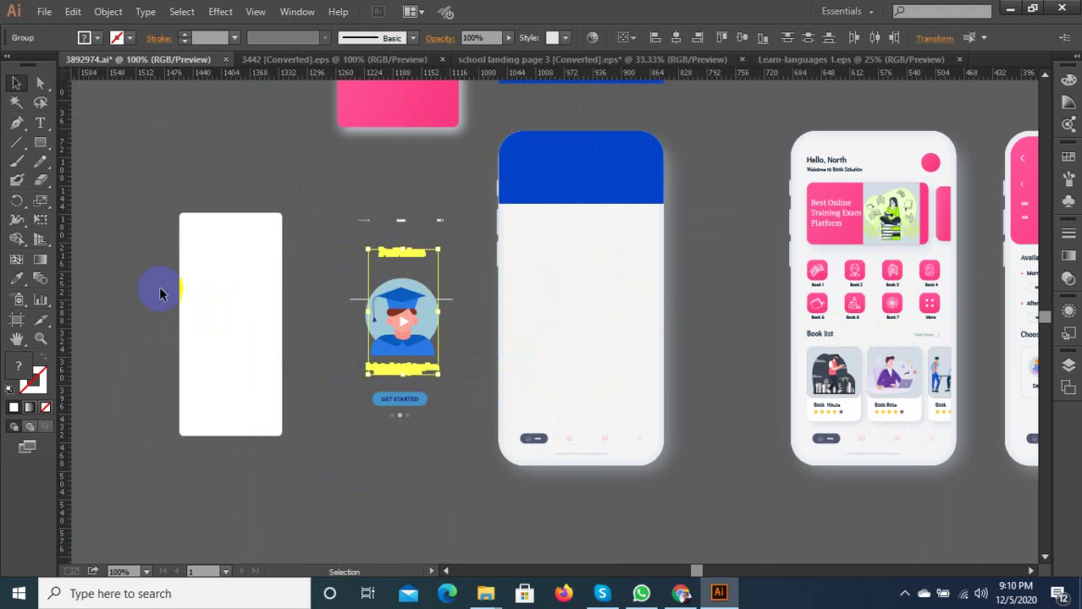
left_click(16, 278)
left_click(833, 232)
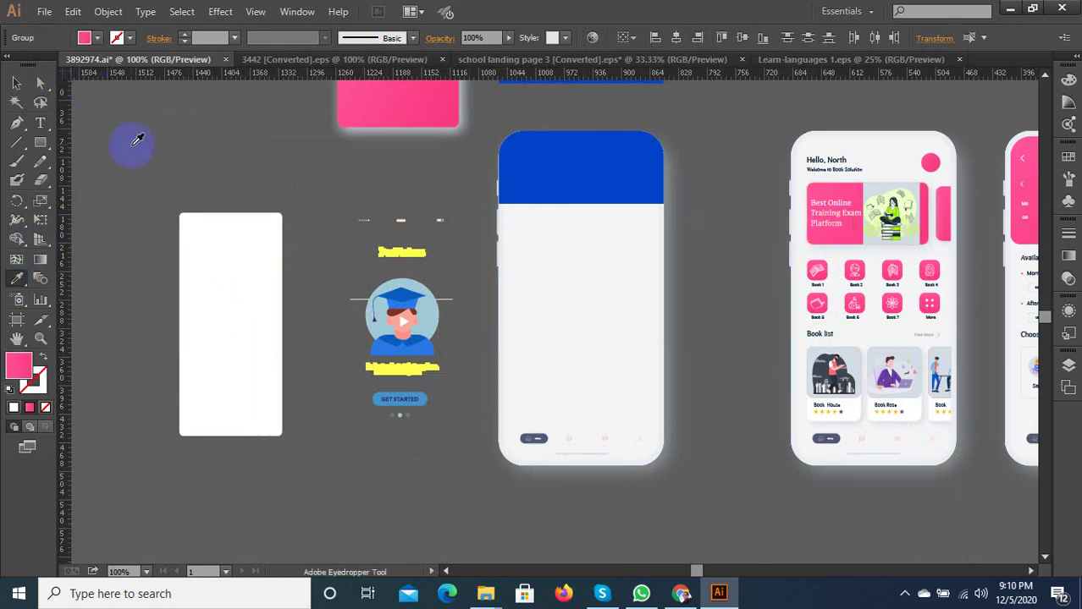
scroll(830, 398, "up", 2)
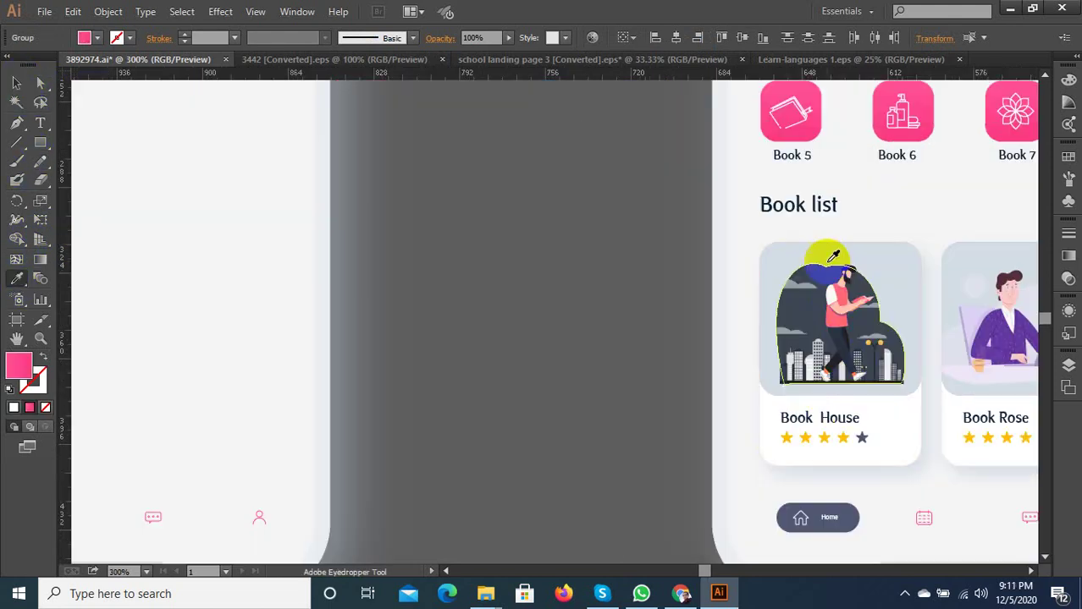
left_click(800, 205)
scroll(850, 256, "down", 3)
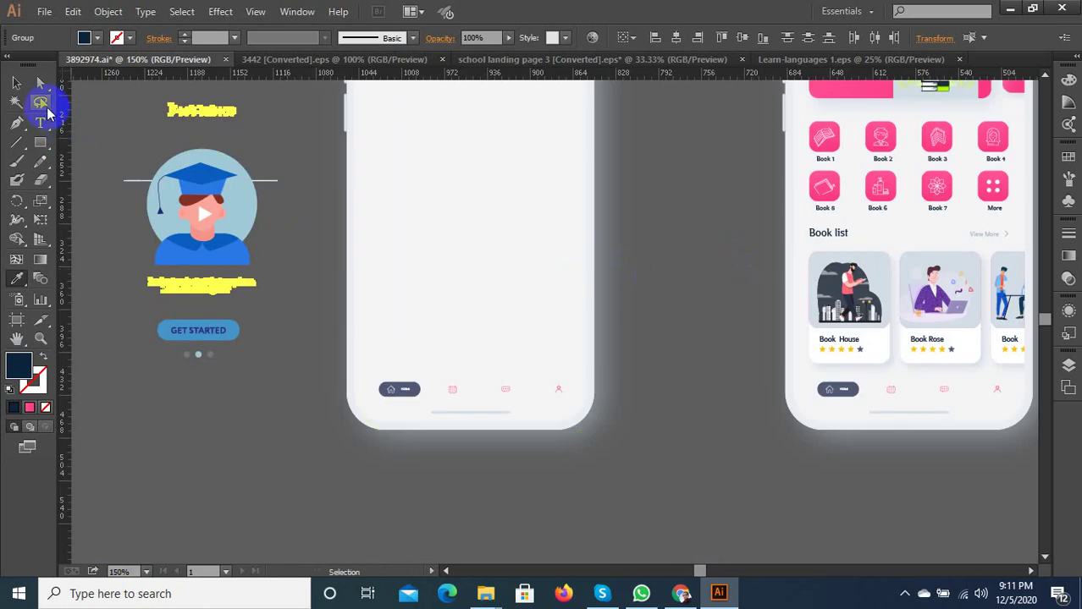
left_click(16, 82)
left_click(235, 447)
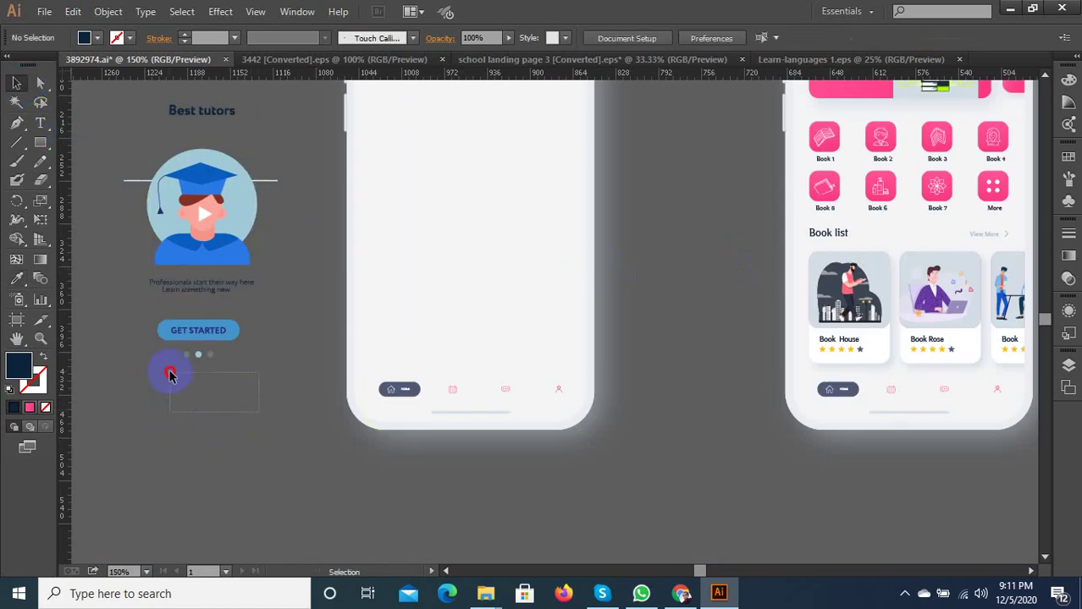
Move all the tutor content onto the blank phone with the blue header and enlarge it
left_click(143, 107)
scroll(206, 296, "down", 2)
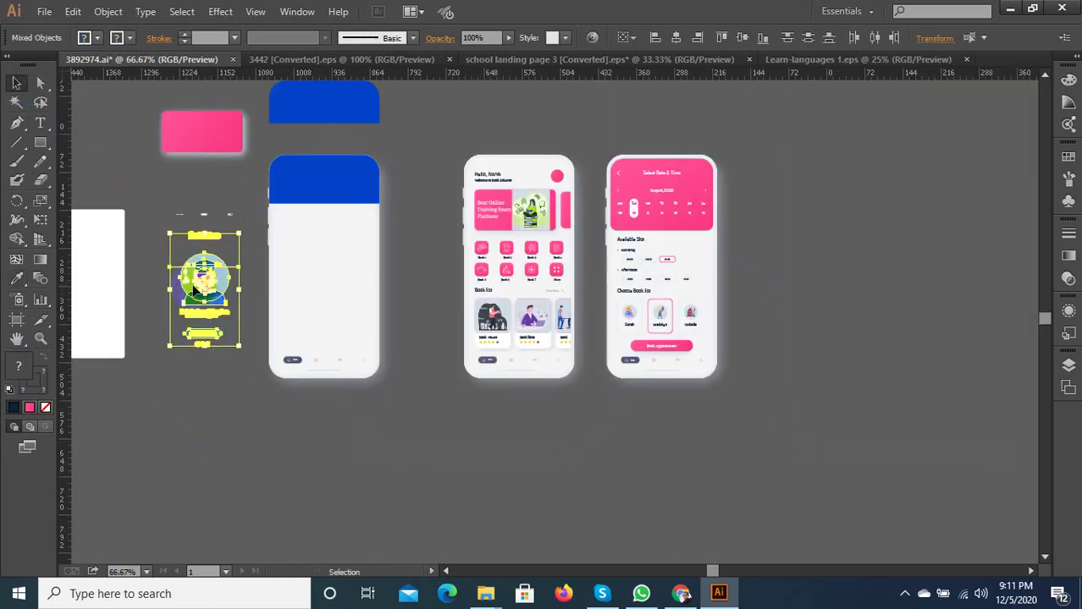
left_click_drag(186, 283, 326, 296)
scroll(321, 273, "up", 2)
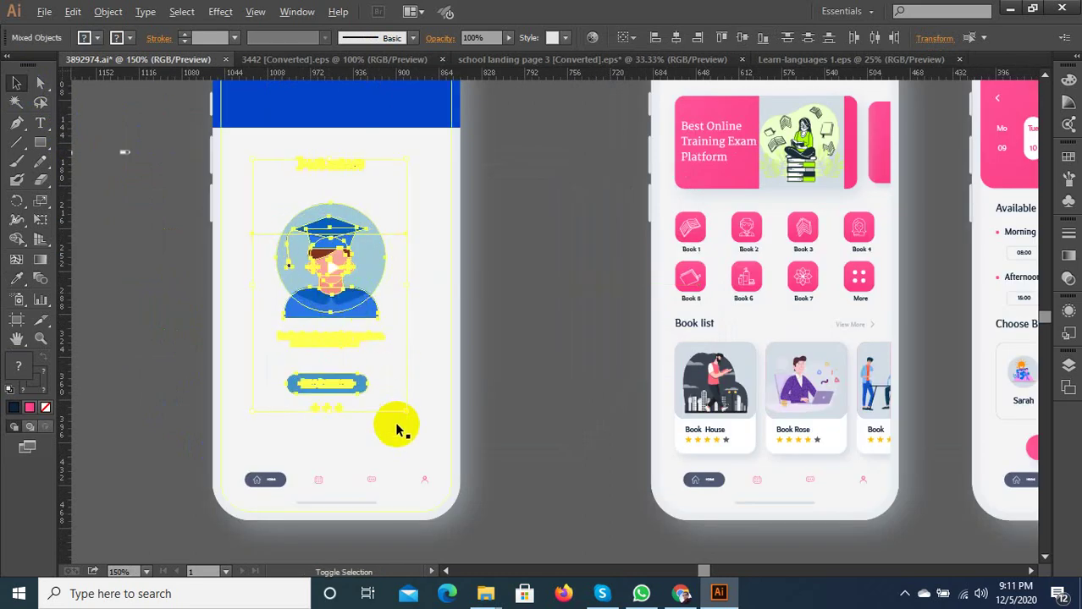
left_click_drag(406, 411, 430, 442)
scroll(415, 369, "down", 1)
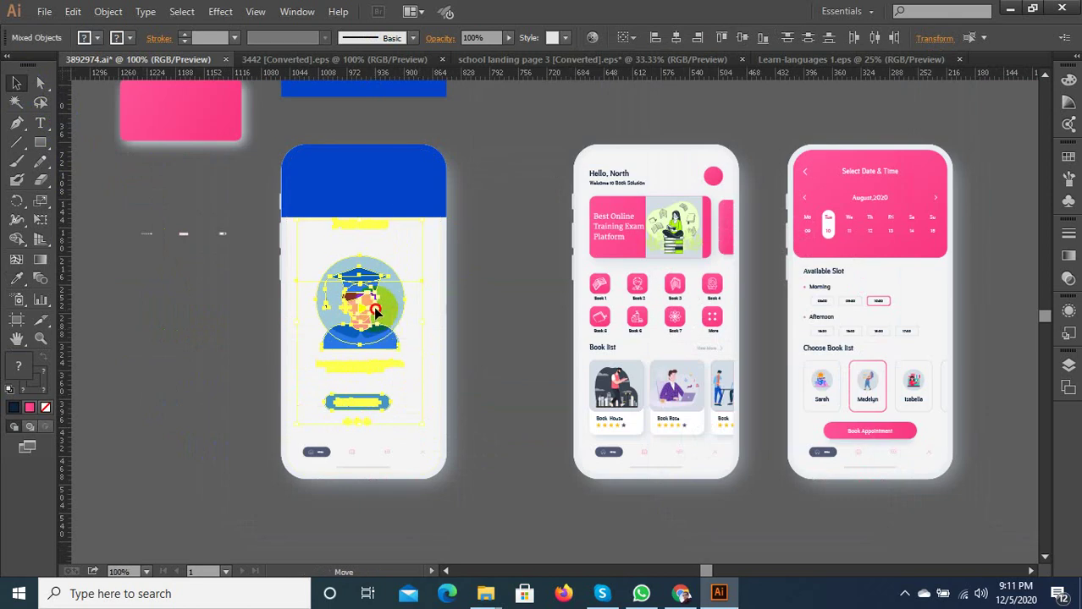
Shift the tutor content up until its title overlaps the blue header and enlarge it to nearly the phone's width
left_click_drag(374, 301, 377, 278)
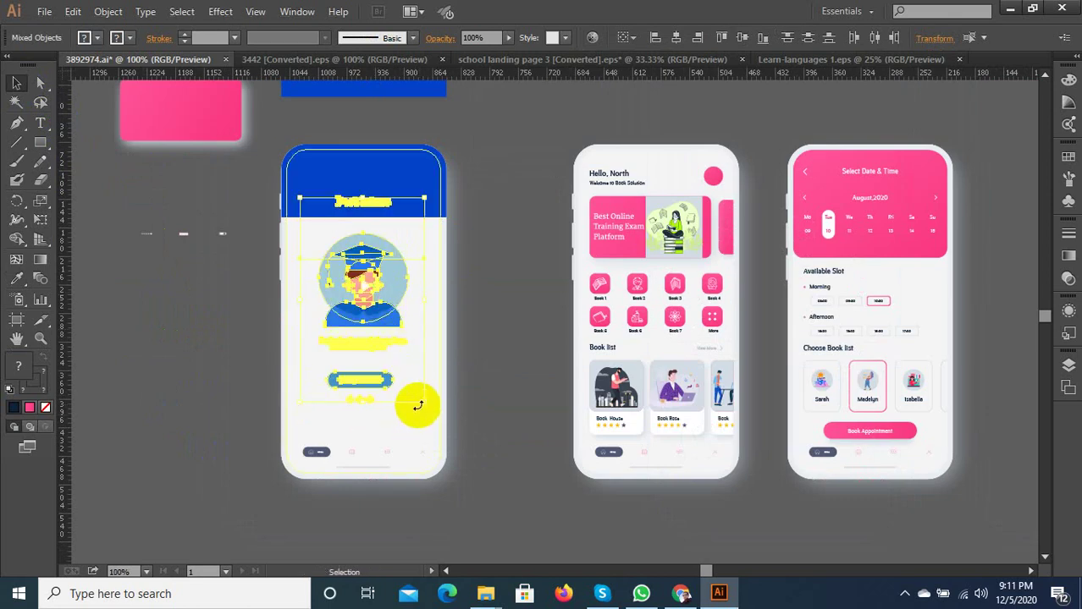
scroll(419, 408, "up", 1)
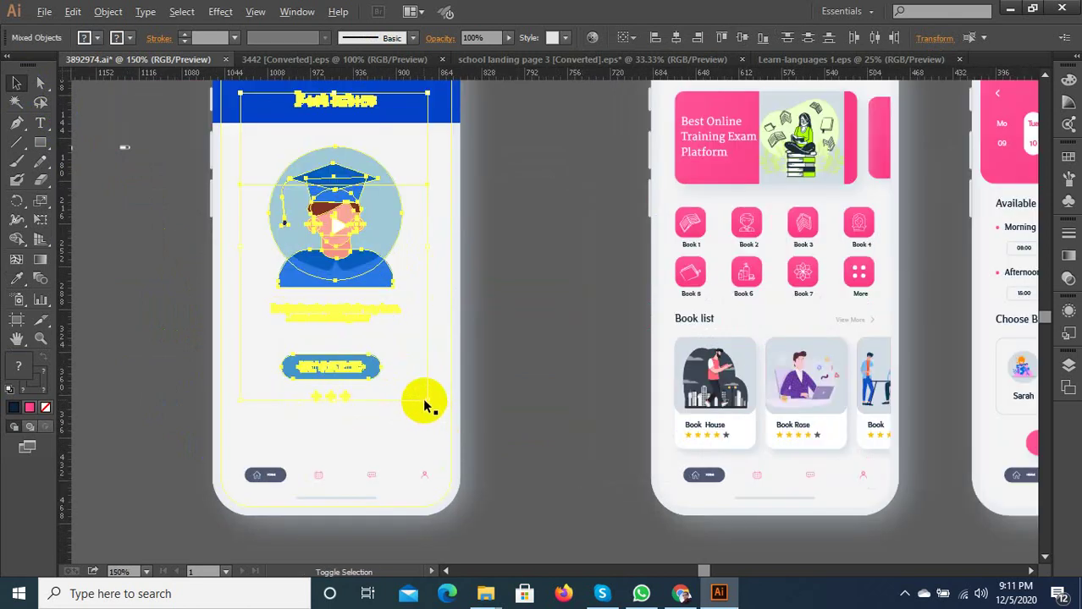
left_click_drag(431, 405, 455, 448)
scroll(413, 362, "down", 1)
left_click_drag(383, 286, 384, 298)
left_click(530, 298)
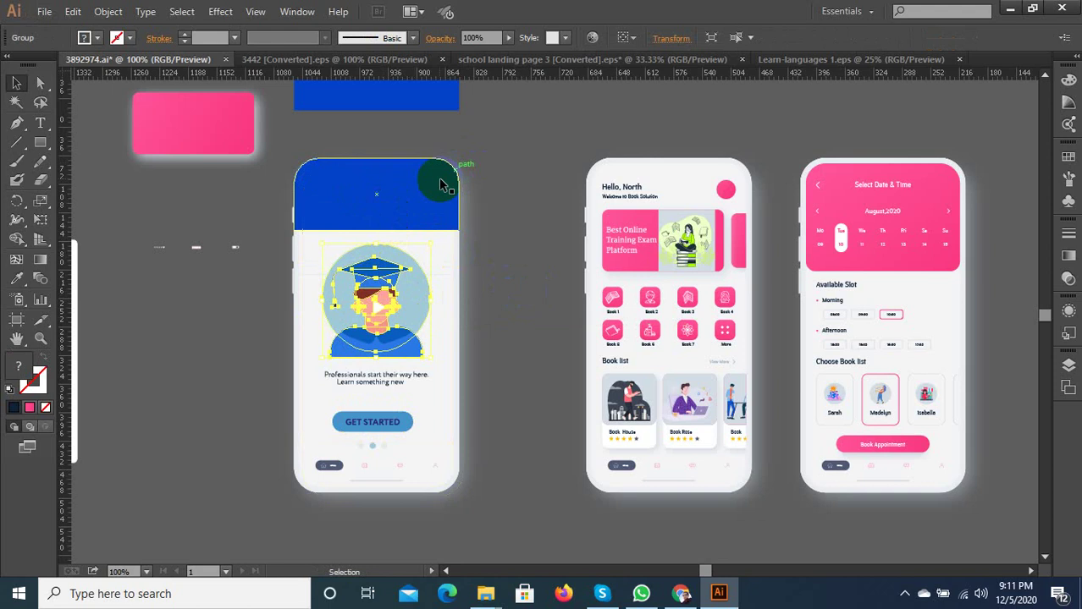
left_click(436, 275)
key("ctrl+z")
Group the tutor title, illustration, caption, button and dots, and bring the group to the front
right_click(390, 270)
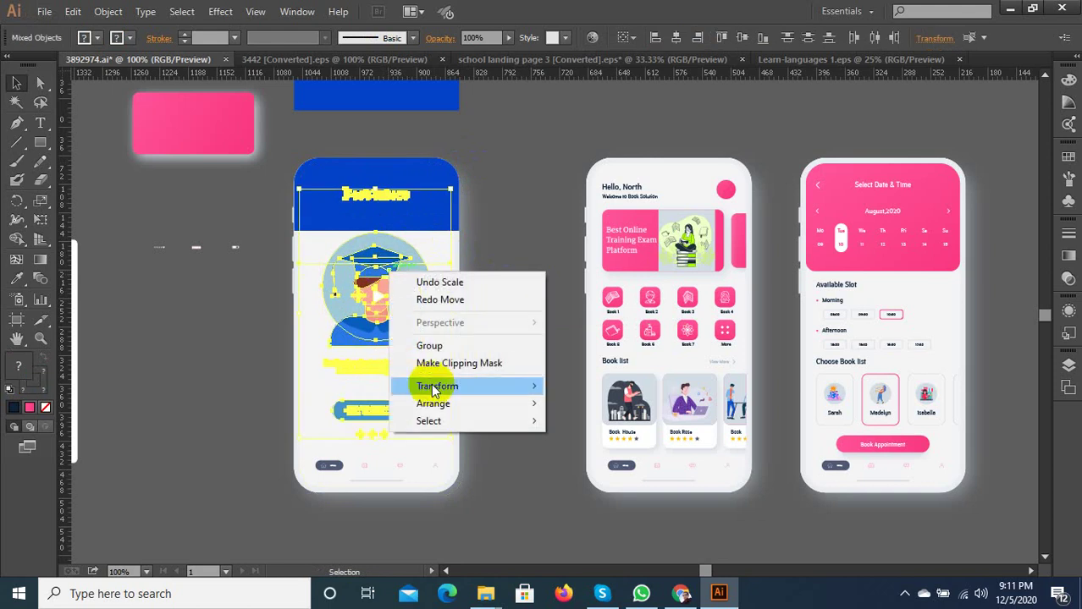
left_click(432, 346)
right_click(375, 297)
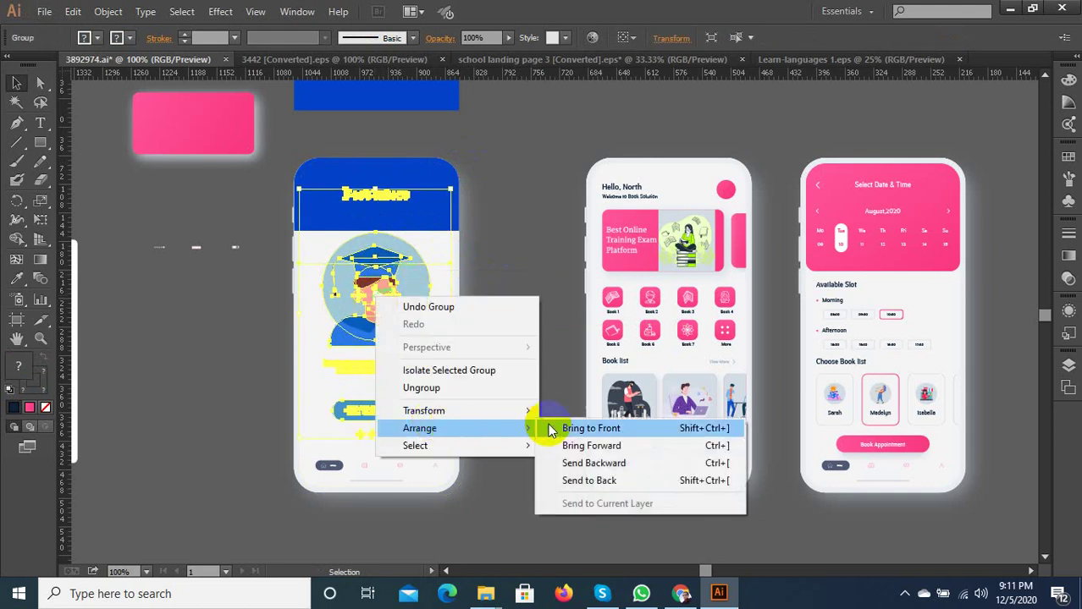
left_click(527, 391)
Move the grouped tutor content slightly down so the illustration sits clear of the blue header
left_click(389, 279)
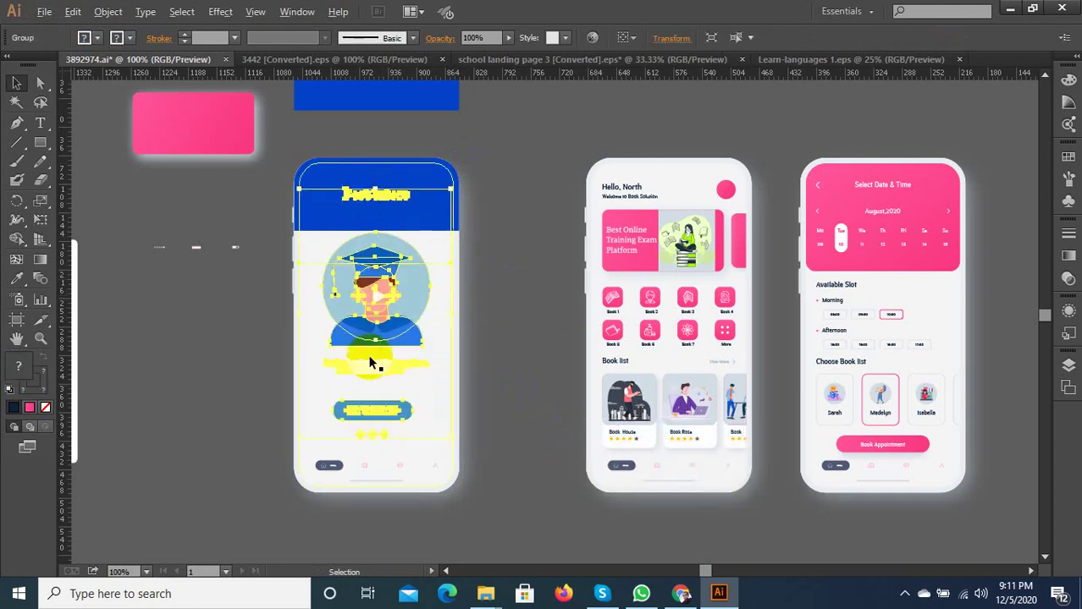
scroll(369, 358, "up", 1)
left_click_drag(372, 317, 375, 336)
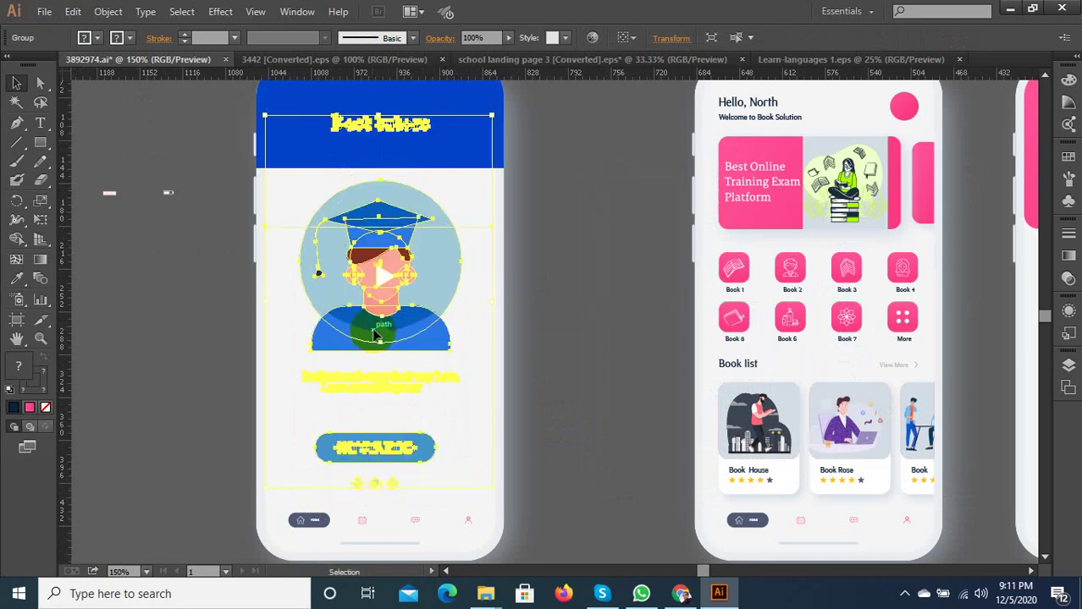
scroll(379, 347, "down", 1)
left_click(567, 258)
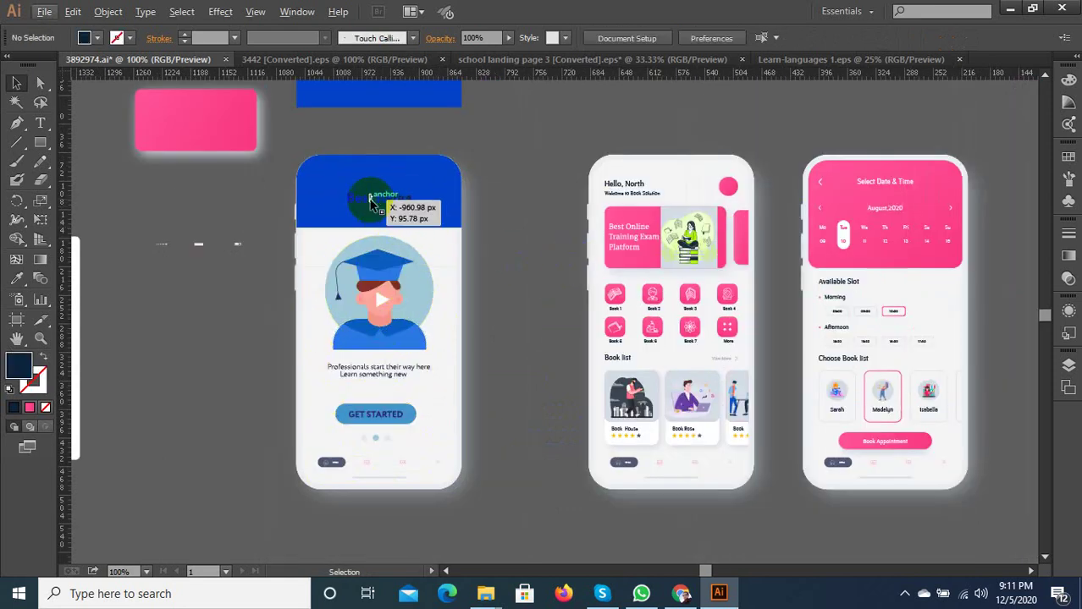
Isolate the tutor group, delete its "Best tutors" title and exit isolation mode
scroll(369, 199, "up", 2)
double_click(369, 200)
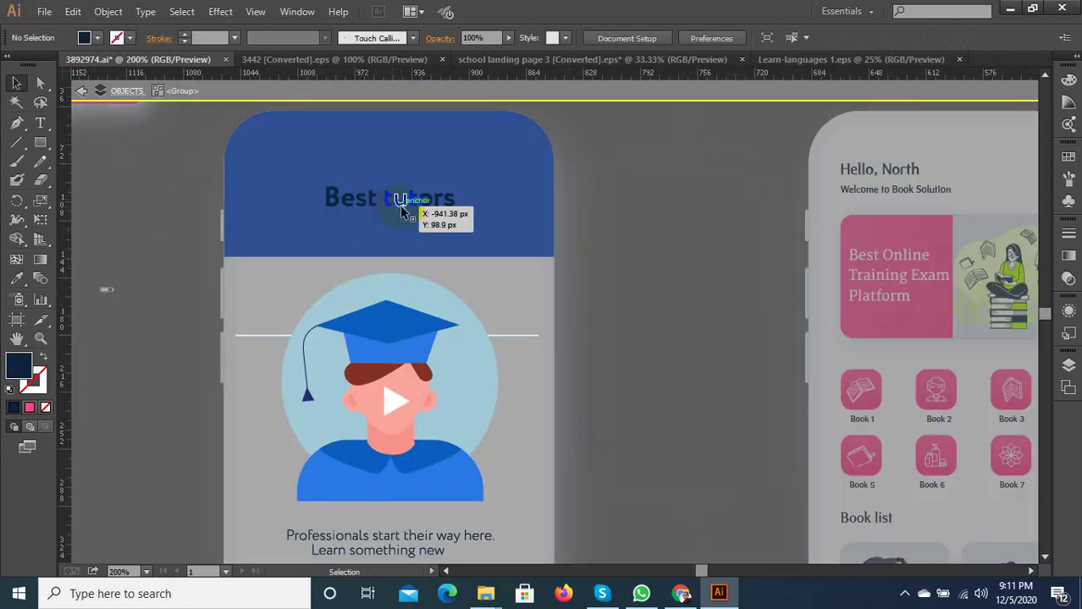
left_click(401, 205)
left_click(606, 266)
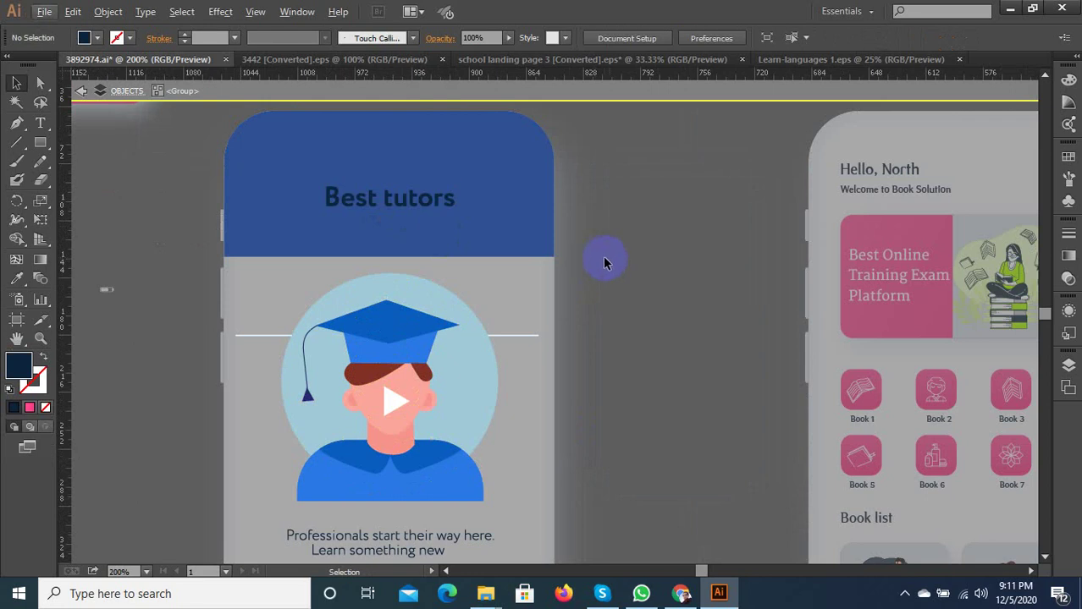
left_click(420, 214)
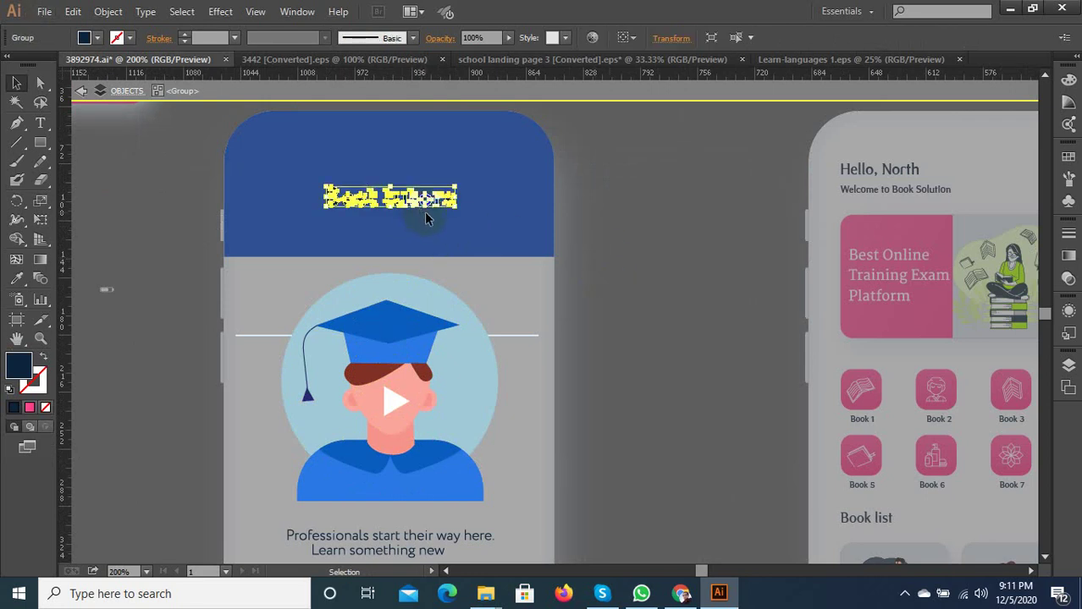
left_click(638, 244)
key("ctrl+1")
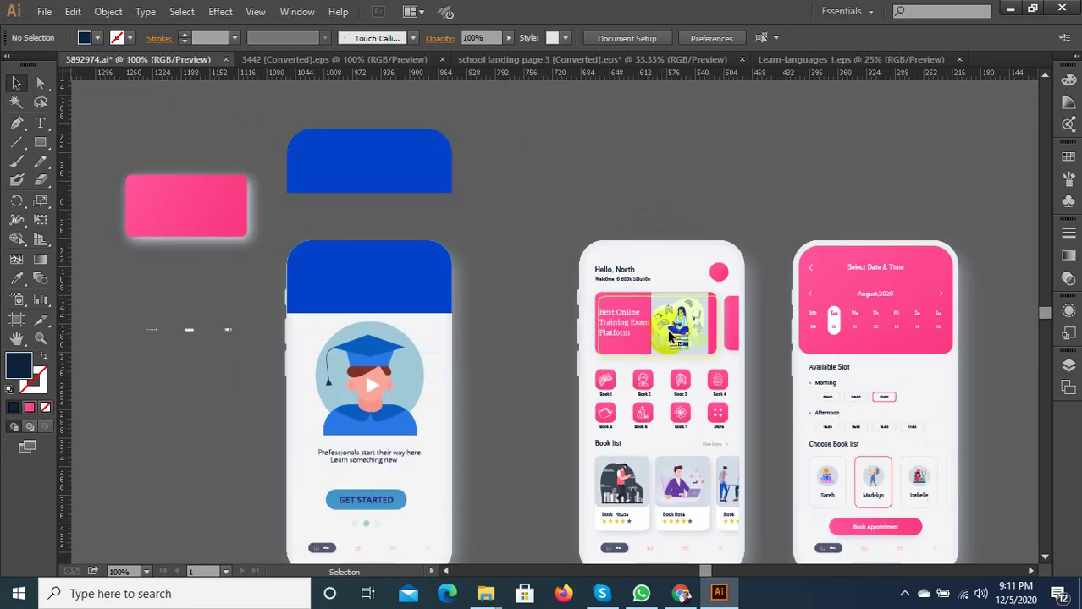
Copy the "Book list" heading from the home screen phone onto the tutor phone's blue header
scroll(643, 474, "up", 2)
scroll(733, 381, "down", 1)
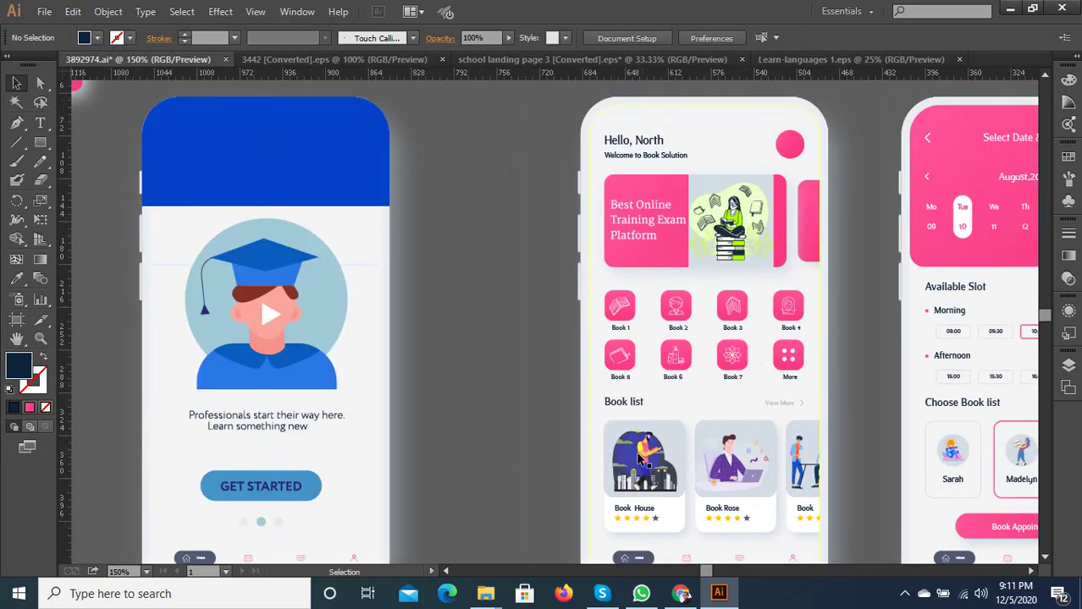
left_click(620, 403)
double_click(626, 404)
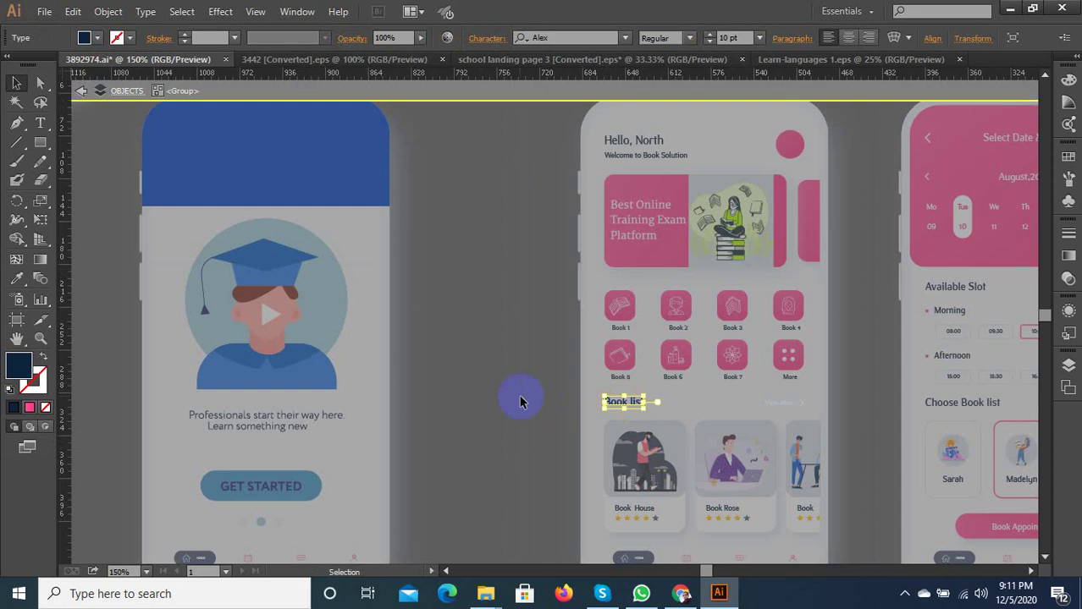
key("Escape")
scroll(577, 430, "down", 1)
scroll(582, 431, "down", 2)
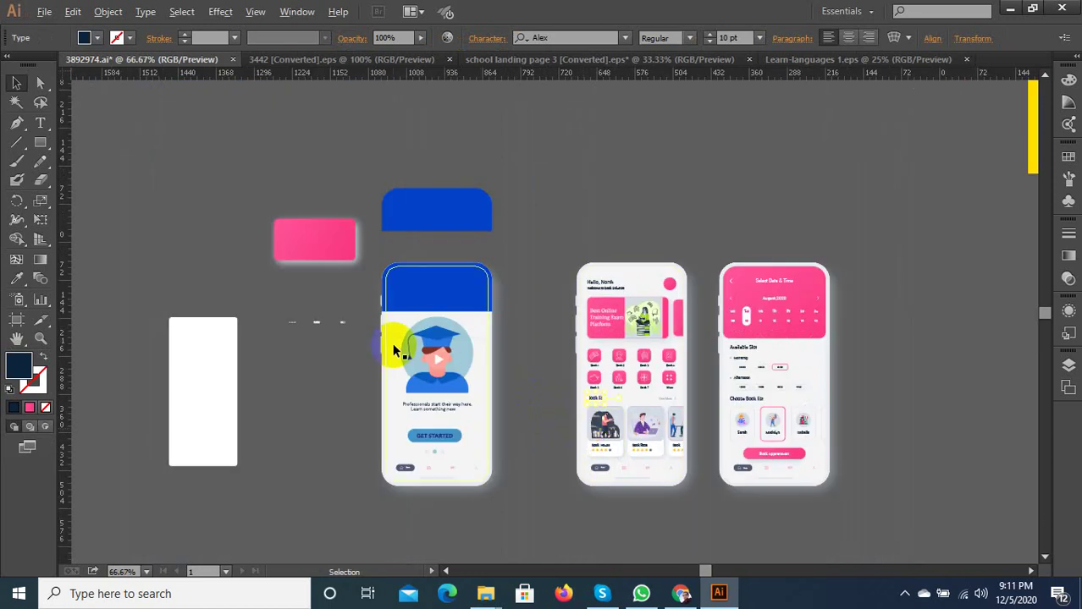
left_click(533, 321)
key("ctrl+plus")
key("ctrl+plus")
left_click_drag(563, 319, 284, 265)
key("ctrl+plus")
key("ctrl+plus")
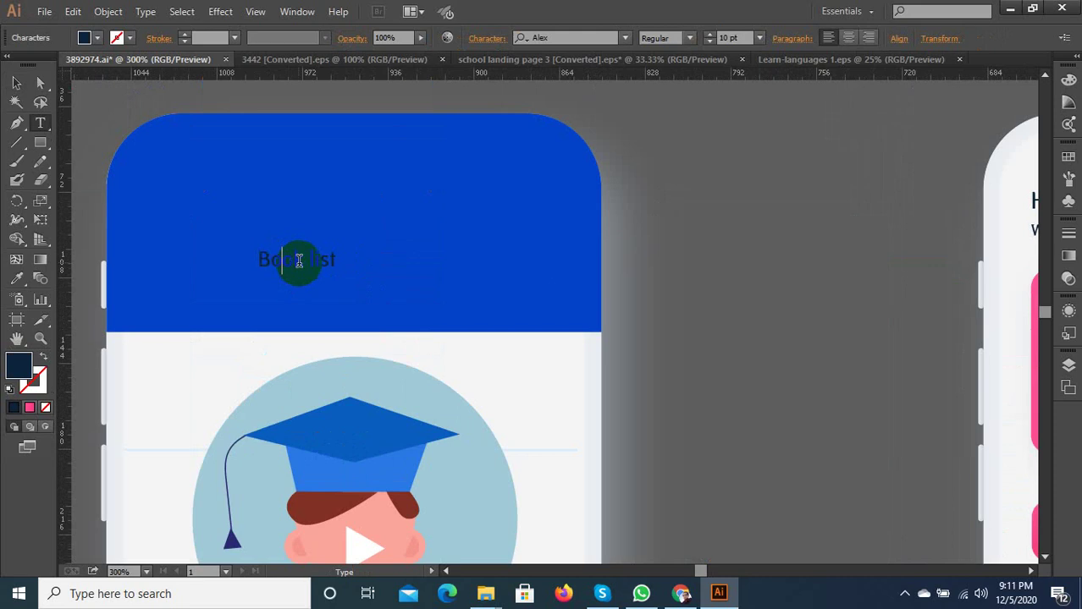
Replace the copied heading's text with "Best Book" and enlarge it to about 30 pt
triple_click(298, 260)
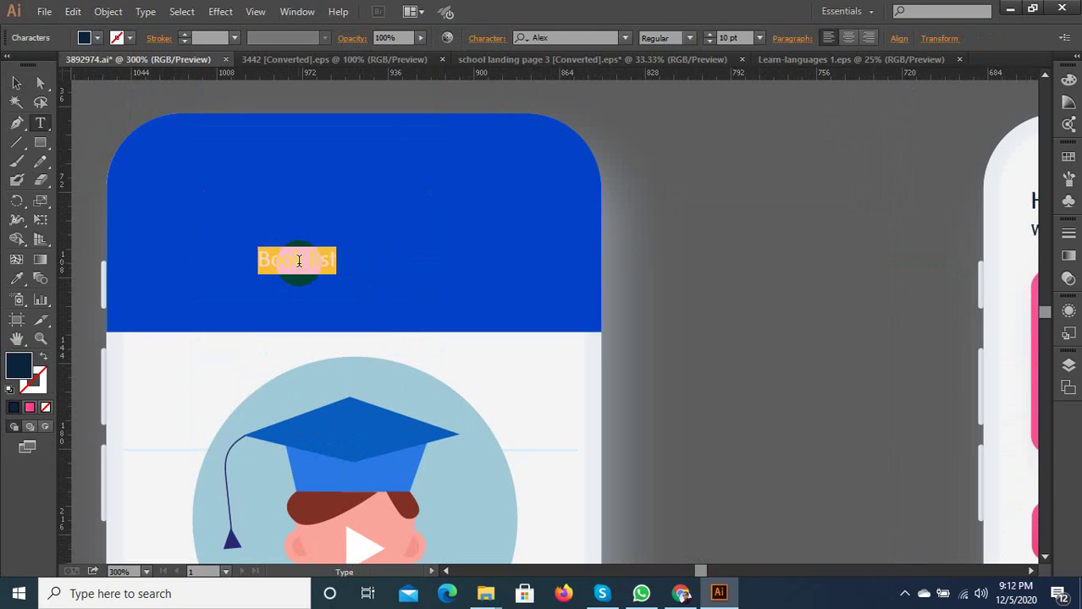
type("Best Boo")
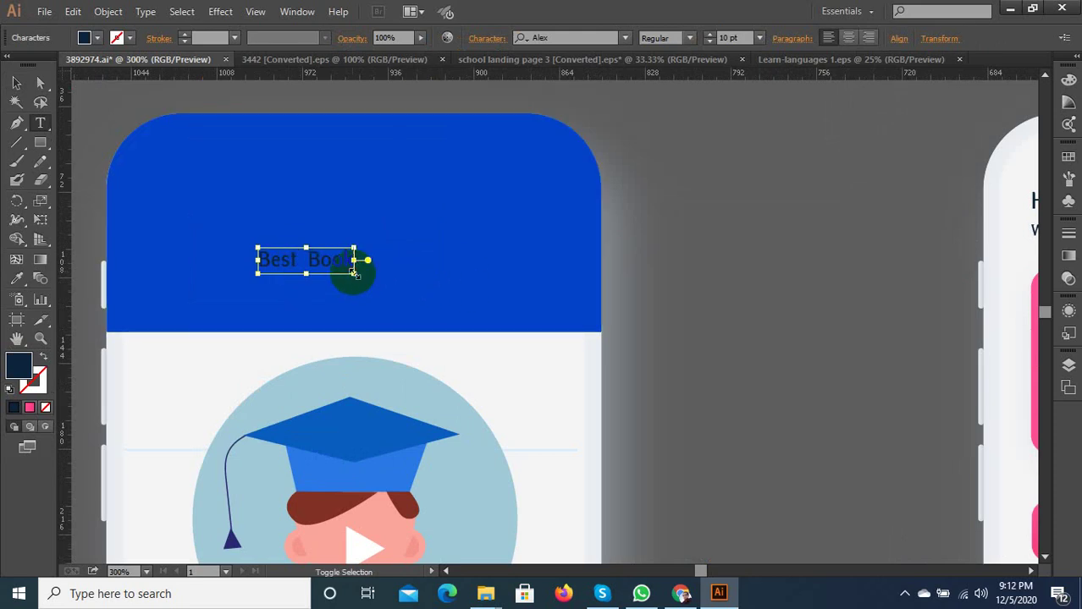
left_click_drag(354, 273, 449, 326)
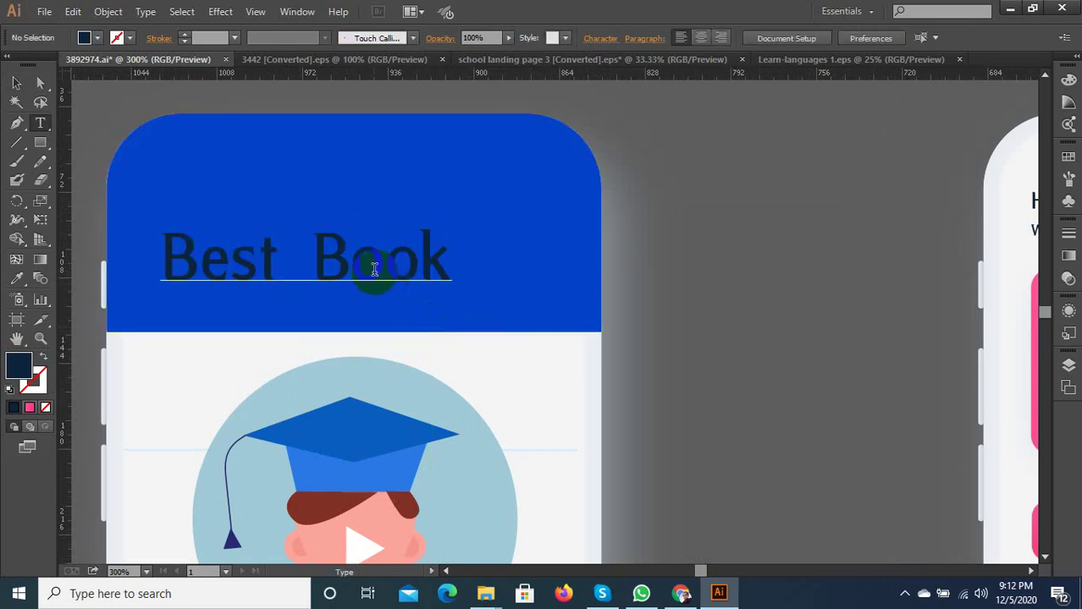
left_click(296, 252)
key("BackSpace")
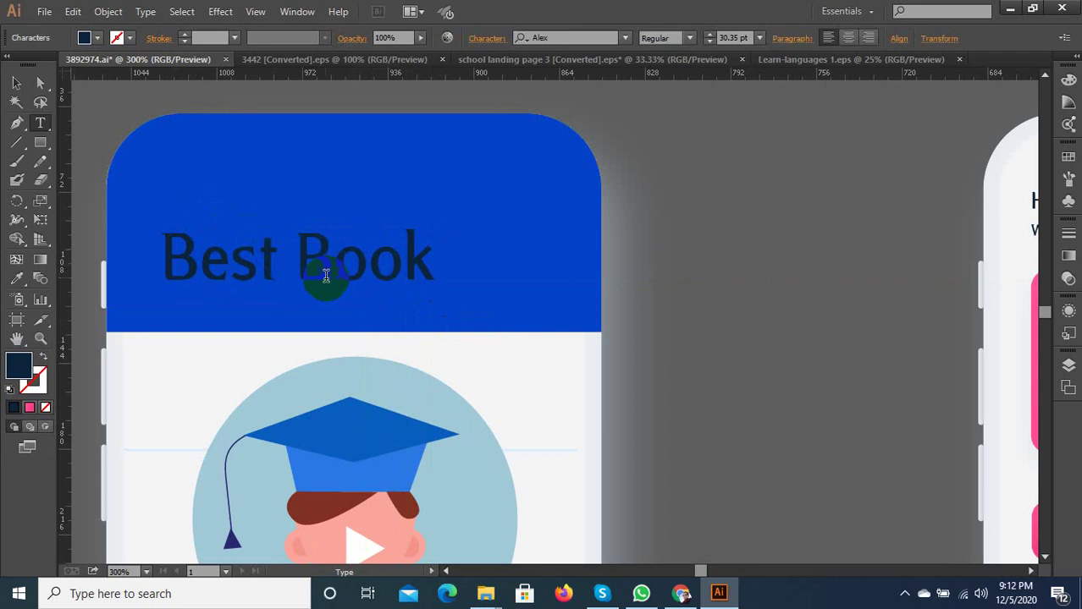
Move the "Best Book" heading toward the middle of the blue header's width and shrink it slightly
left_click(16, 82)
left_click(266, 298)
left_click_drag(317, 282, 357, 294)
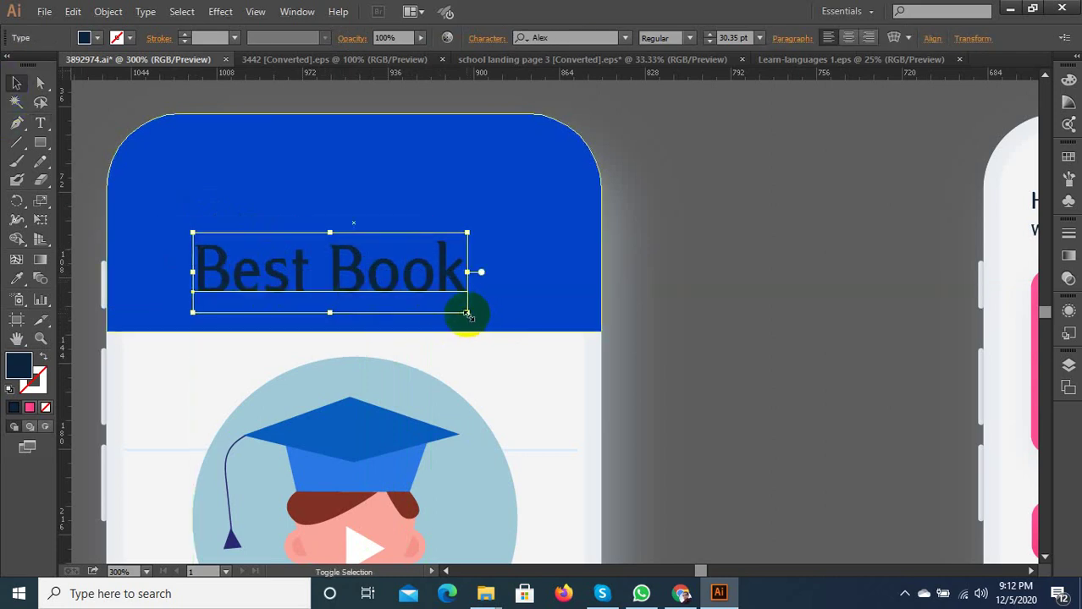
left_click_drag(467, 314, 459, 310)
left_click(320, 211)
scroll(311, 210, "down", 2)
left_click(500, 229)
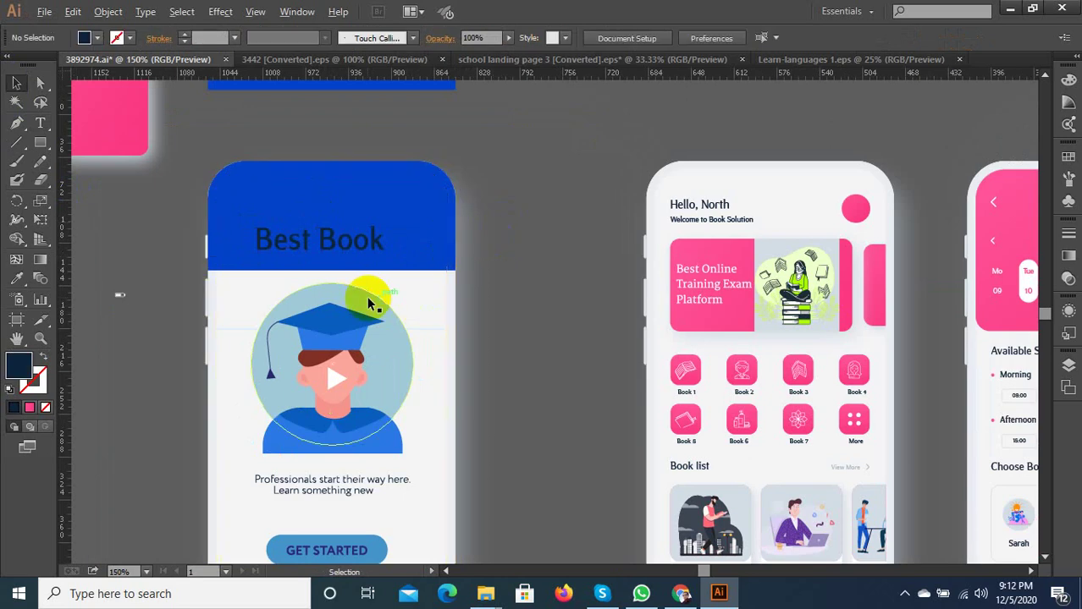
Recolour the blue header behind "Best Book" with the pink gradient sampled from the spare rounded rectangle
scroll(451, 314, "down", 2)
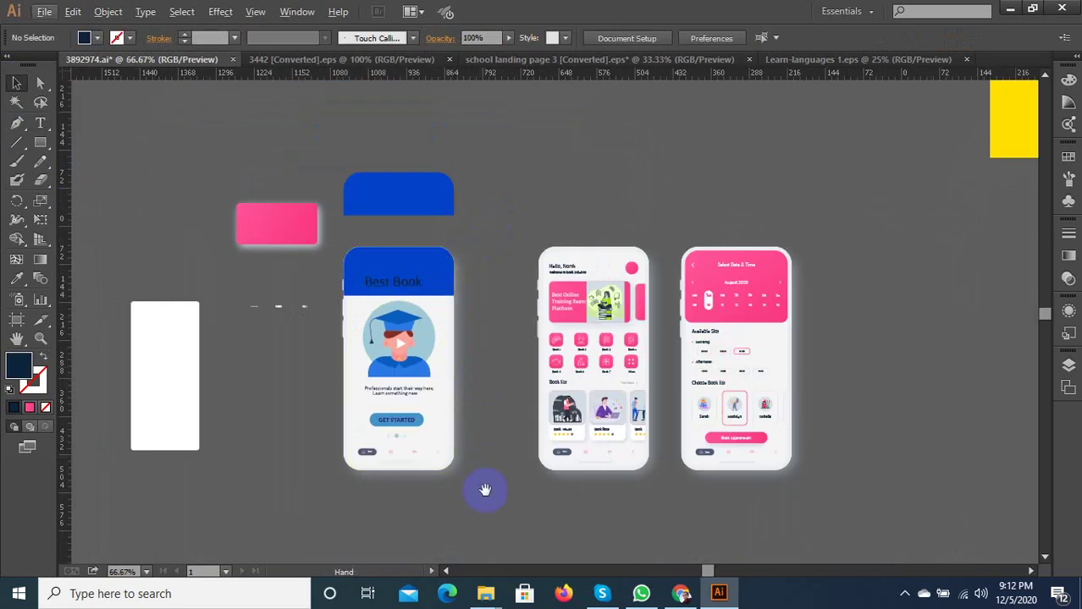
scroll(455, 439, "up", 1)
left_click(428, 258)
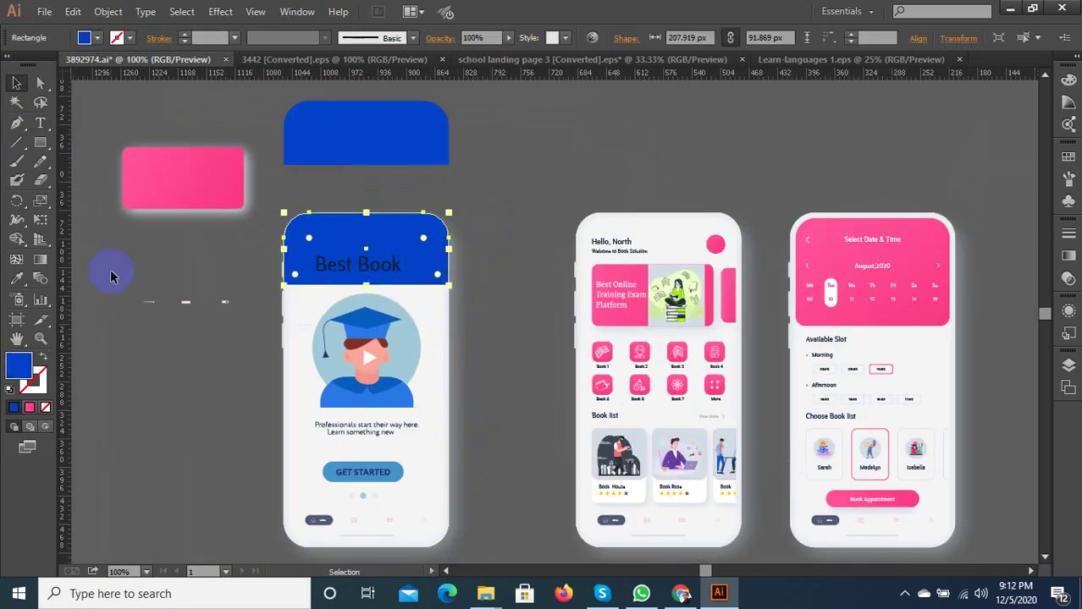
left_click(203, 163)
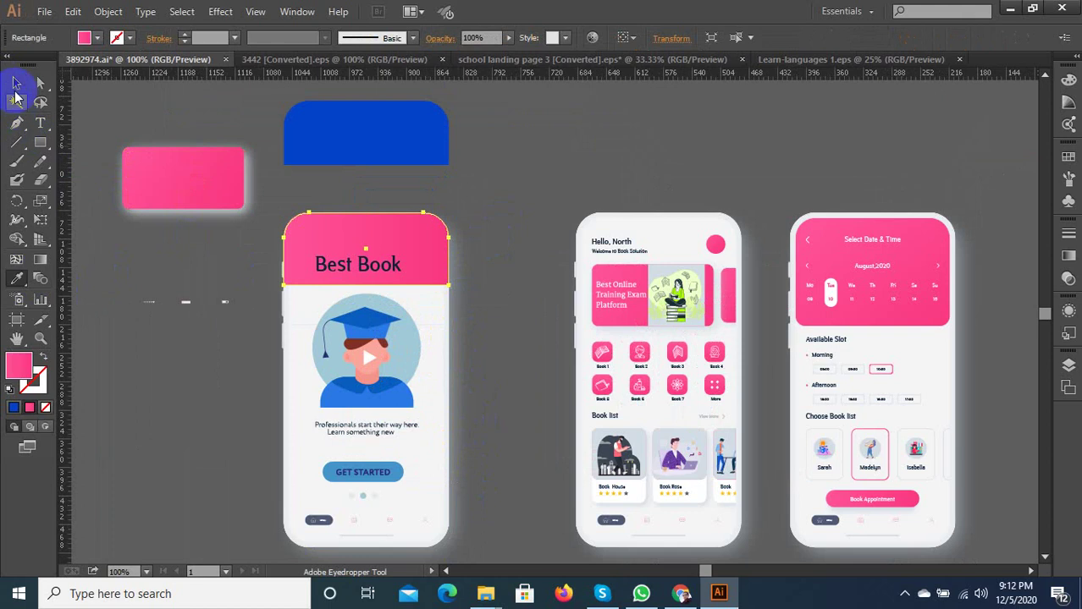
left_click(16, 82)
left_click(411, 195)
Isolate the tutor group and recolour the "GET STARTED" button's blue background with the header's pink gradient
left_click(398, 489)
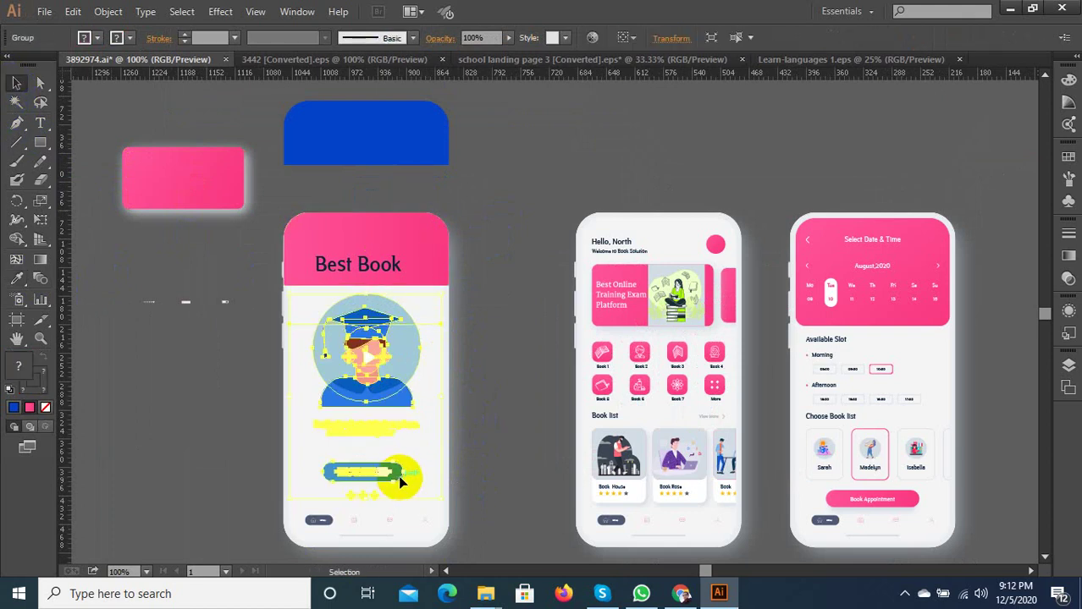
scroll(376, 504, "up", 3)
double_click(411, 455)
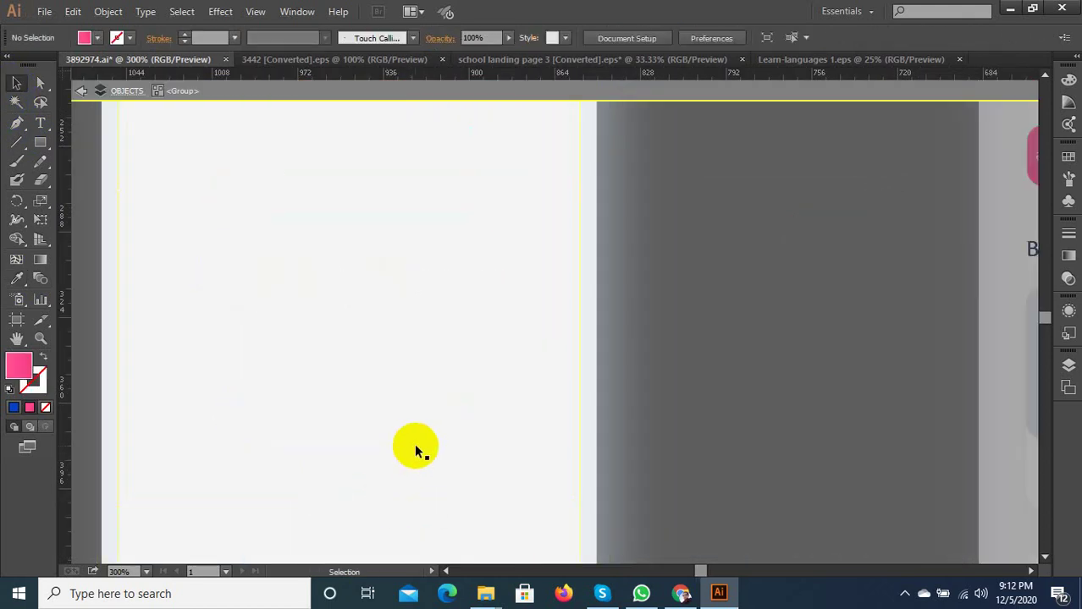
left_click(448, 441)
key("Escape")
double_click(441, 428)
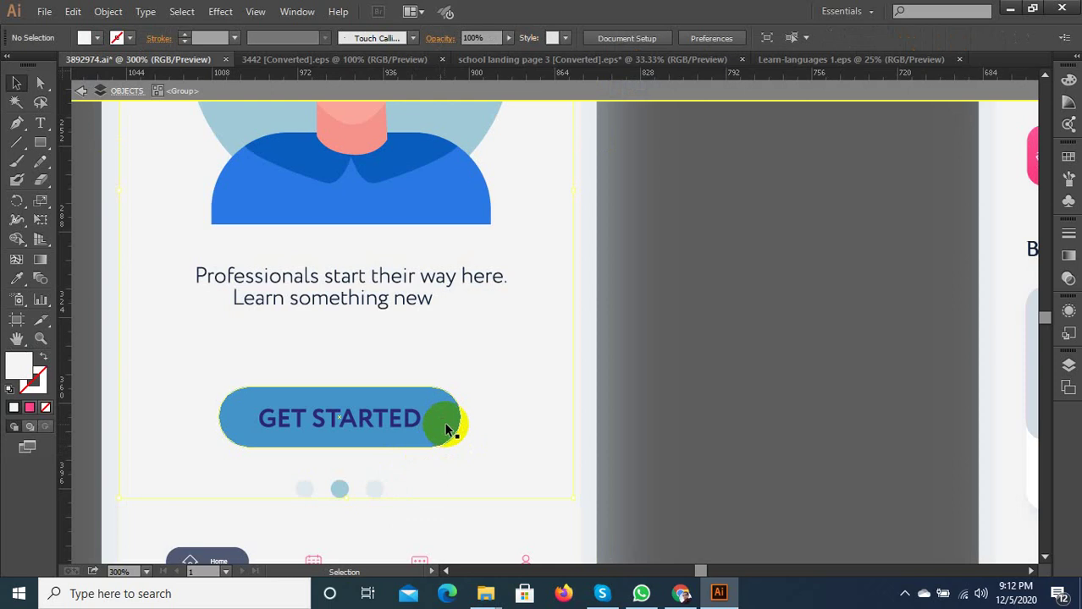
left_click(14, 285)
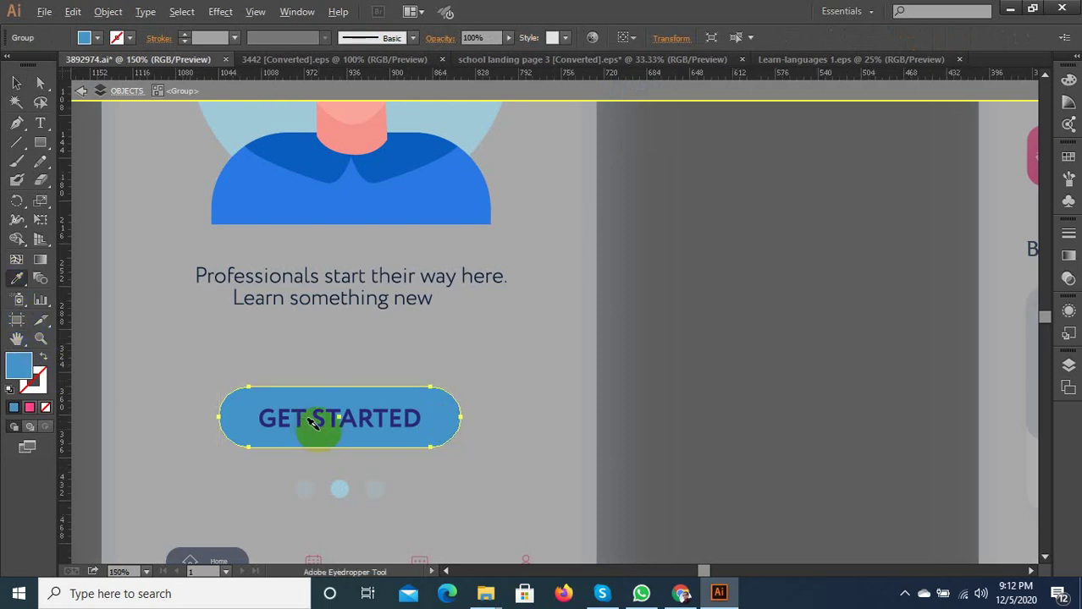
scroll(314, 423, "down", 3)
left_click(425, 129)
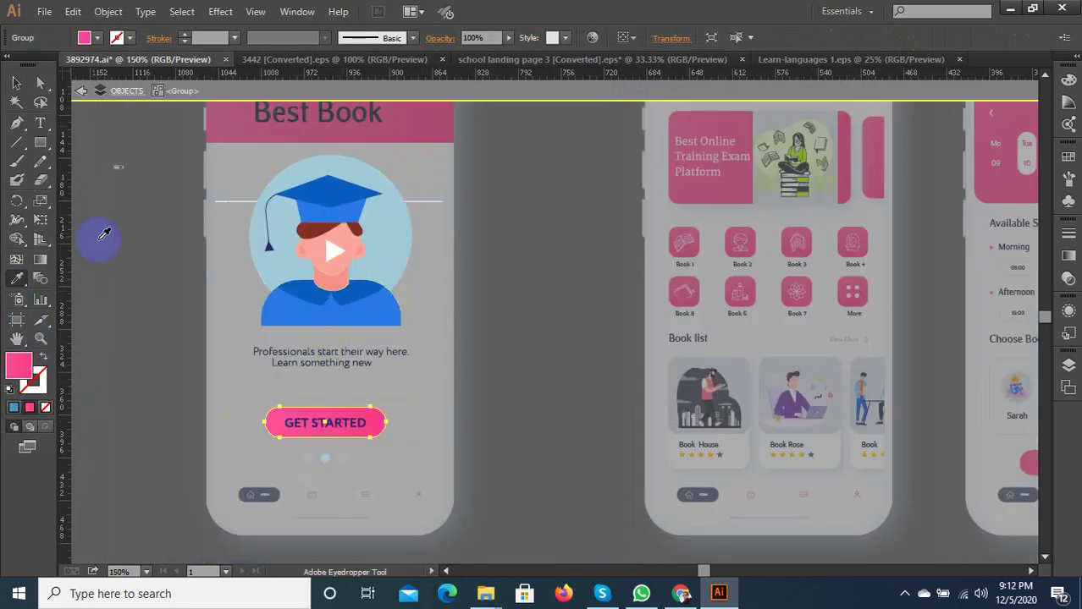
left_click(17, 83)
Isolate the three pagination dots and fill the middle one with the "GET STARTED" button's pink gradient
scroll(316, 389, "up", 3)
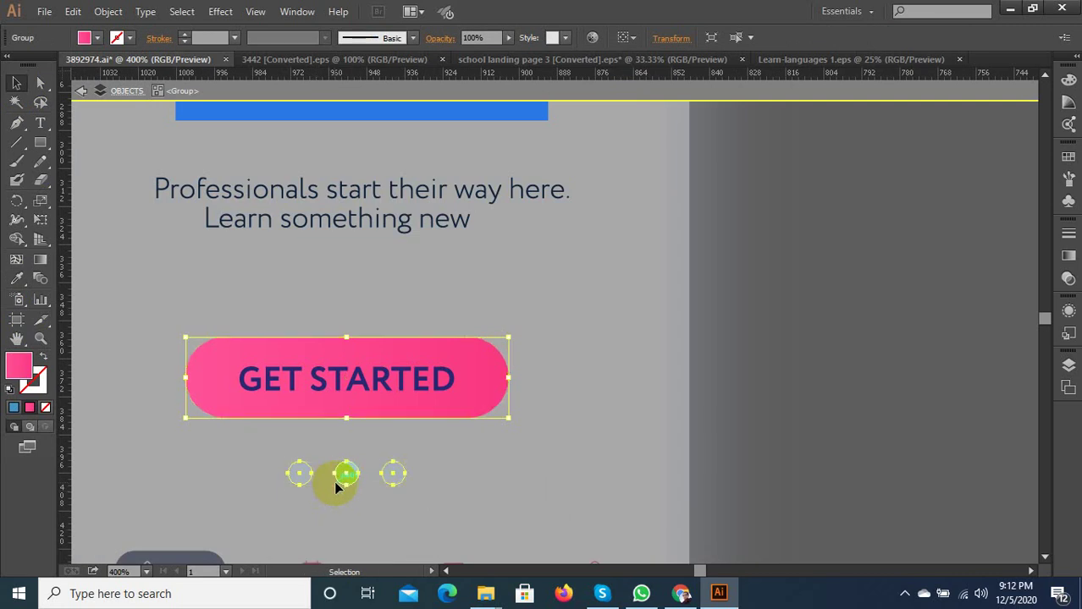
left_click(336, 487)
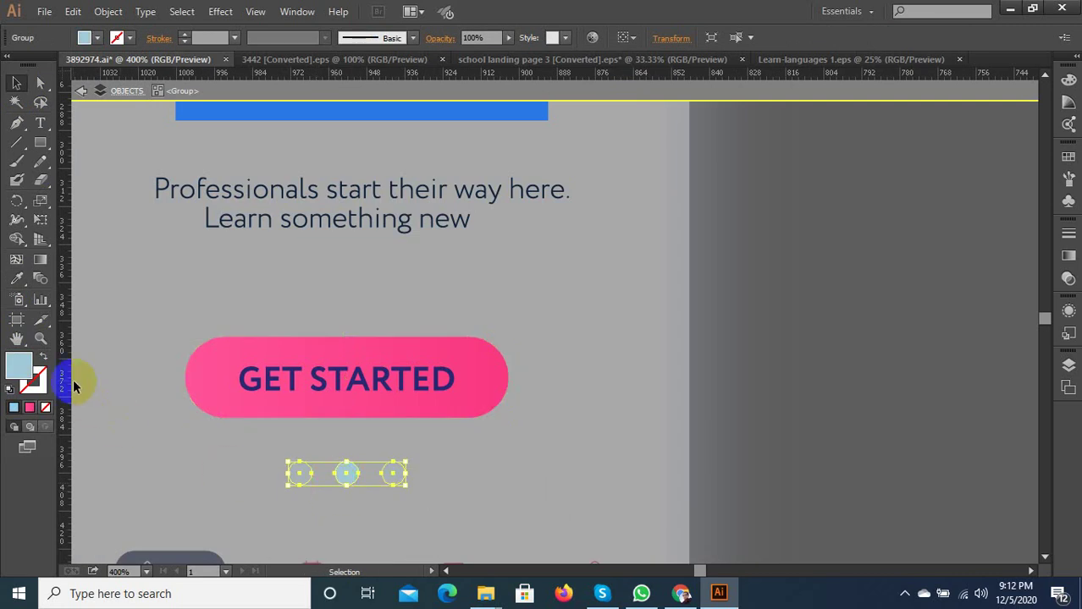
scroll(338, 475, "up", 2)
double_click(343, 431)
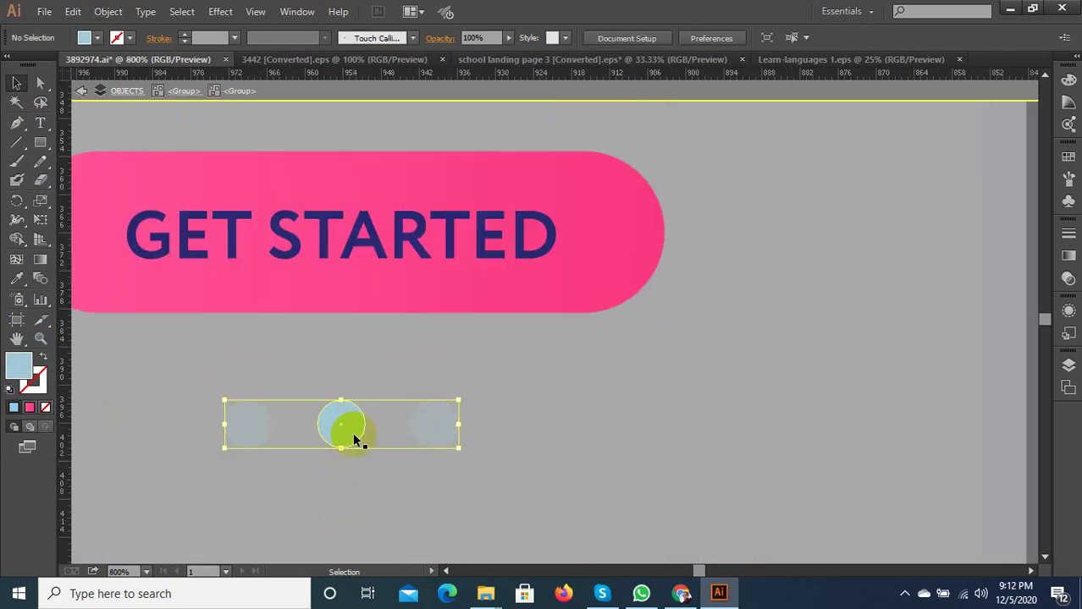
left_click(17, 278)
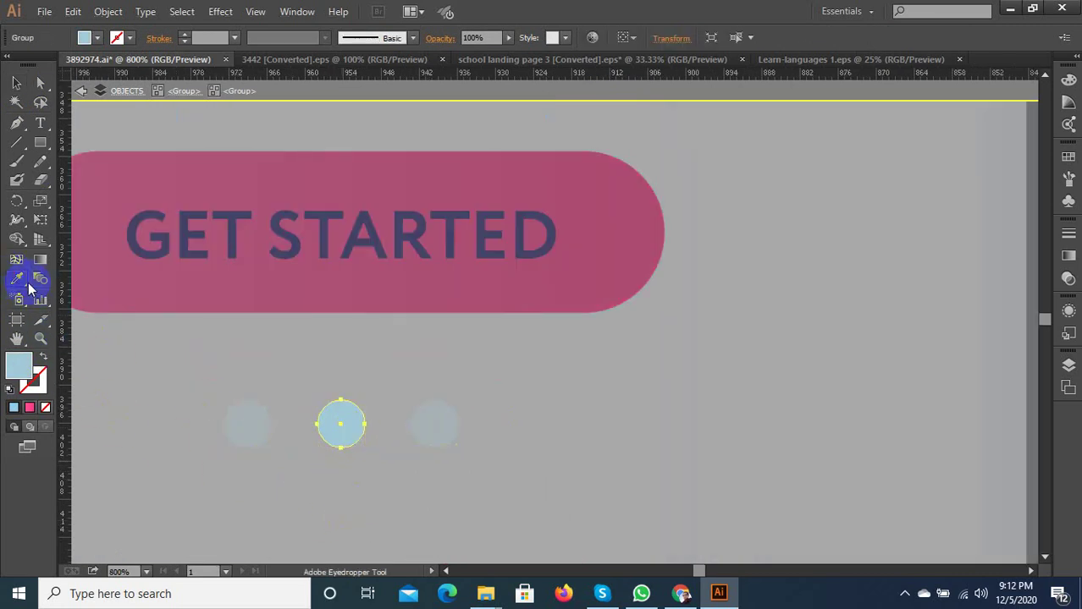
left_click(181, 296)
key("v")
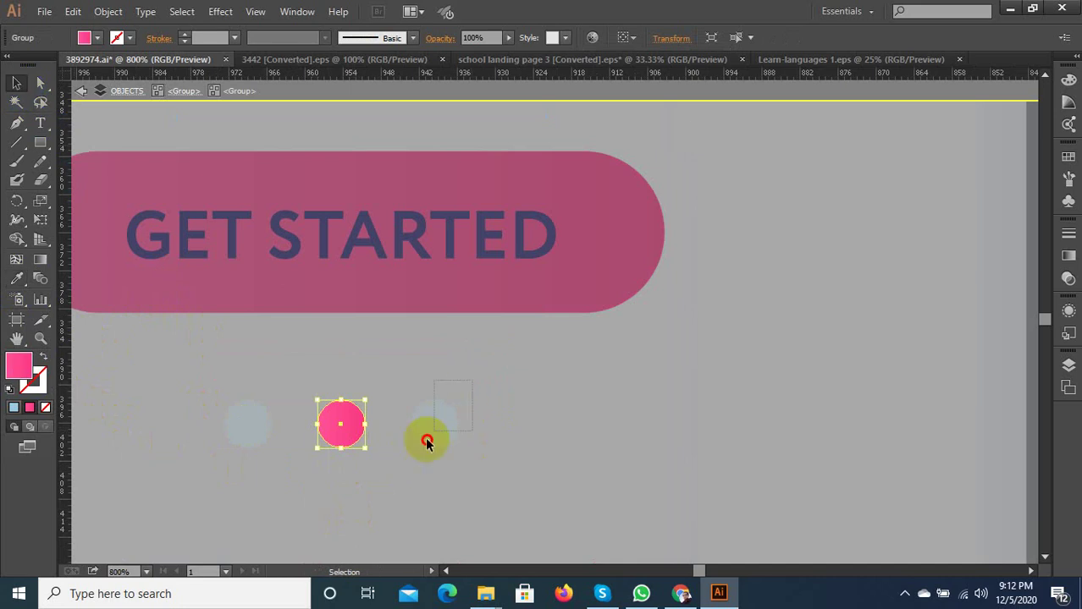
Fill the two outer pagination dots with the pink gradient sampled from the "GET STARTED" button
left_click(427, 442, "shift")
left_click_drag(297, 478, 232, 394)
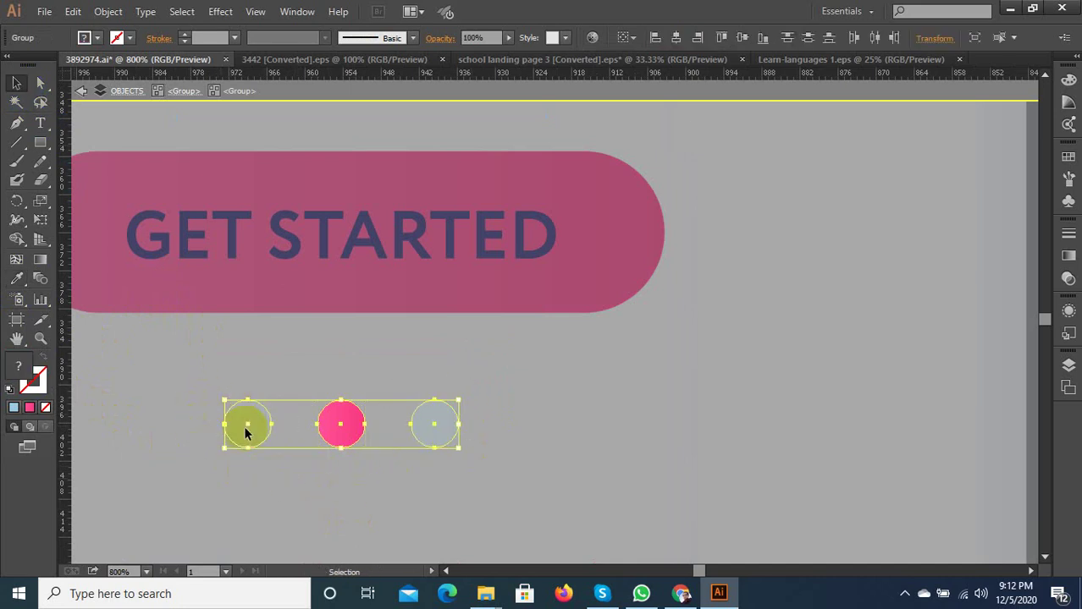
left_click(332, 447, "shift")
left_click(21, 366)
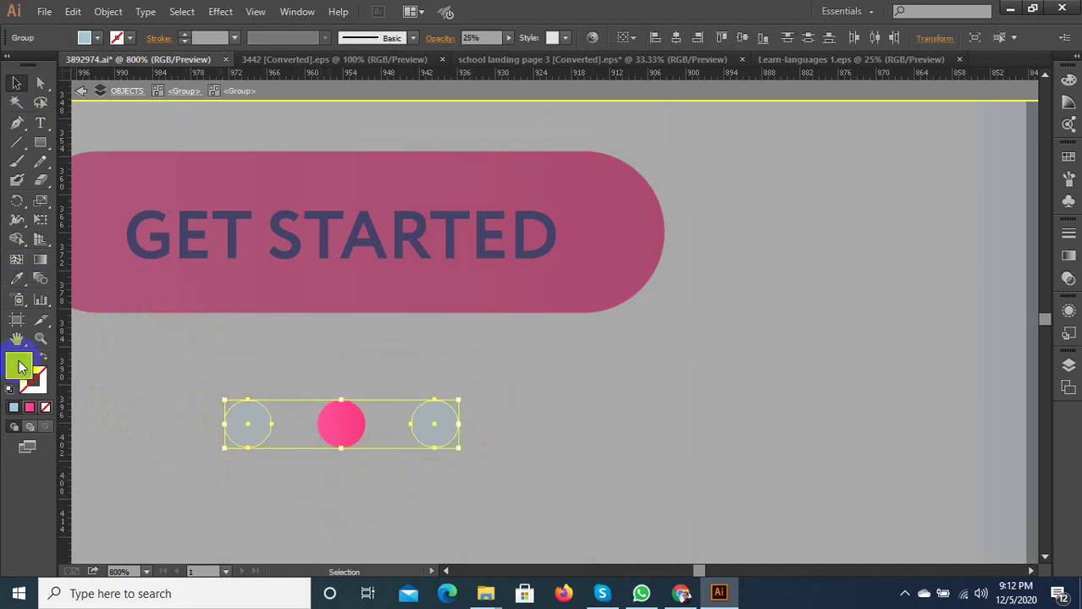
left_click(16, 279)
left_click(204, 290)
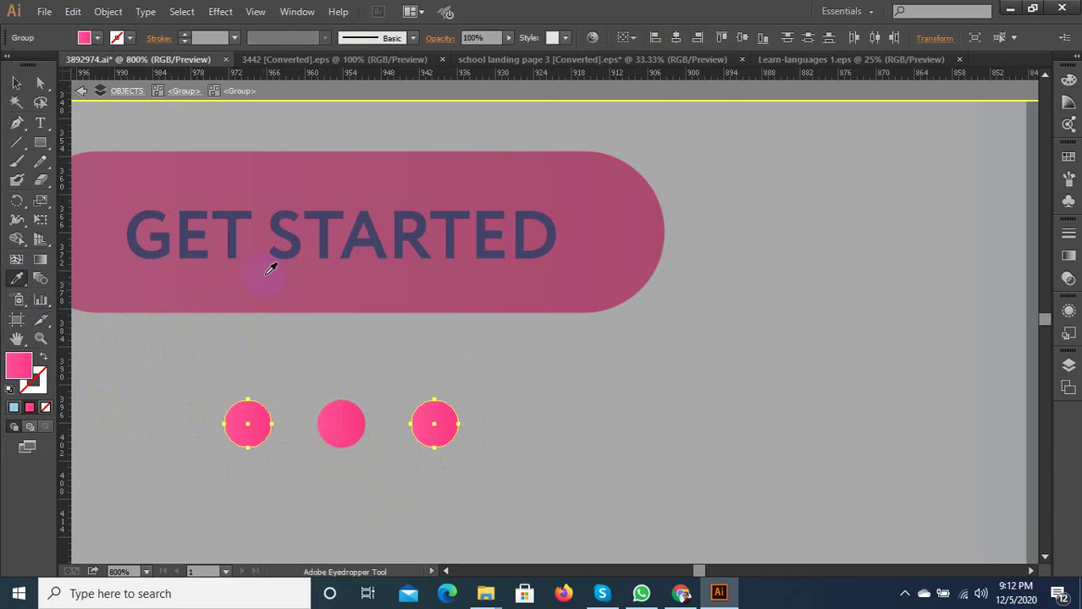
Lower the two outer dots' opacity to 39% and exit isolation mode
left_click(508, 38)
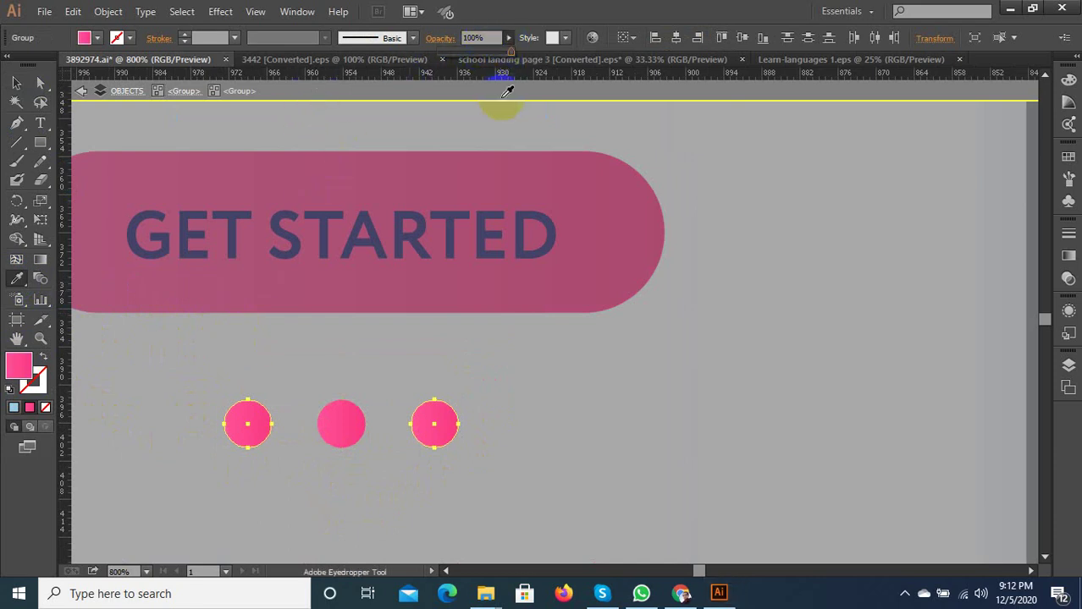
left_click_drag(502, 62, 466, 53)
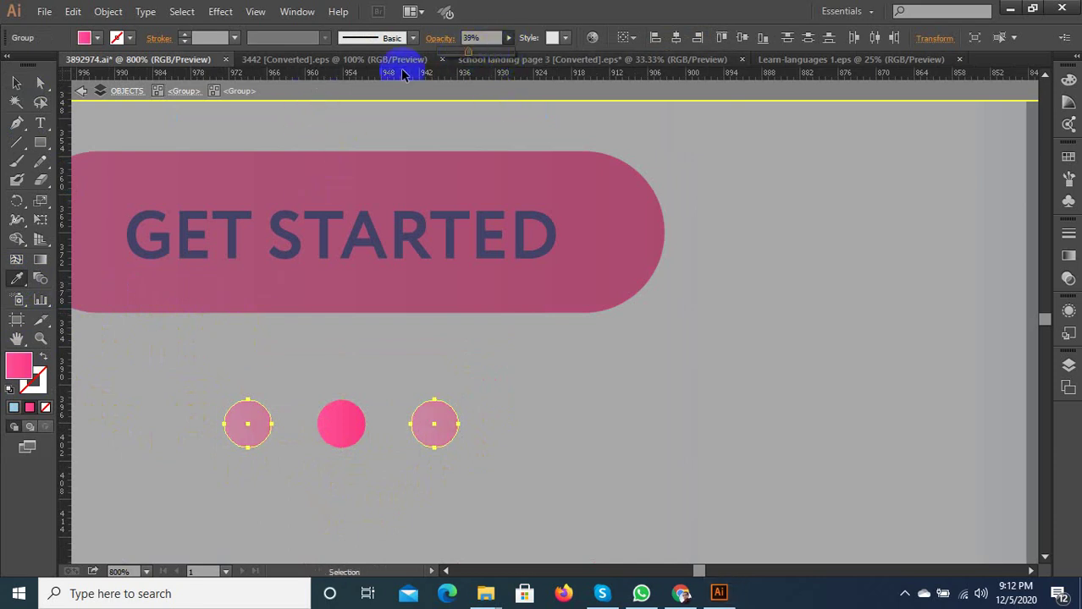
left_click(14, 84)
left_click(81, 91)
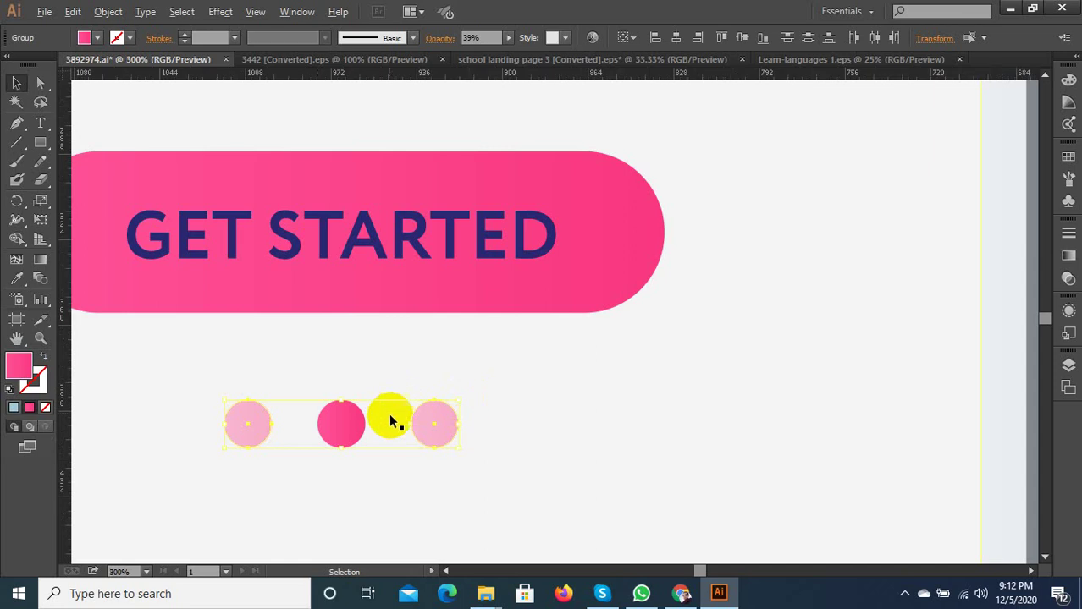
scroll(392, 438, "down", 5)
left_click(611, 440)
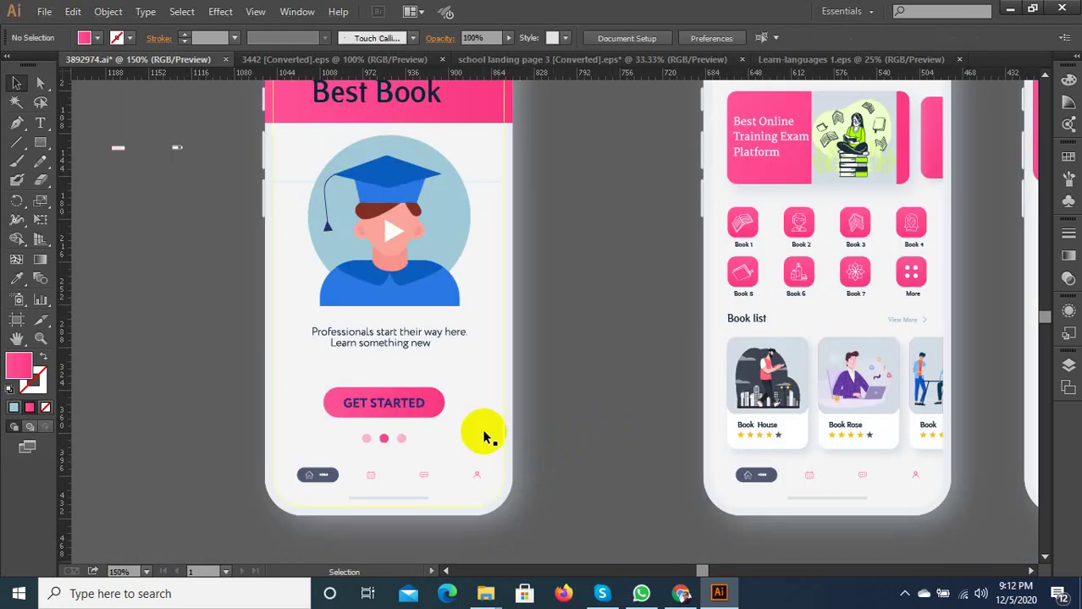
scroll(482, 435, "up", 3)
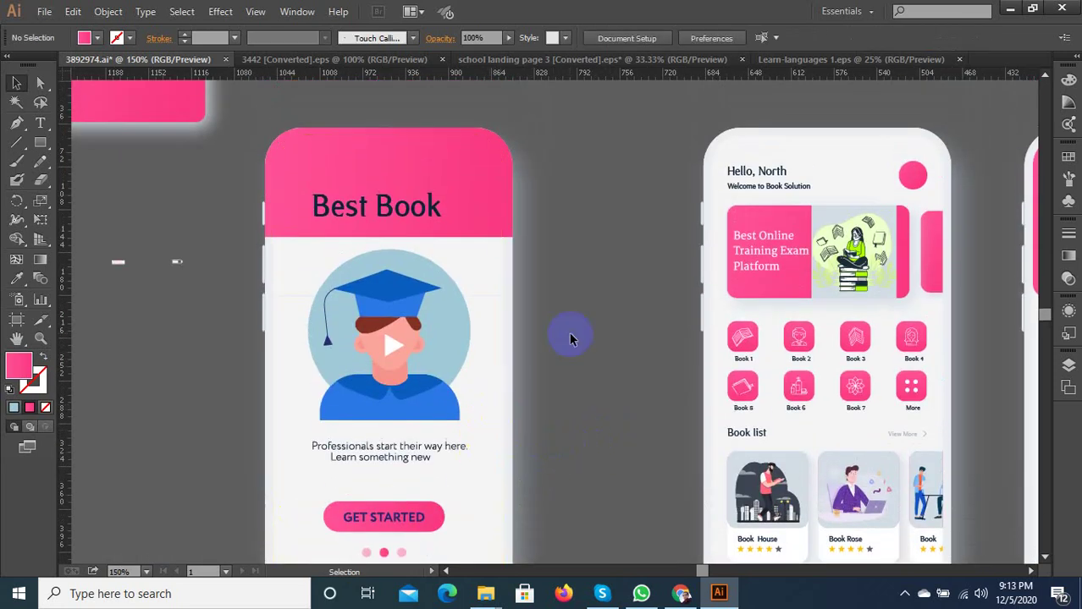
scroll(558, 364, "down", 3)
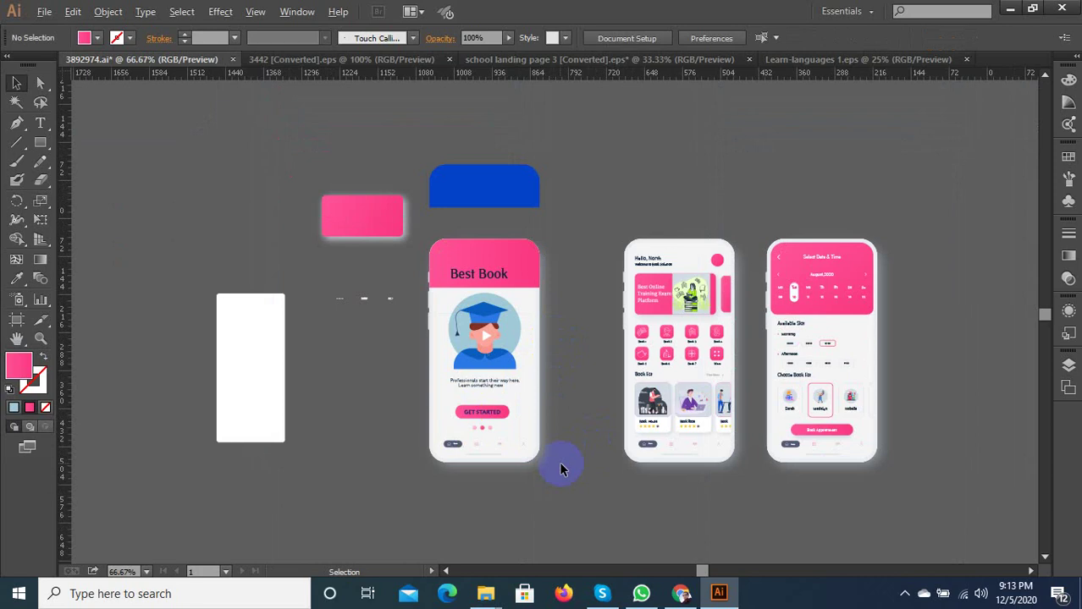
scroll(559, 466, "up", 3)
left_click(434, 254)
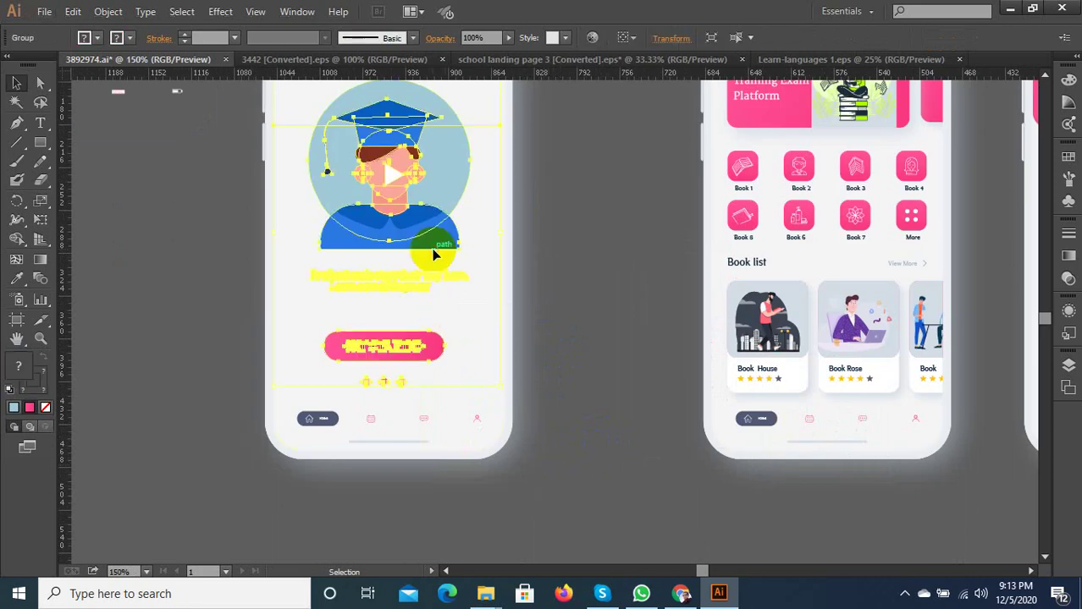
double_click(431, 252)
scroll(426, 227, "up", 1)
left_click(425, 241)
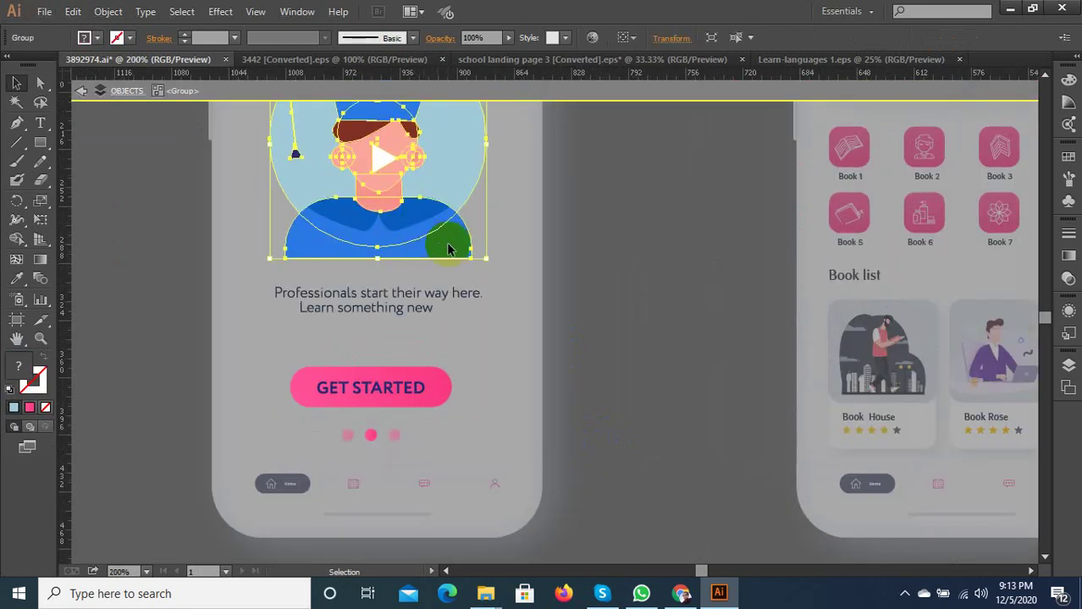
key("Escape")
scroll(457, 330, "down", 1)
double_click(452, 286)
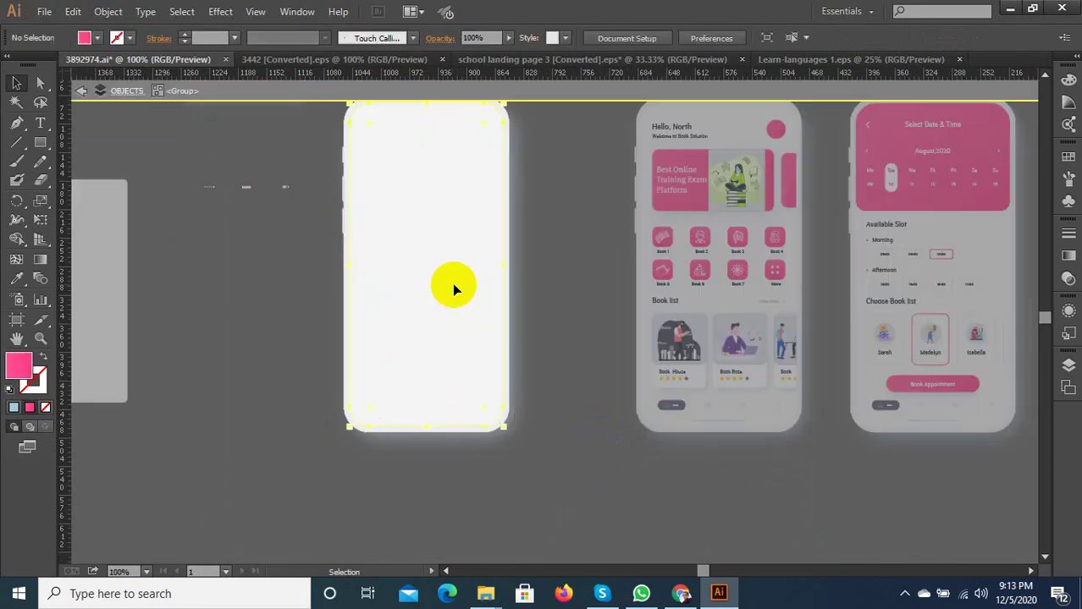
double_click(540, 261)
Isolate the graduate illustration and recolour the cap's flat top, cord and tassel with the header's pink gradient
double_click(425, 239)
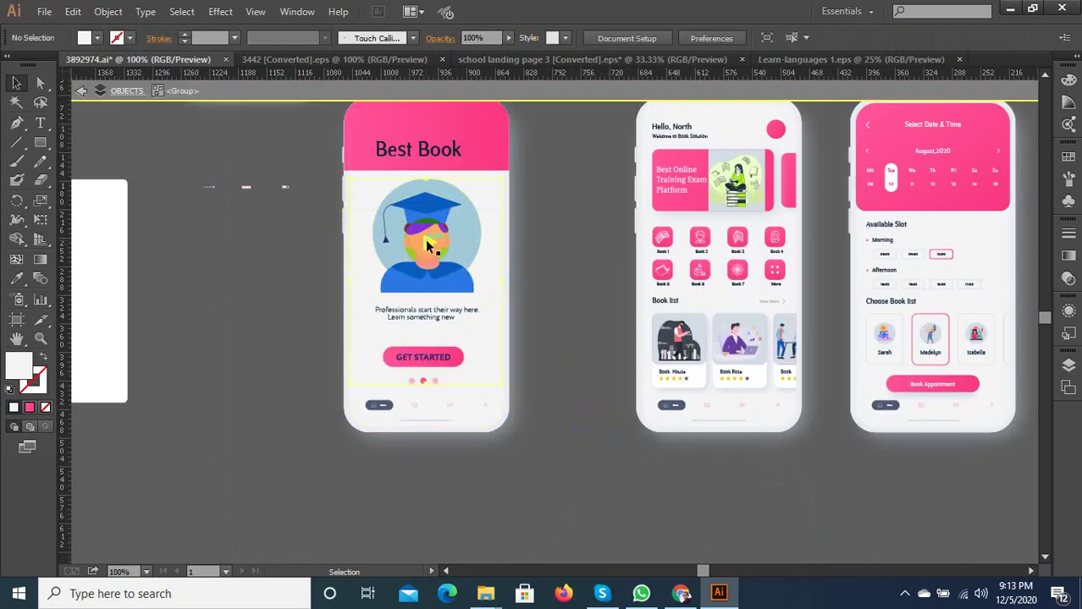
scroll(424, 211, "up", 1)
left_click(425, 212)
double_click(425, 212)
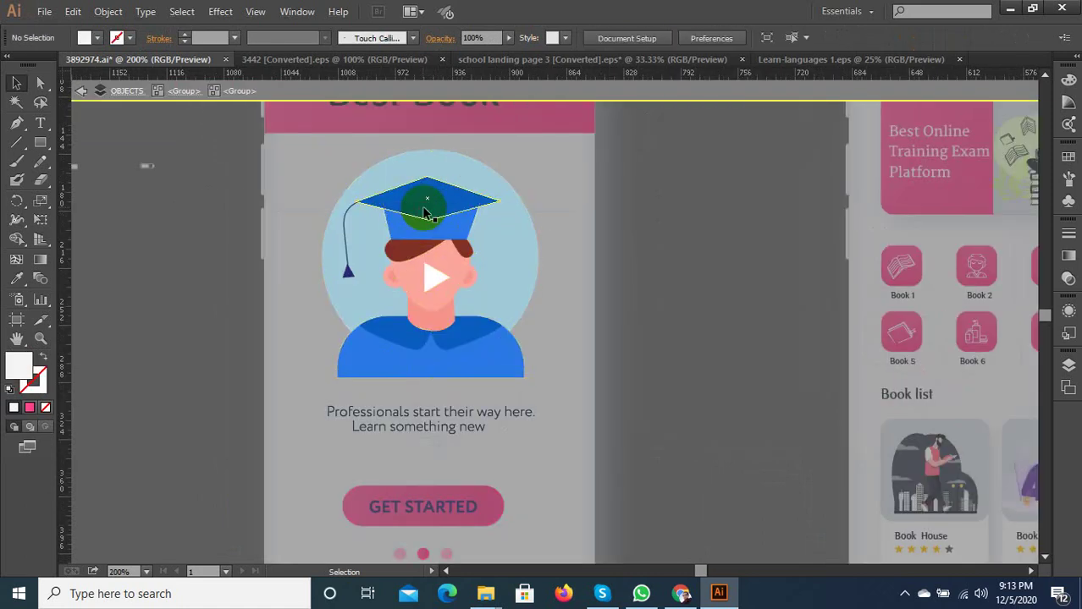
scroll(422, 205, "up", 1)
left_click(422, 206)
left_click(323, 240)
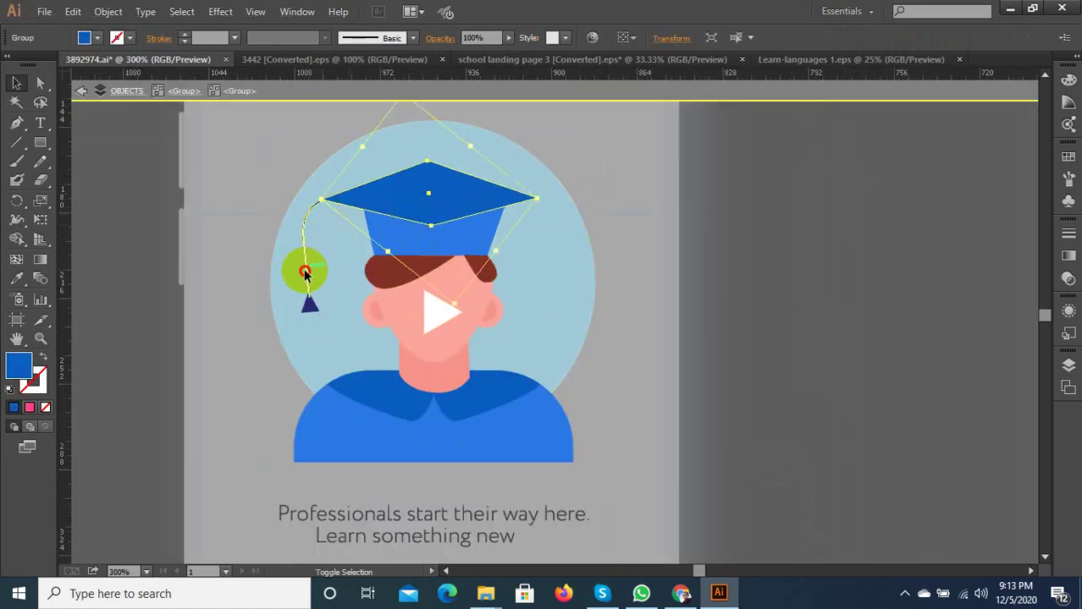
left_click(305, 271, "shift")
left_click(311, 304, "shift")
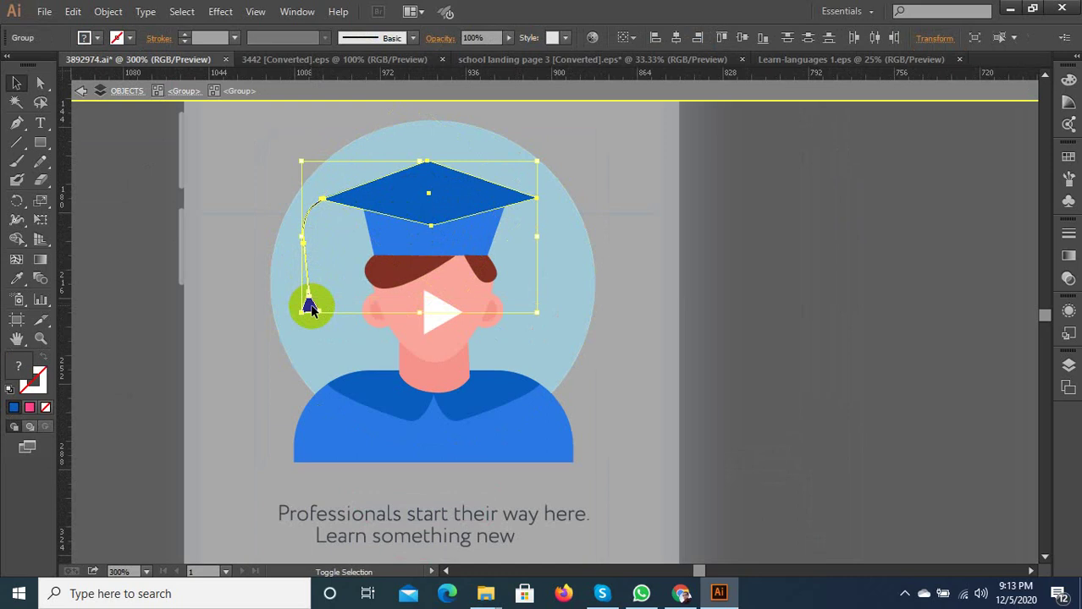
left_click(21, 285)
scroll(422, 473, "down", 1)
left_click(495, 212)
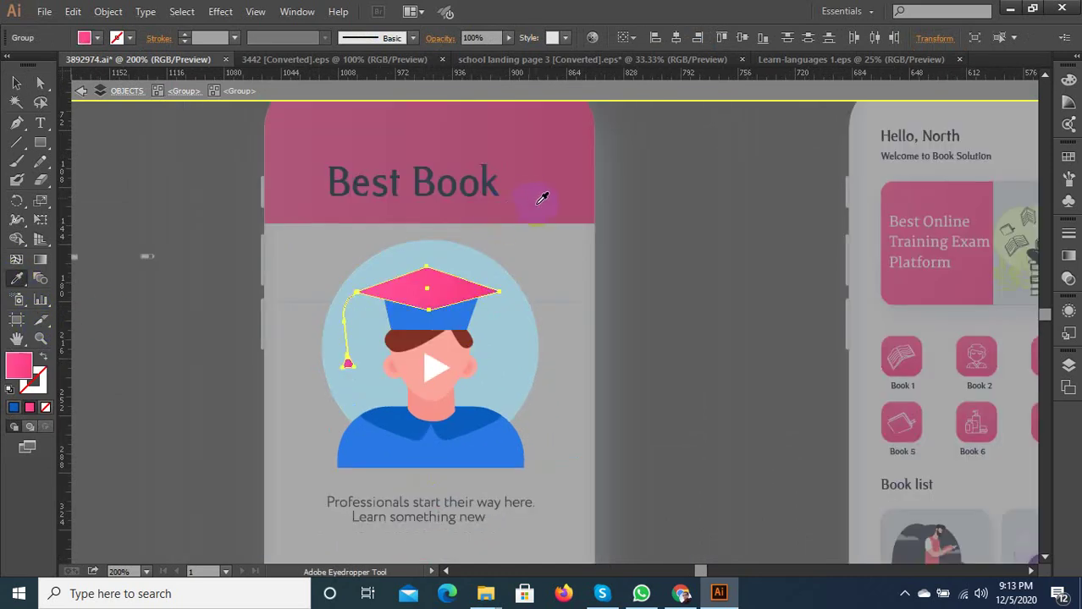
left_click(16, 82)
Recolour the blue lower part of the graduation cap with the header's pink gradient
scroll(372, 304, "up", 2)
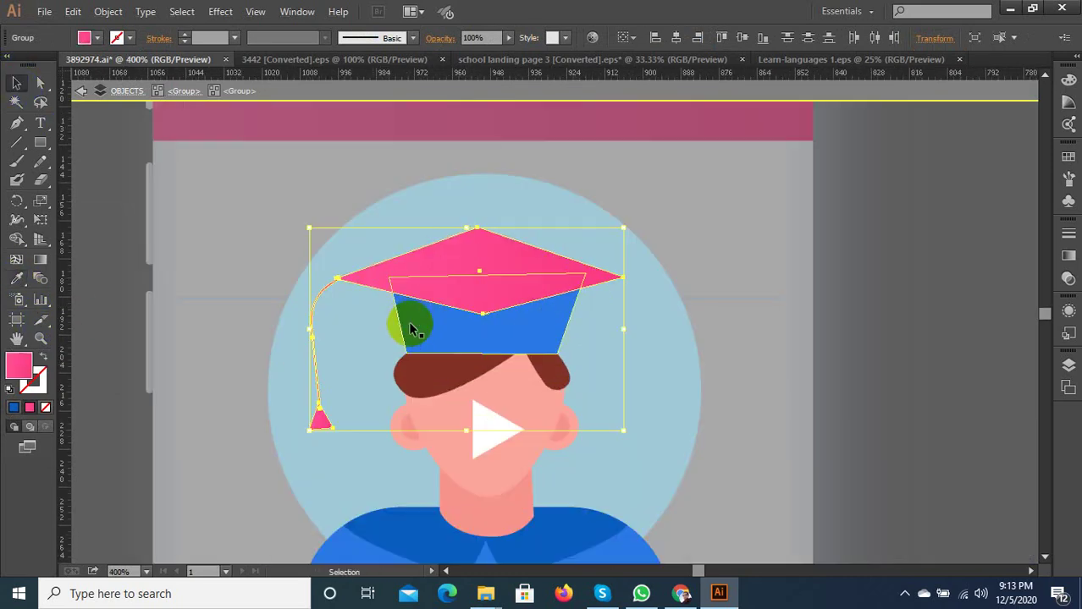
left_click(411, 329)
scroll(411, 322, "down", 1)
left_click(16, 278)
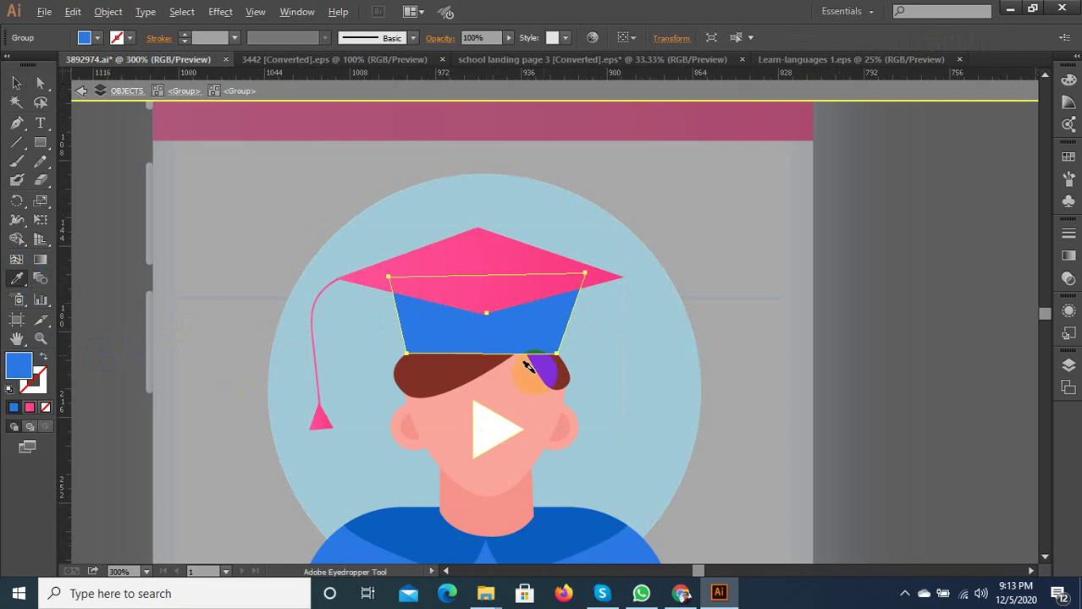
scroll(494, 438, "down", 1)
left_click(643, 205)
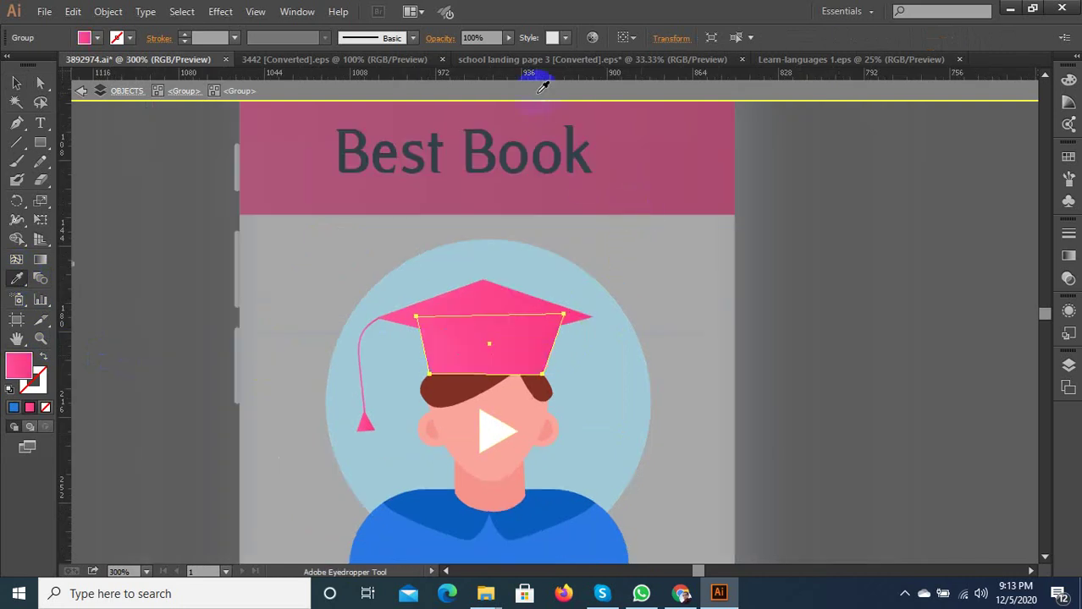
Set the opacity of the cap's lower part to 85% and exit isolation mode
left_click(508, 38)
left_click_drag(474, 56, 498, 59)
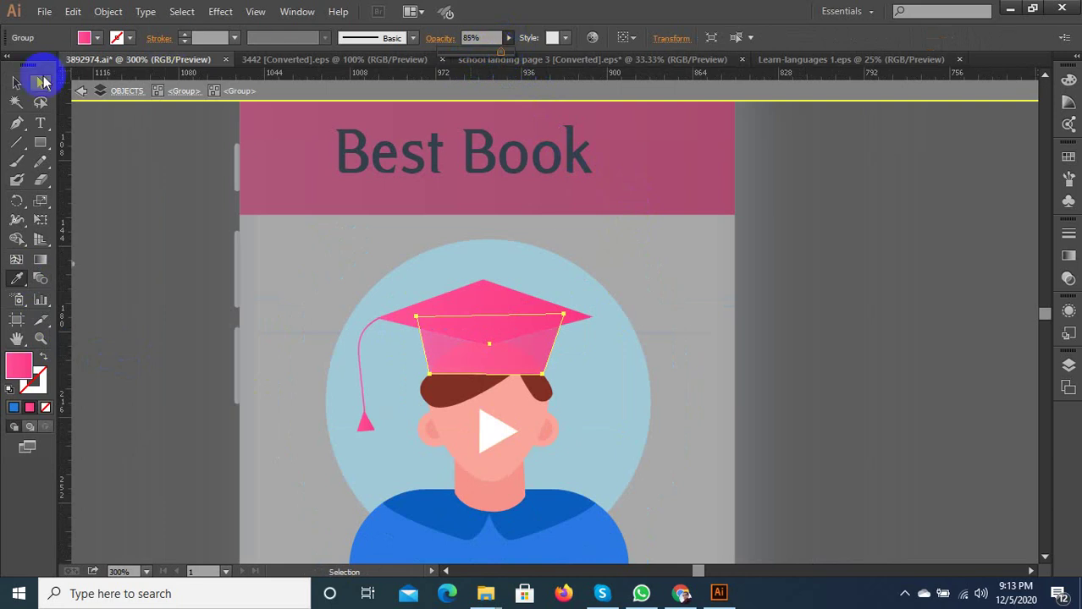
left_click(17, 84)
double_click(166, 162)
scroll(592, 282, "down", 2)
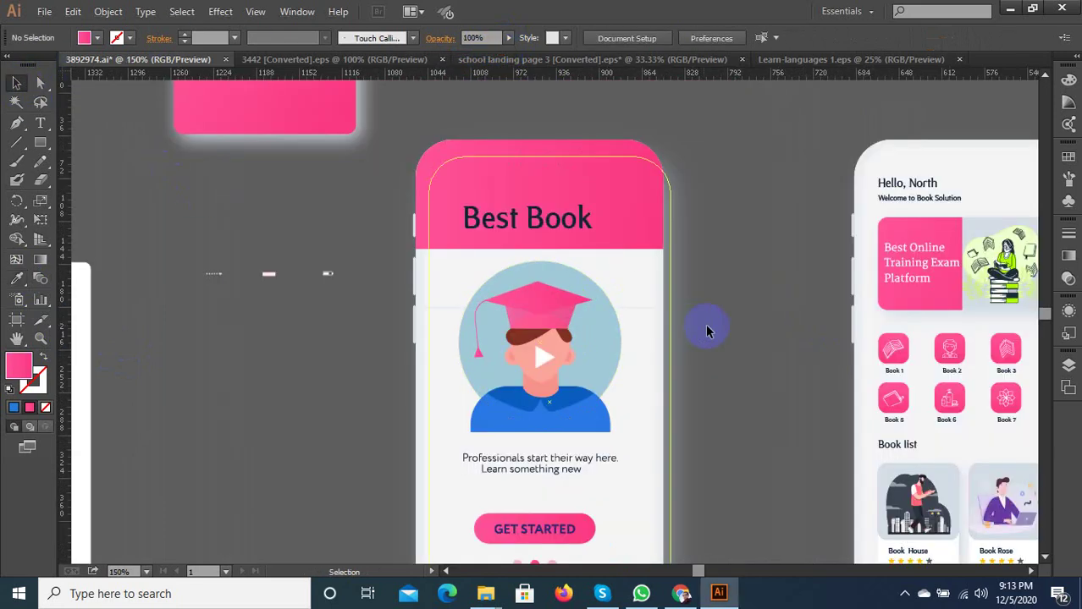
Isolate the graduate illustration's group on the "Best Book" screen so its individual shapes can be edited
key("ctrl+plus")
key("ctrl+plus")
double_click(570, 402)
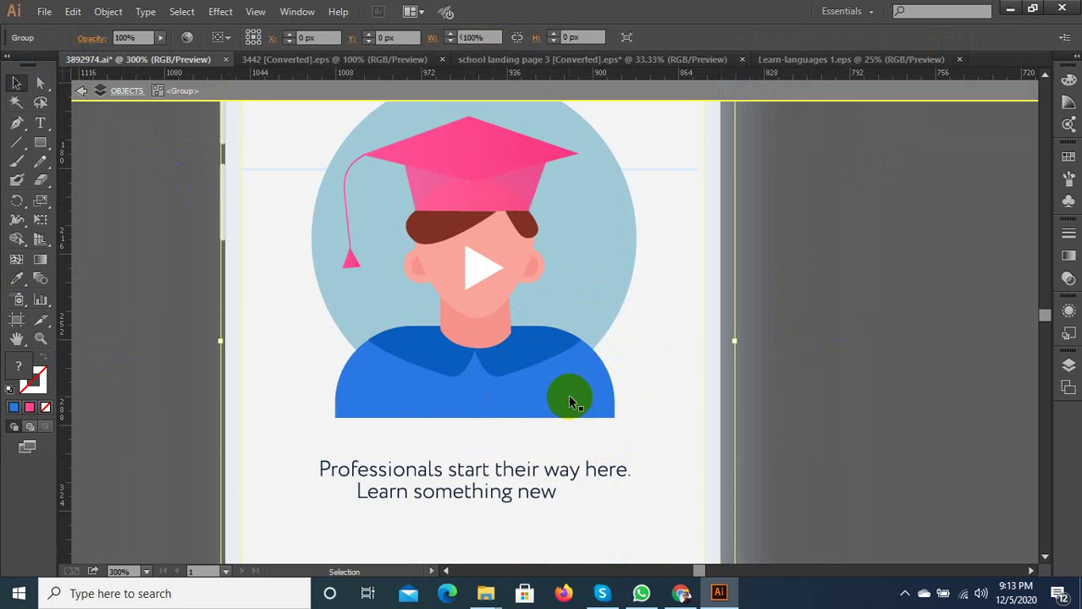
double_click(485, 291)
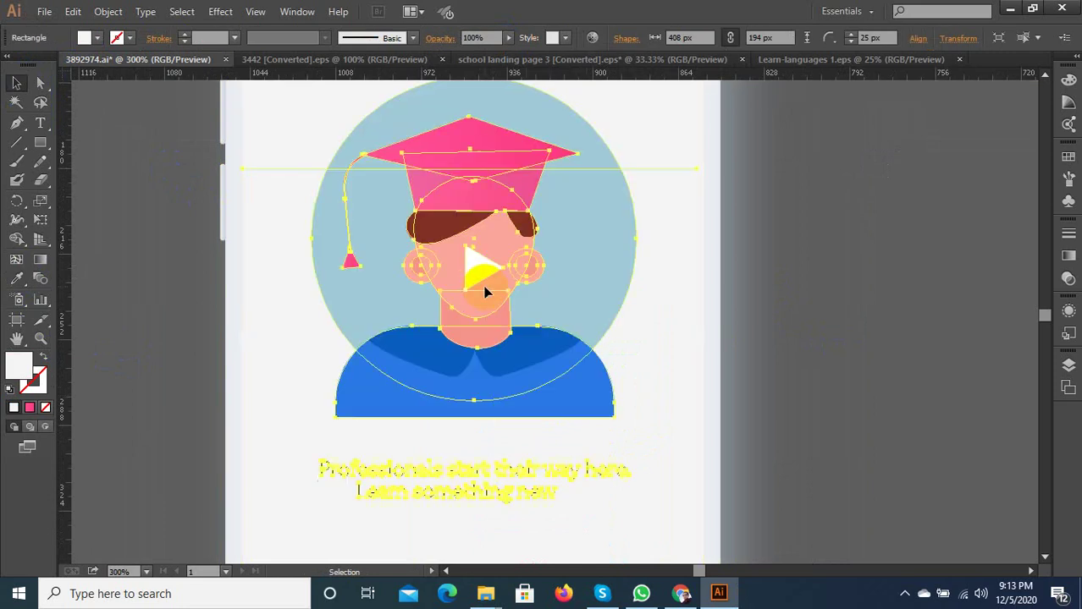
left_click(498, 384)
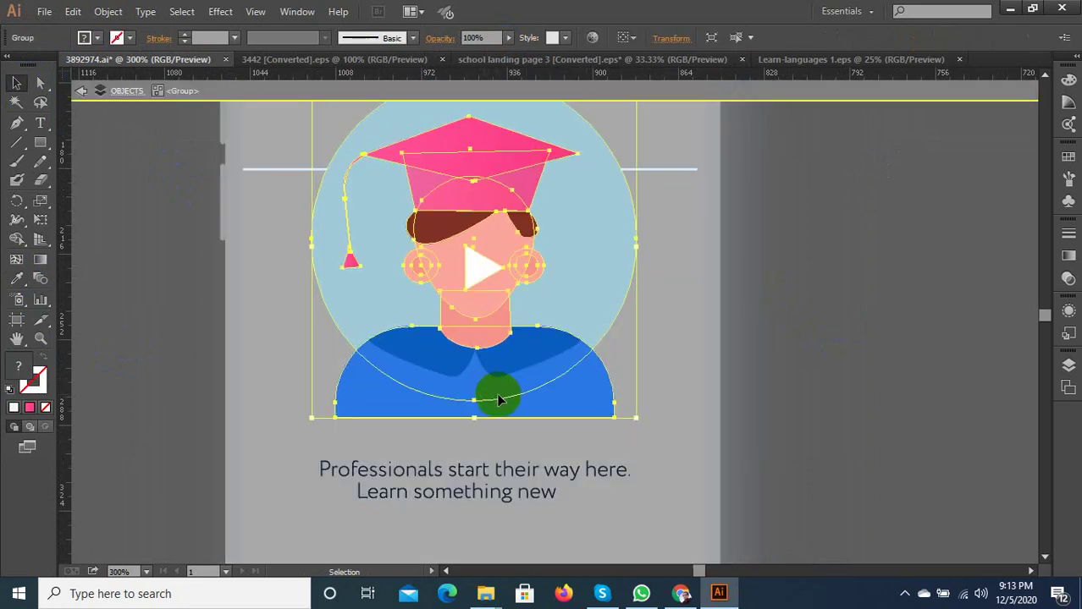
key("Escape")
left_click(520, 407)
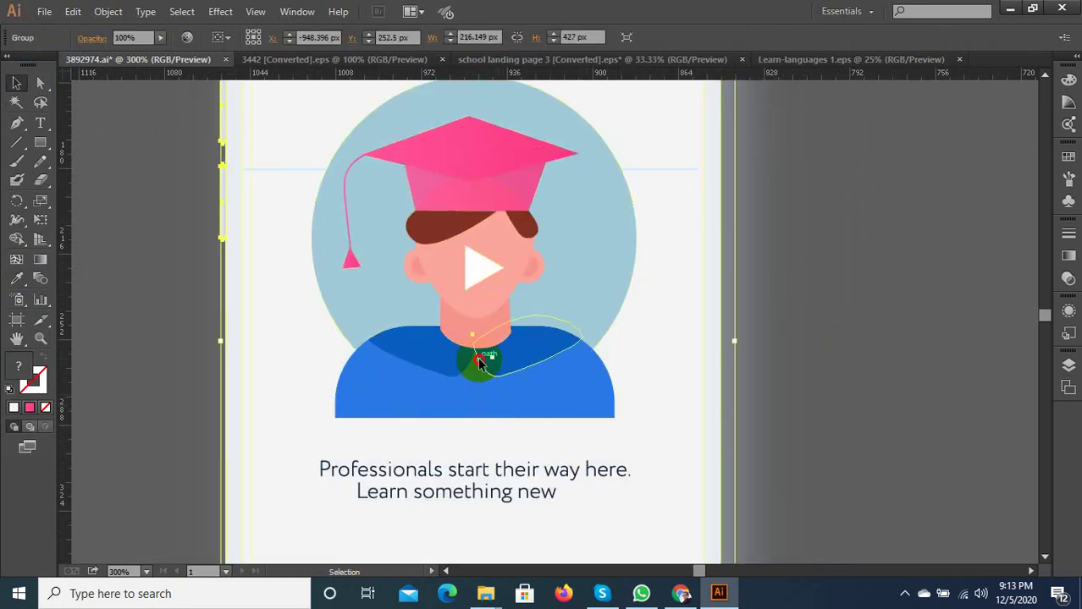
double_click(479, 363)
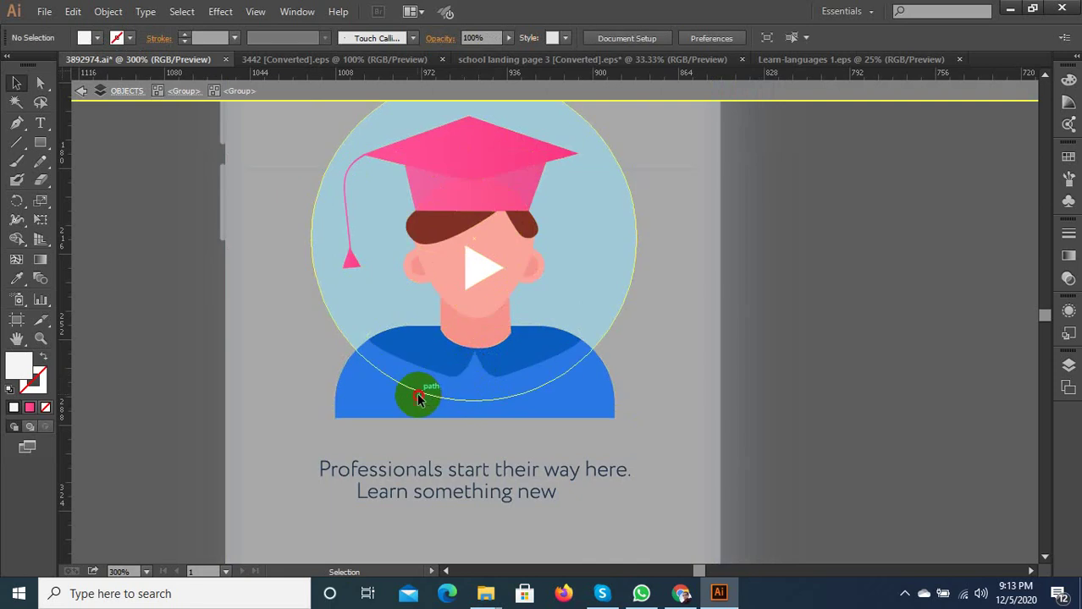
Recolour the graduate's blue shirt with the pink gradient of the "Best Book" header
left_click(419, 398)
left_click(383, 408)
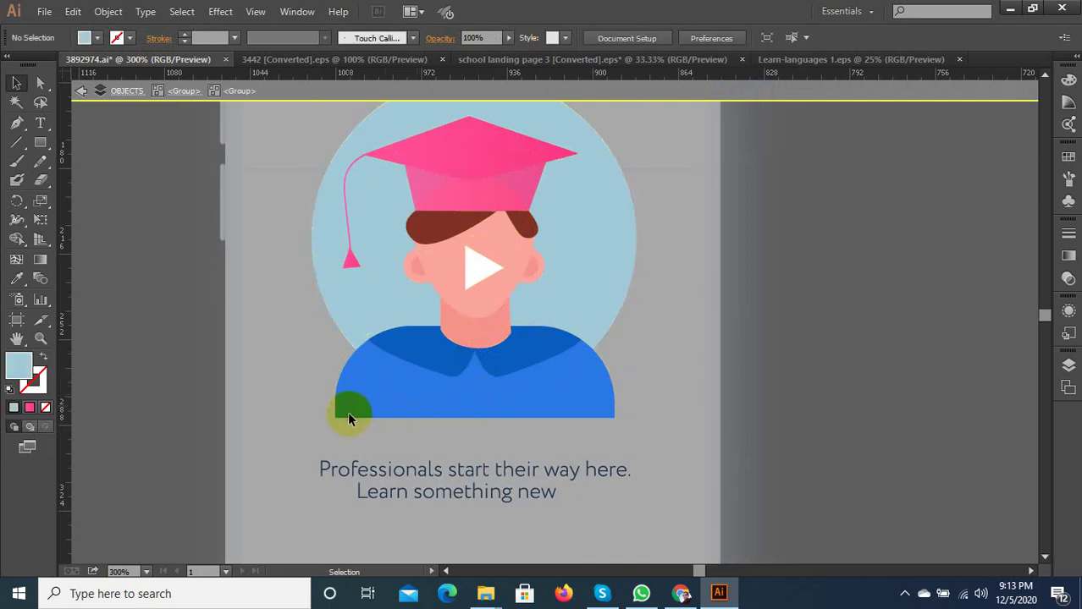
left_click(348, 416)
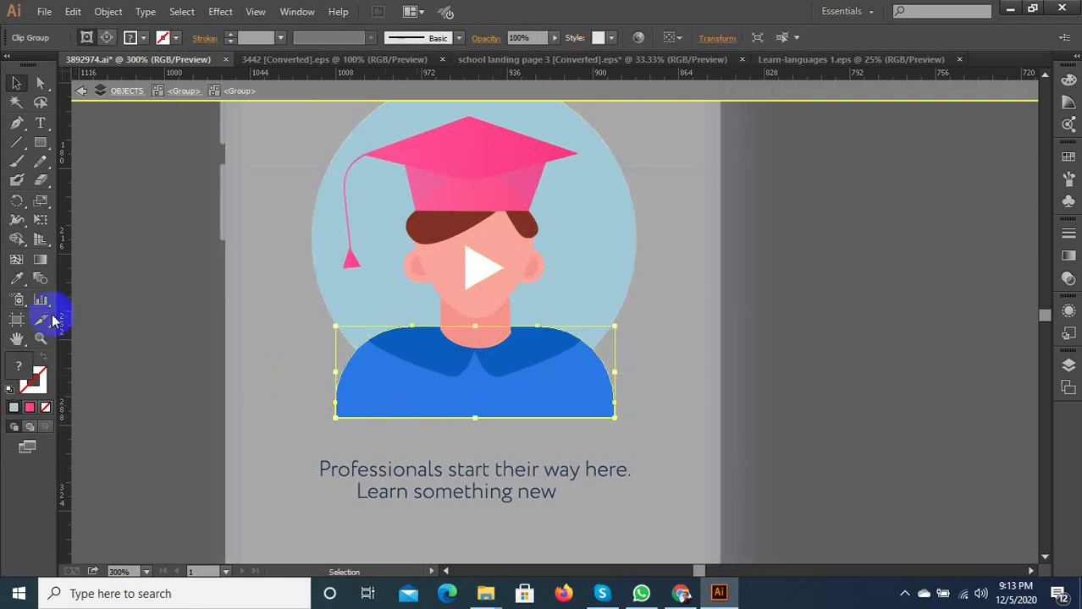
left_click(16, 282)
key("ctrl+minus")
key("ctrl+minus")
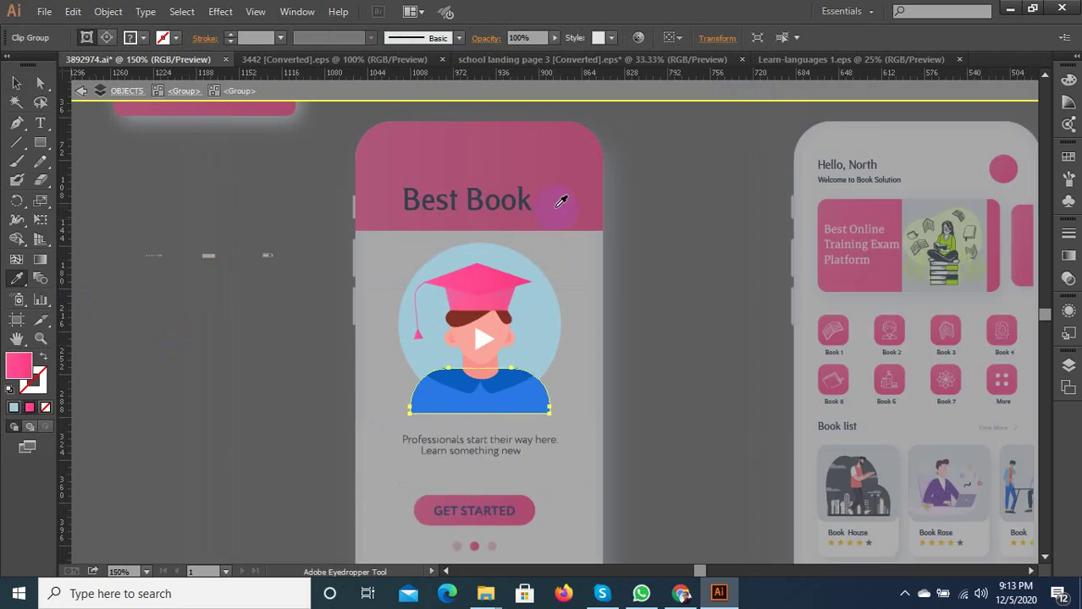
left_click(561, 201)
key("ctrl+plus")
key("ctrl+plus")
left_click(16, 82)
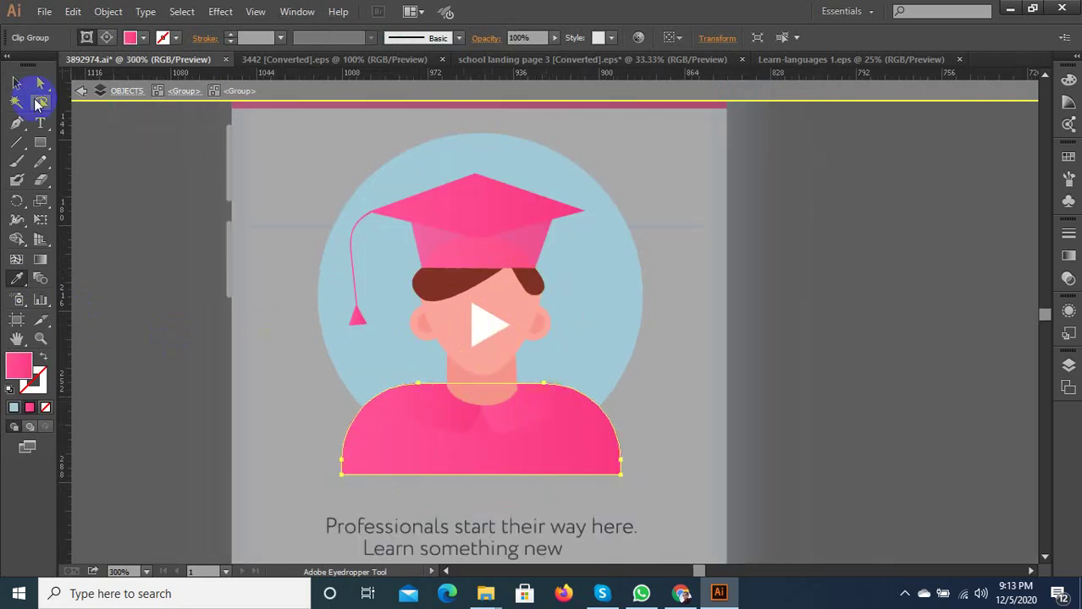
Inspect the shirt's collar area up close, clear the selection and exit isolation mode
key("ctrl+plus")
key("ctrl+plus")
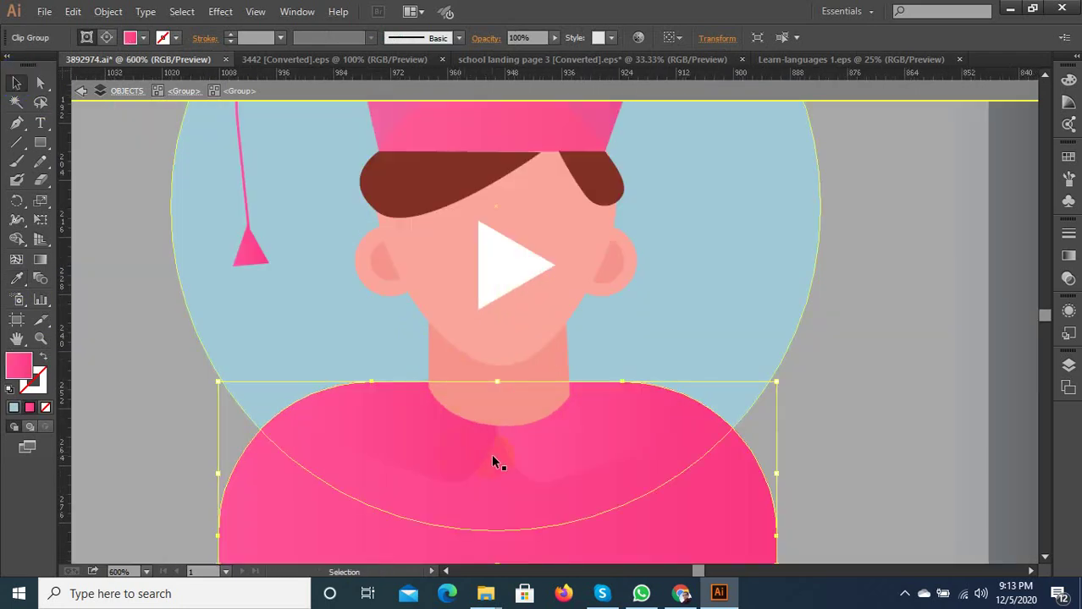
left_click(526, 412)
key("ctrl+minus")
key("ctrl+minus")
key("ctrl+minus")
left_click(863, 396)
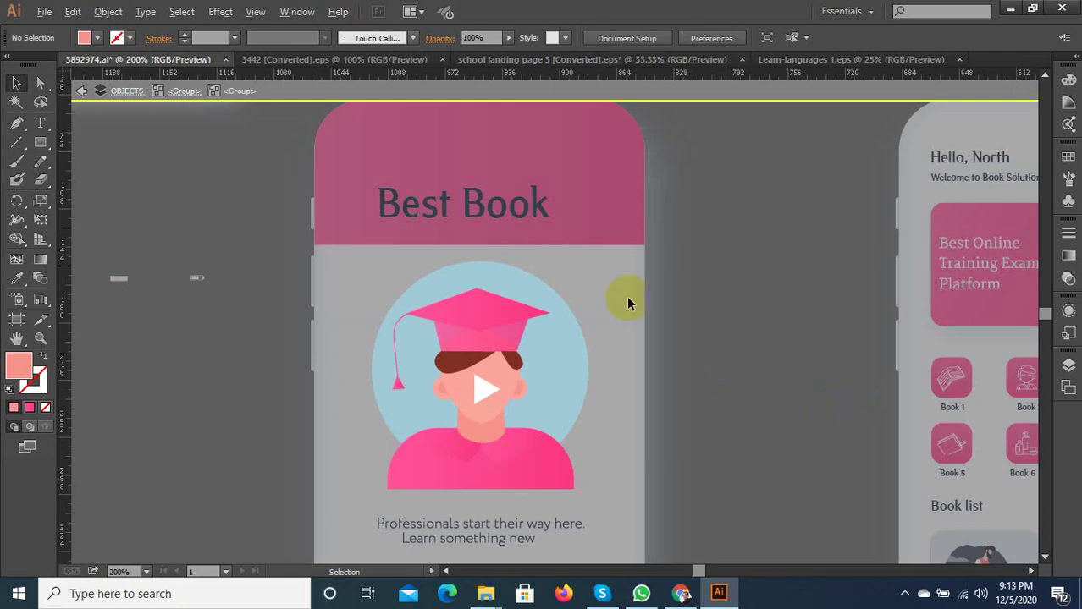
key("ctrl+minus")
key("Escape")
scroll(663, 479, "up", 1)
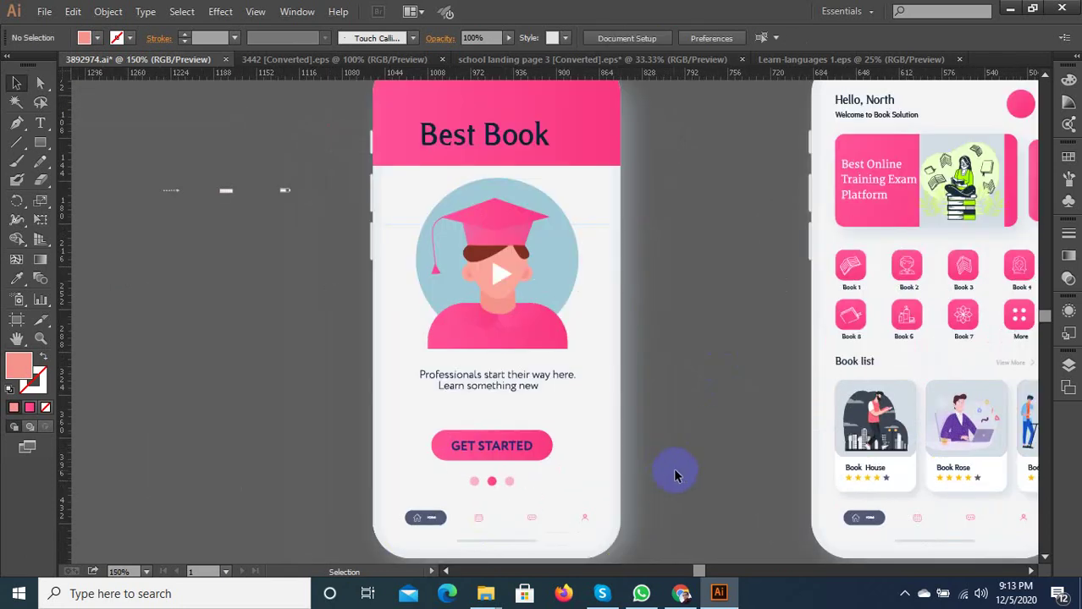
Recolour the light blue circle behind the graduate with the pale grey-blue background of the home screen's banner illustration
left_click(570, 303)
double_click(564, 300)
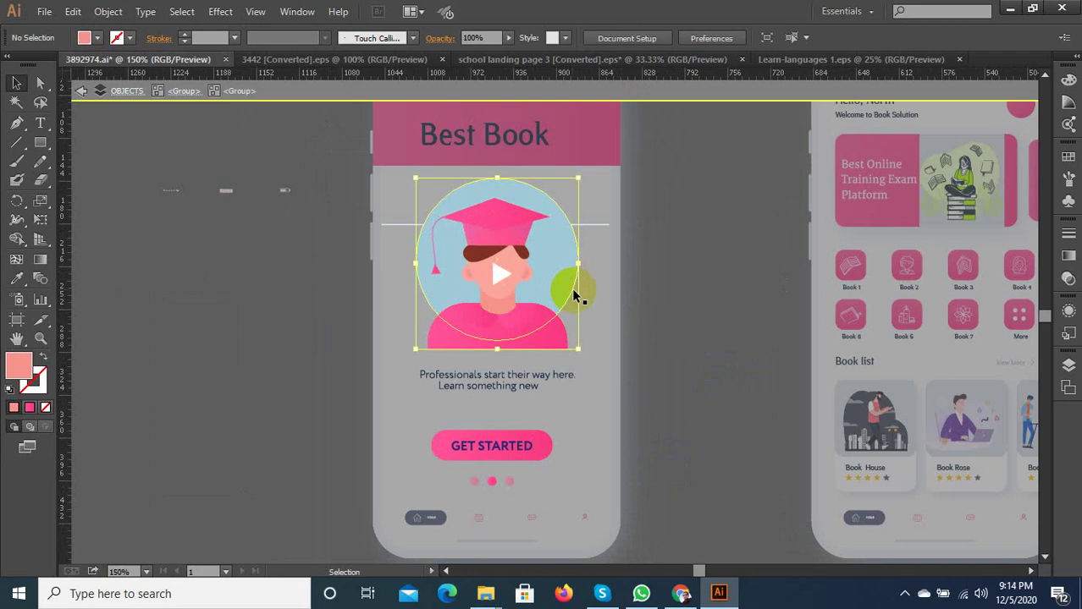
double_click(567, 283)
left_click(18, 282)
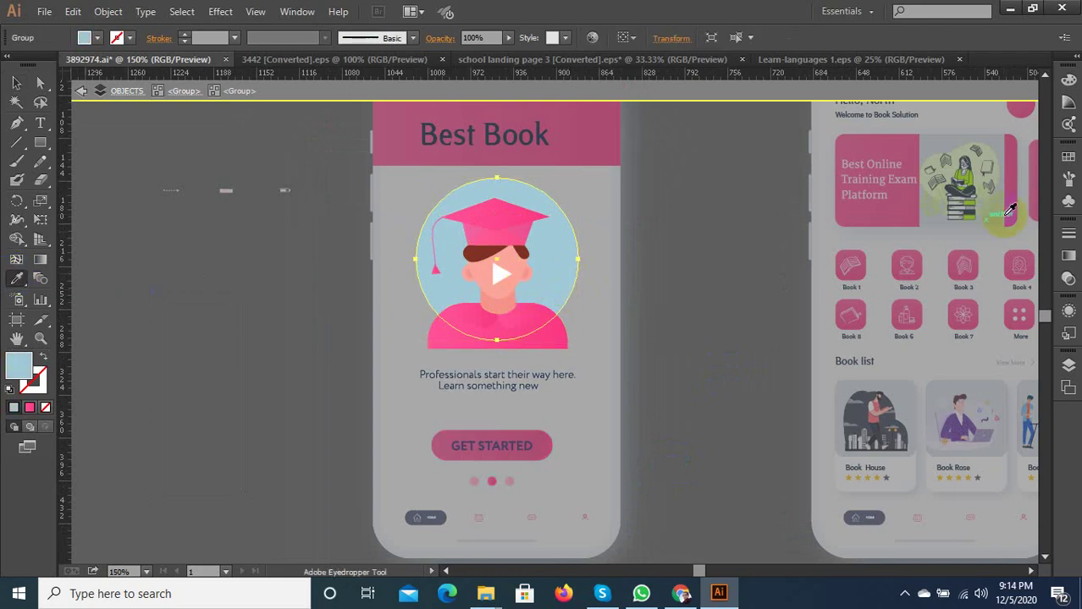
left_click(954, 139)
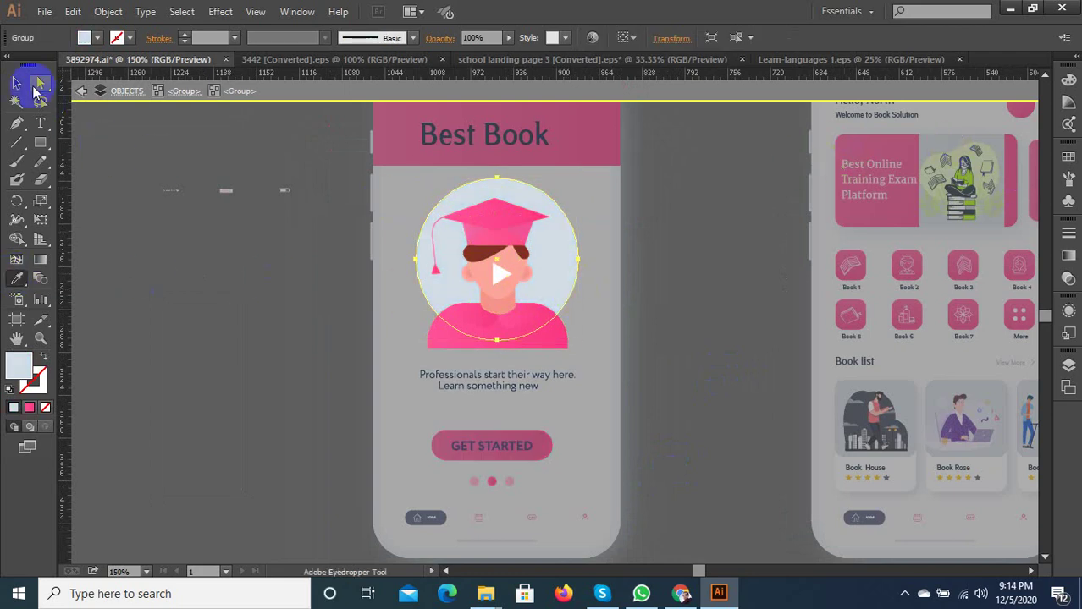
left_click(16, 83)
double_click(271, 302)
Group all elements of the "Best Book" phone screen into one object
scroll(271, 346, "down", 2)
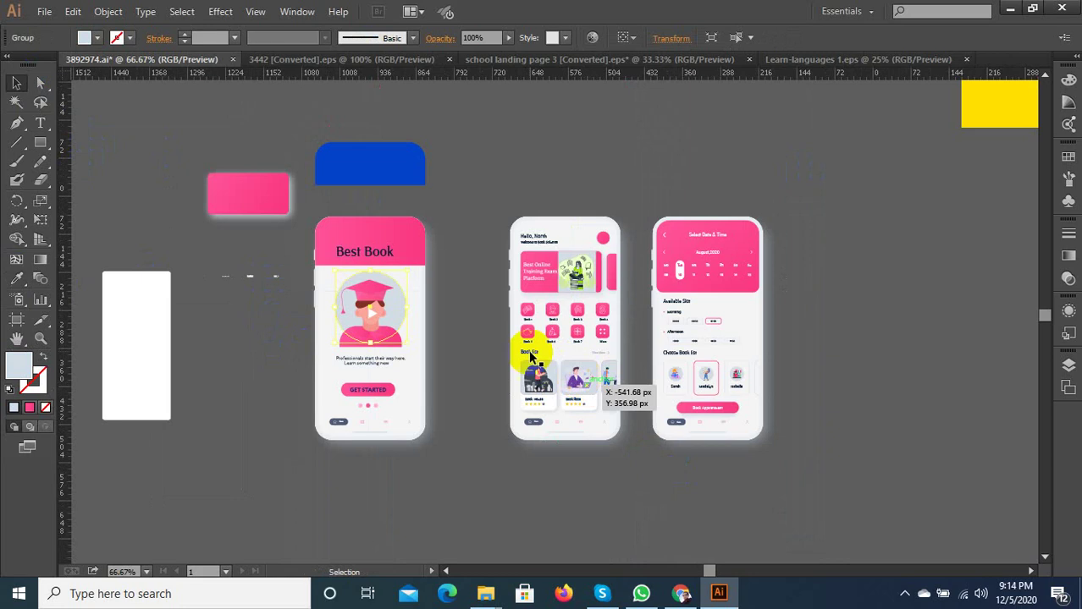
left_click(455, 392)
left_click_drag(437, 464, 314, 211)
right_click(367, 269)
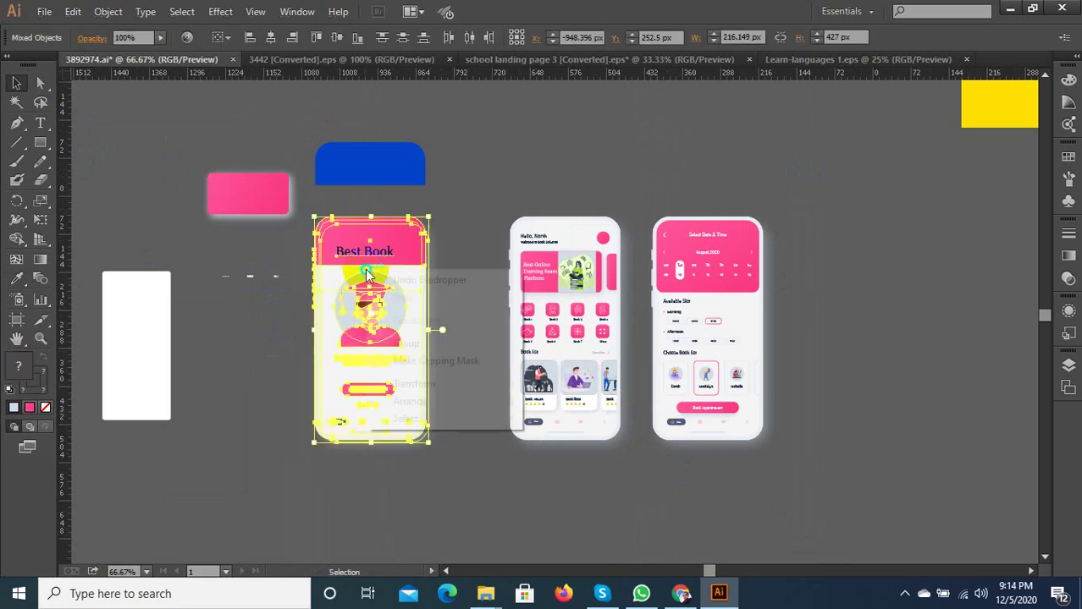
left_click(407, 344)
left_click(478, 326)
Move the three phone screens together onto the artboard with the pink and teal background
scroll(510, 252, "down", 2)
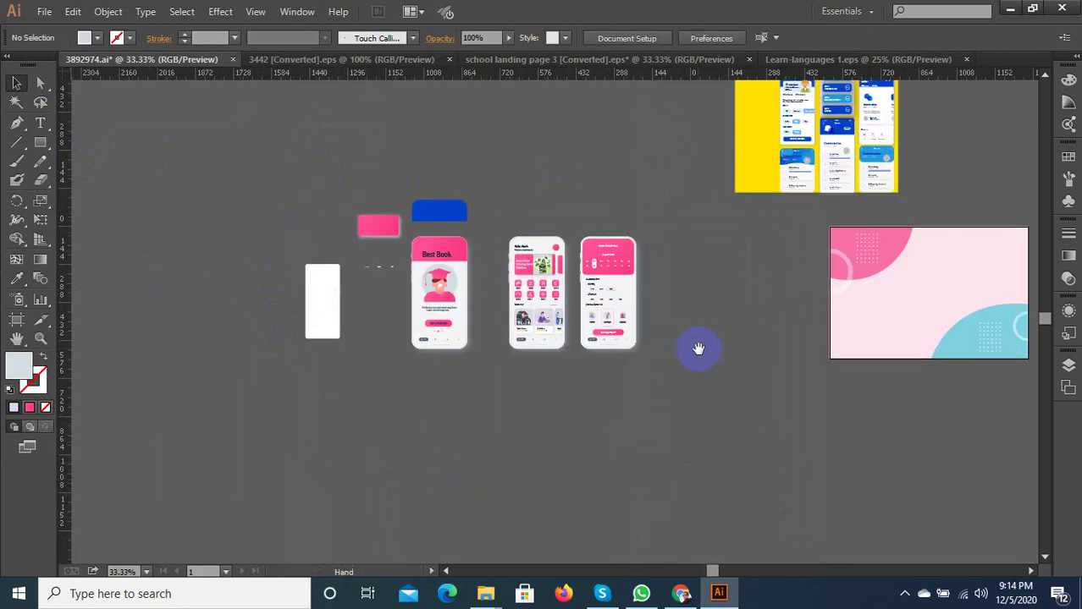
left_click_drag(697, 348, 568, 374)
left_click_drag(297, 273, 298, 275)
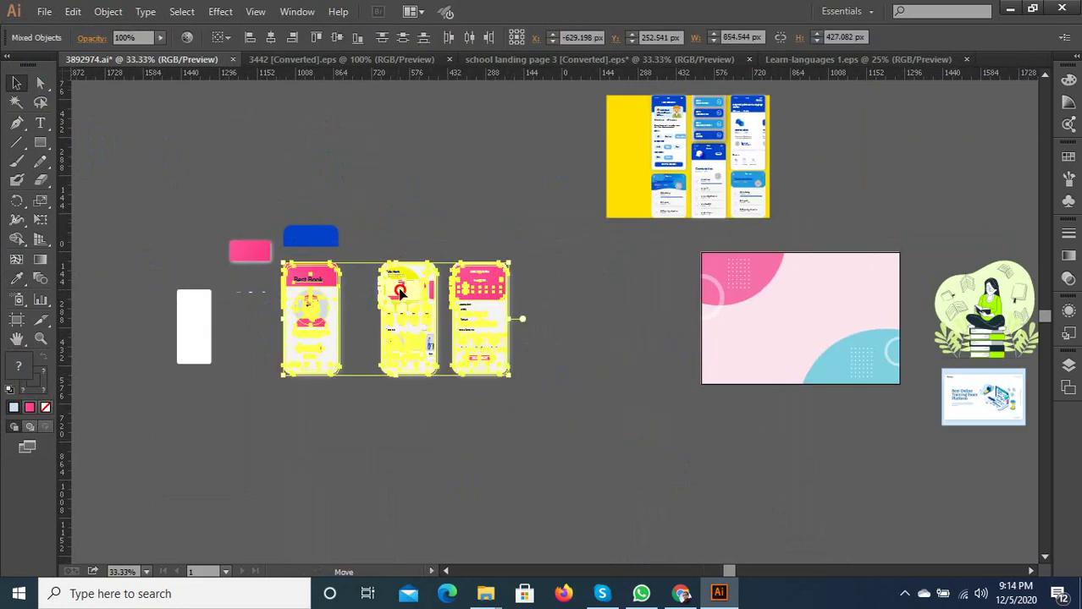
left_click_drag(404, 288, 784, 286)
left_click_drag(640, 396, 472, 405)
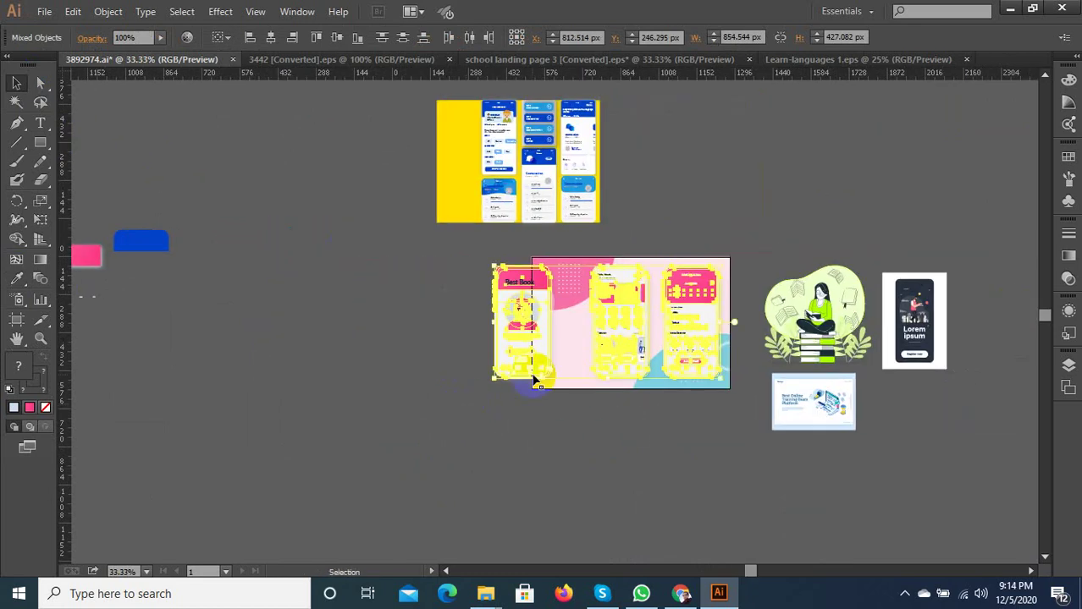
scroll(592, 324, "up", 3)
left_click(306, 242)
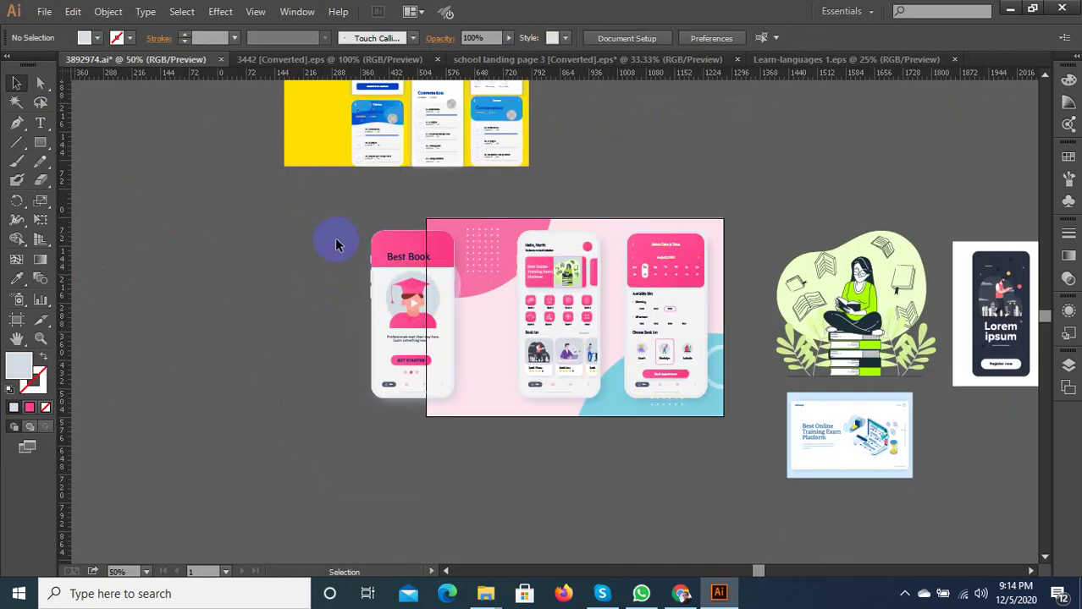
Move the "Best Book" screen right by about 110 px, closer to the home screen
left_click_drag(331, 212, 394, 414)
left_click(475, 271)
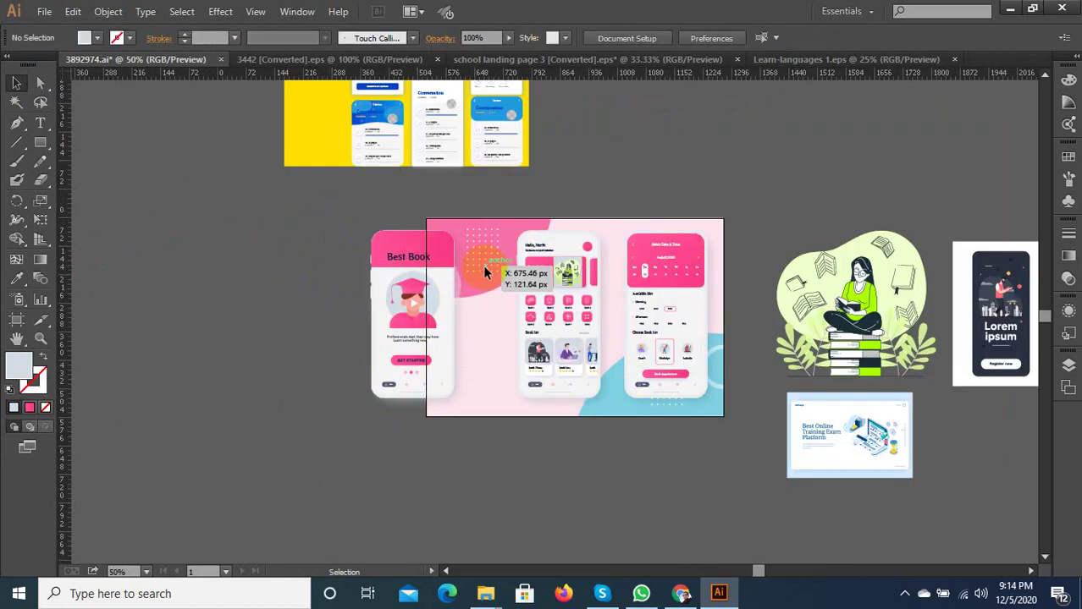
left_click(414, 293)
left_click_drag(414, 294, 460, 294)
key("ctrl+1")
key("ctrl+minus")
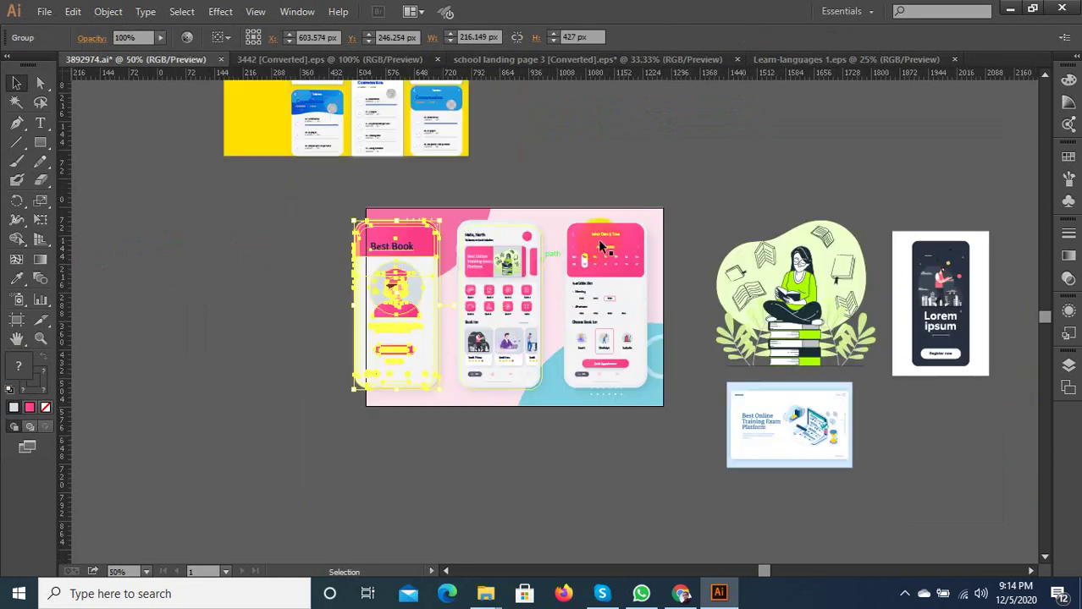
Shift all three phone screens right together so the "Best Book" screen sits inside the artboard
left_click(480, 271, "shift")
left_click_drag(480, 270, 506, 265)
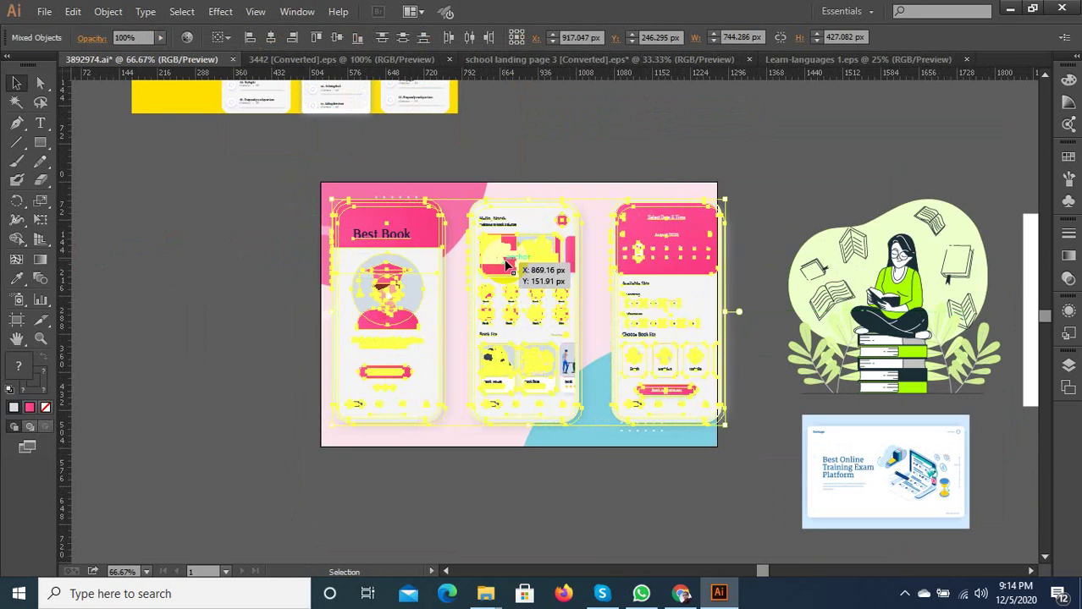
left_click(555, 162)
Nudge the home screen slightly left, closer to the "Best Book" screen
left_click(476, 377)
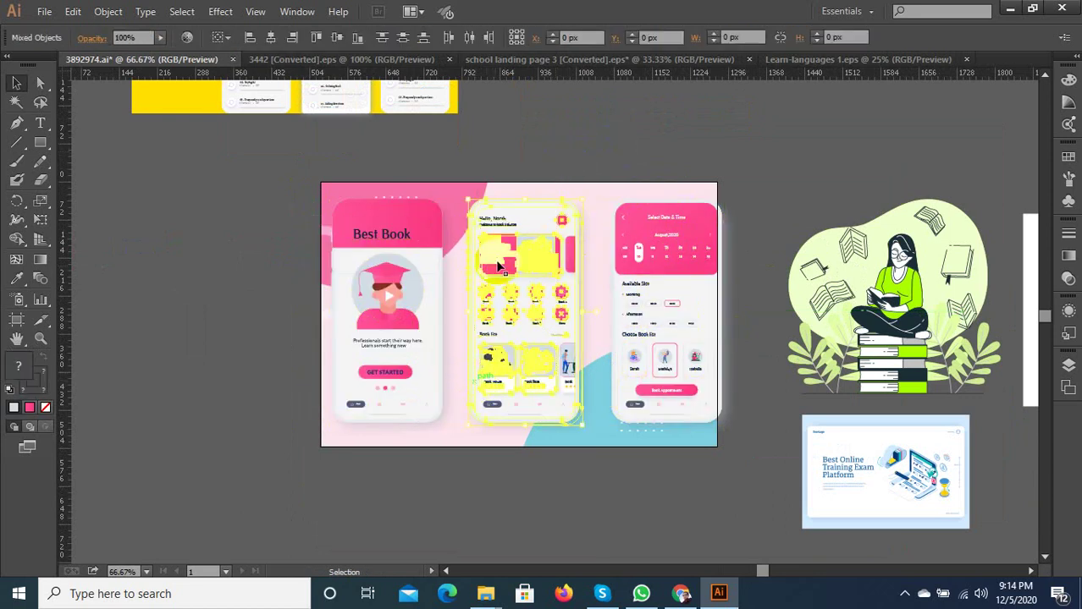
scroll(499, 238, "up", 3)
left_click_drag(528, 217, 496, 223)
scroll(492, 271, "down", 3)
Move the "Select Date & Time" screen left by about 33 px so it fits inside the artboard
left_click(606, 272)
scroll(603, 269, "up", 2)
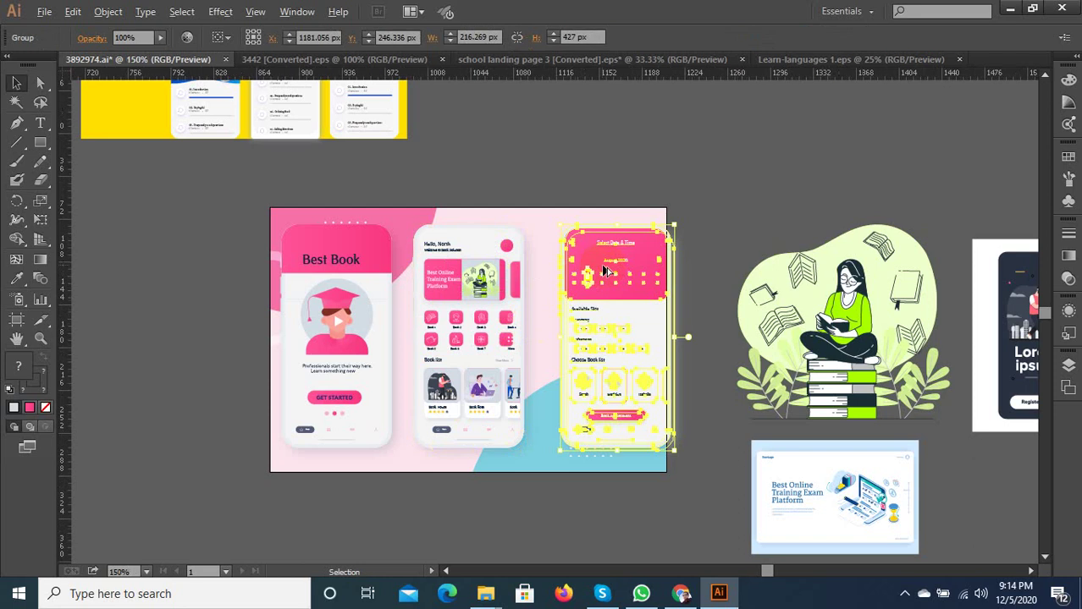
left_click_drag(591, 269, 550, 283)
scroll(556, 292, "down", 4)
scroll(555, 292, "up", 4)
scroll(550, 282, "down", 3)
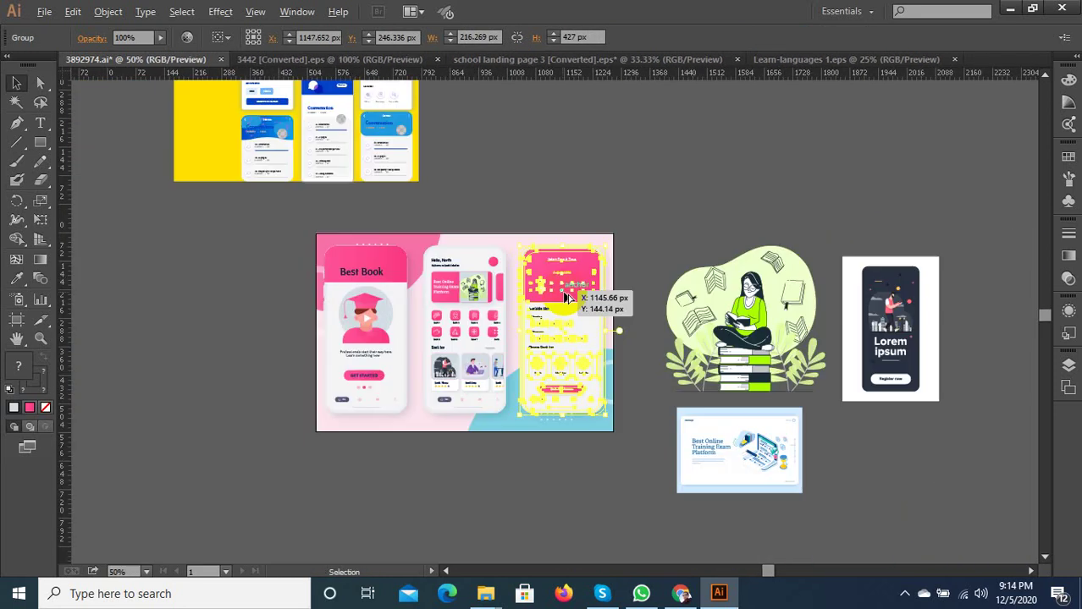
Try to scale down the three separate phone screens together and check the result up close
left_click_drag(627, 212, 331, 333)
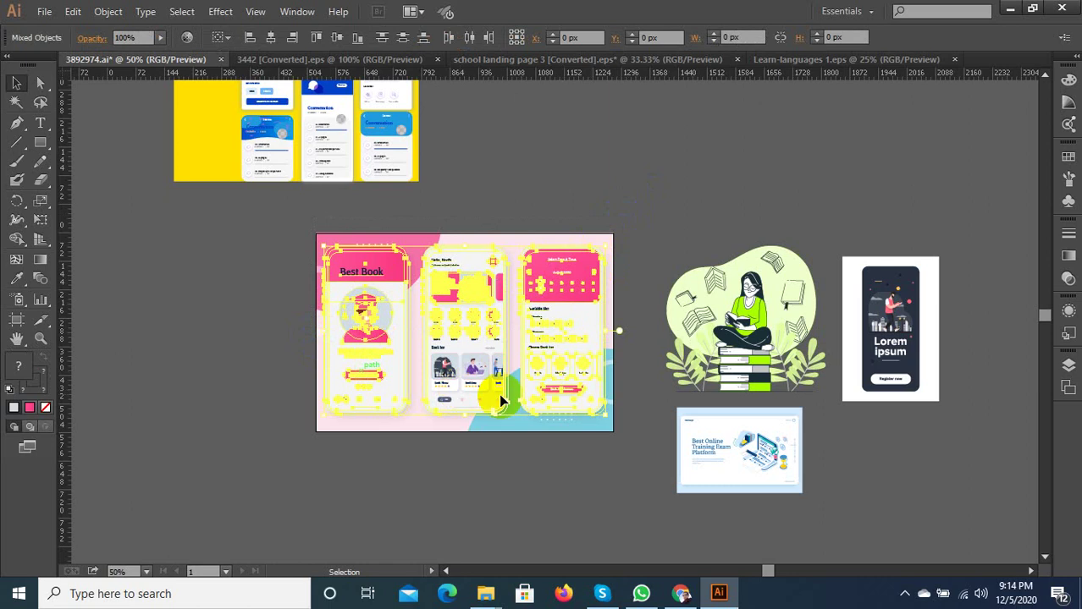
left_click_drag(602, 416, 566, 499)
left_click(566, 499)
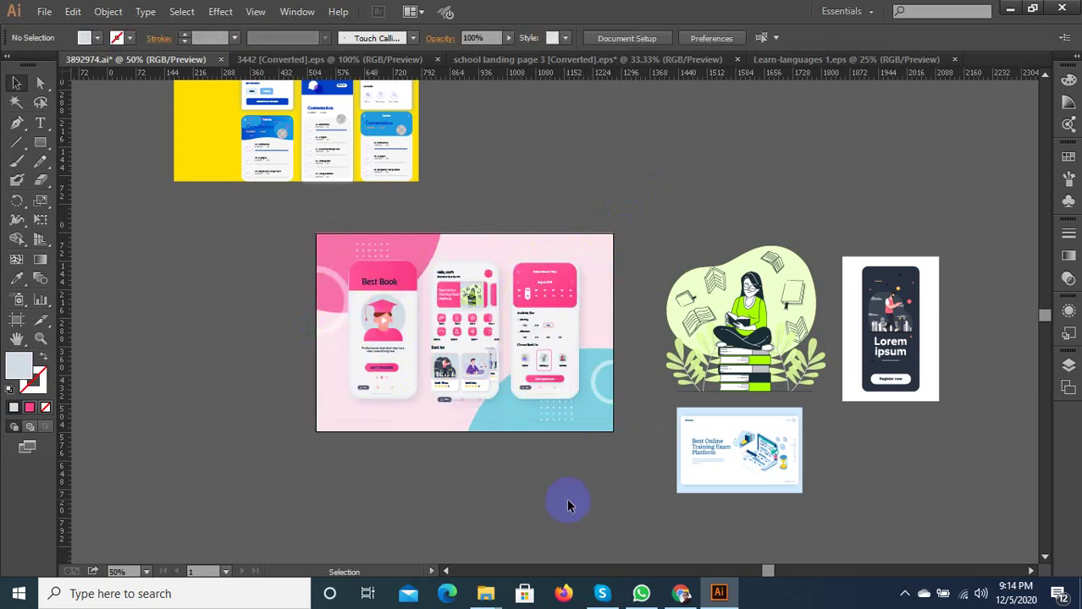
scroll(464, 400, "up", 3)
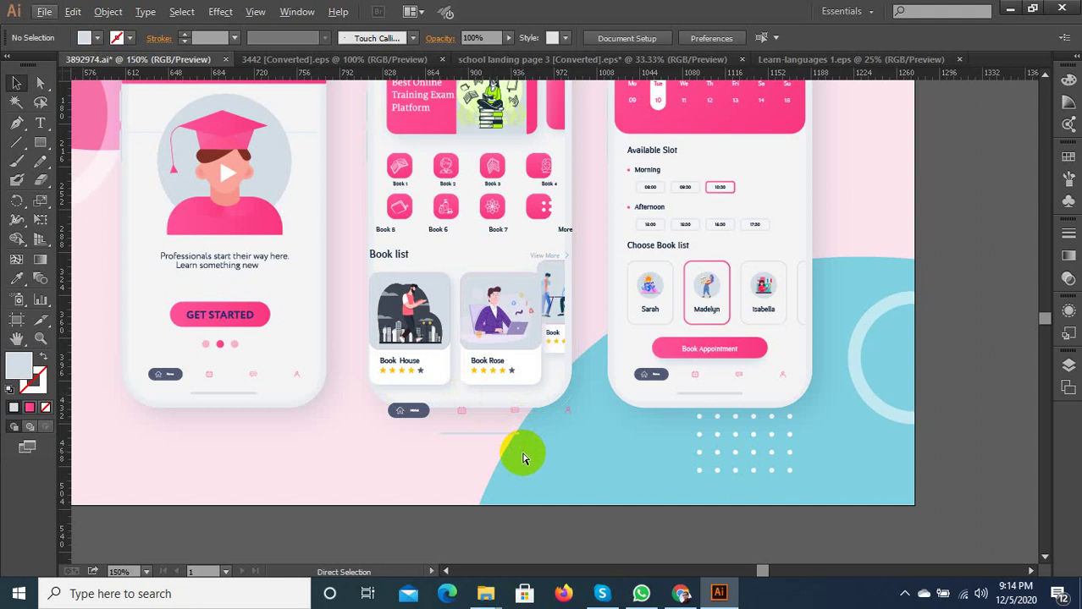
scroll(523, 456, "down", 2)
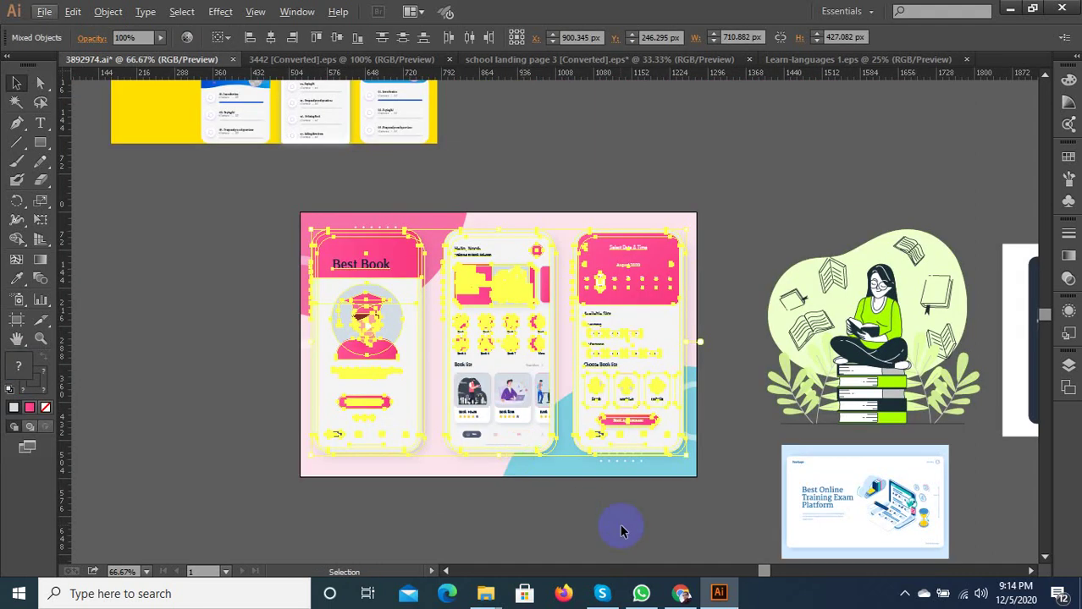
Group the three phone screens and scale the group down, leaving margins around it on the artboard
left_click_drag(711, 529, 310, 230)
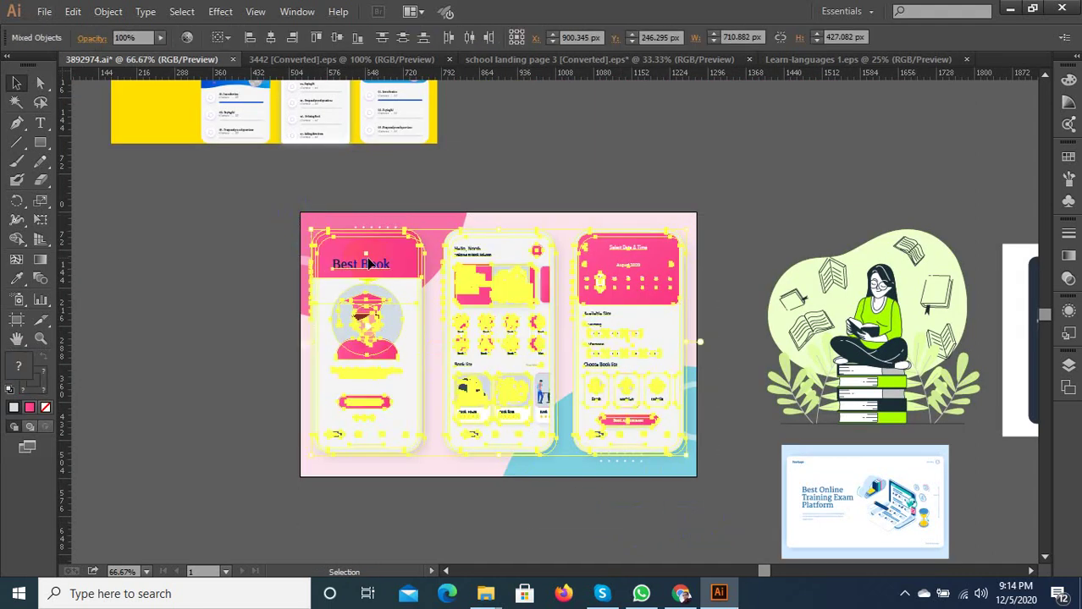
right_click(407, 287)
left_click(437, 318)
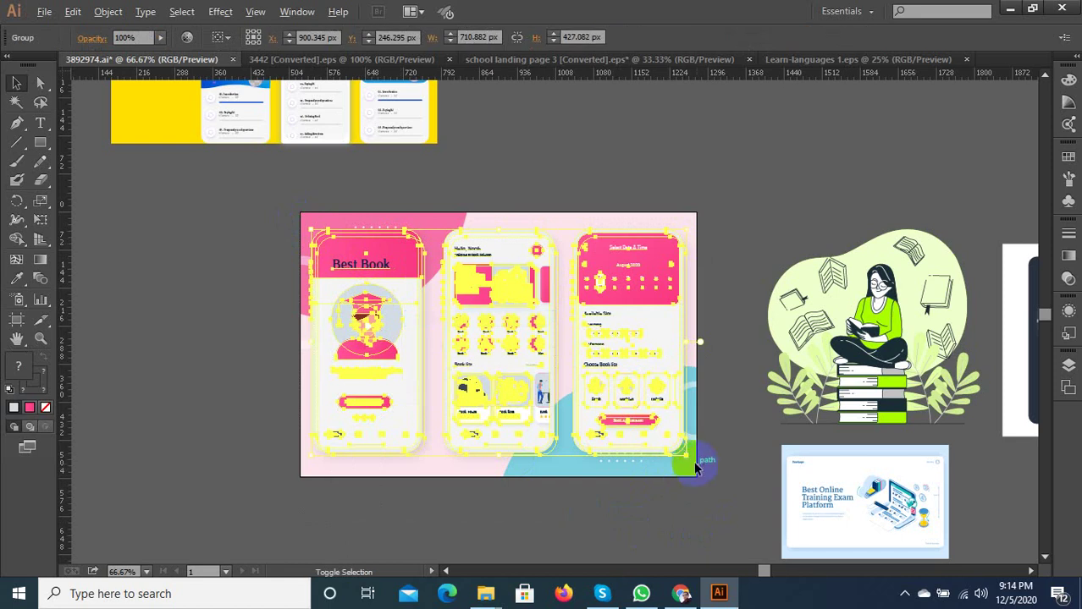
left_click_drag(686, 457, 509, 517)
left_click(509, 517)
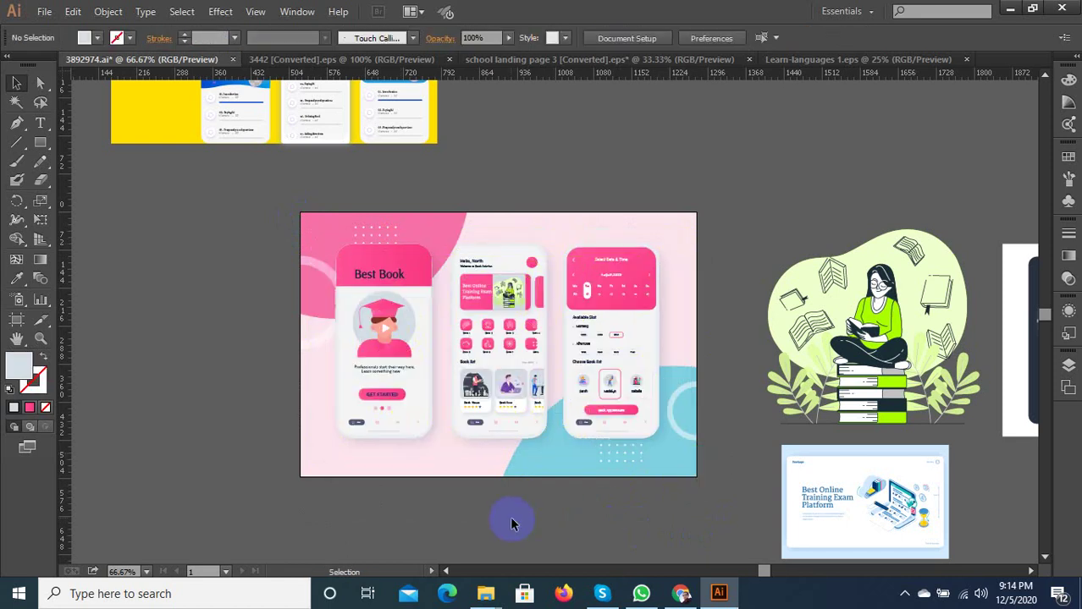
scroll(577, 393, "up", 2)
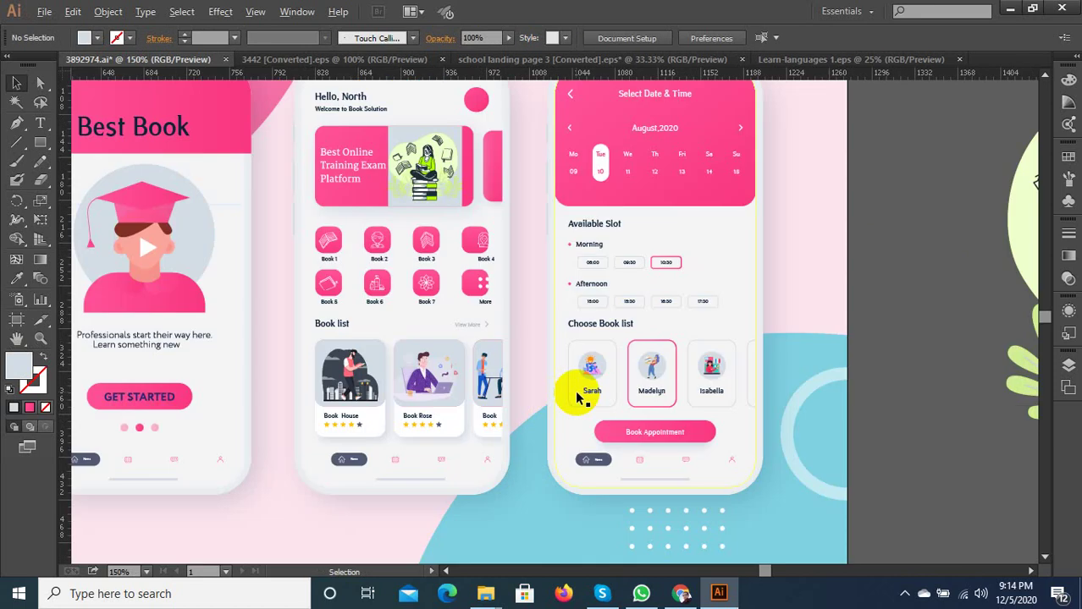
Try to ungroup the grouped phone screens on the artboard
scroll(588, 392, "down", 2)
scroll(479, 391, "down", 2)
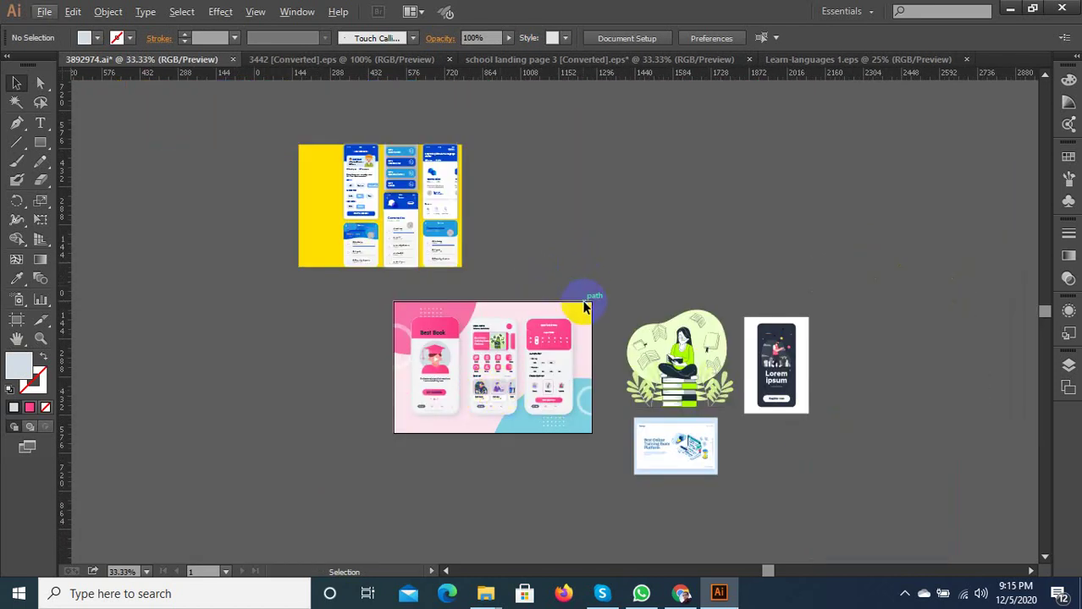
left_click_drag(364, 445, 364, 445)
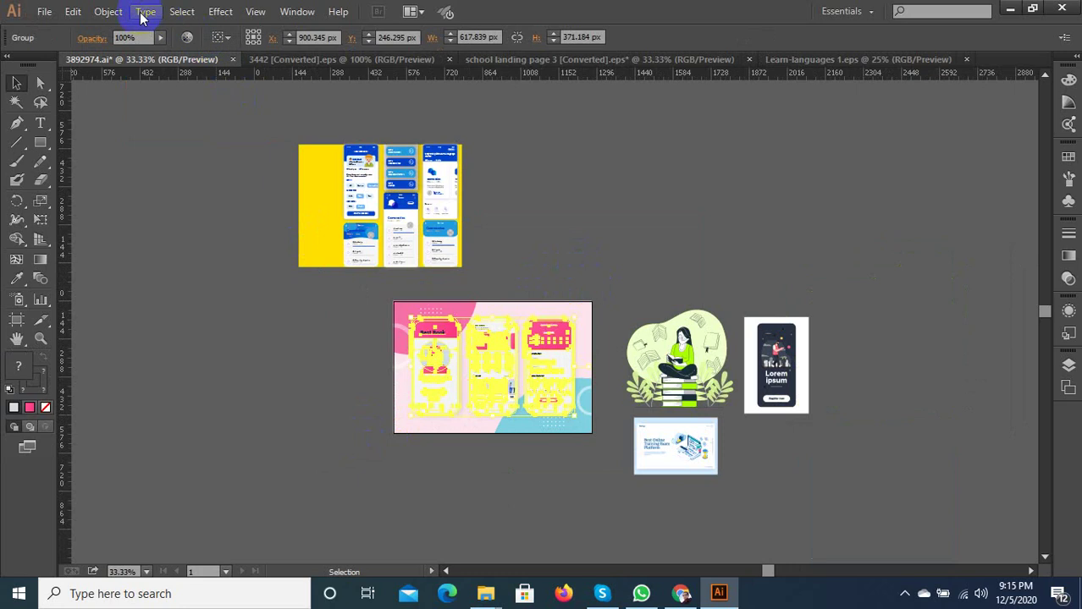
left_click(108, 12)
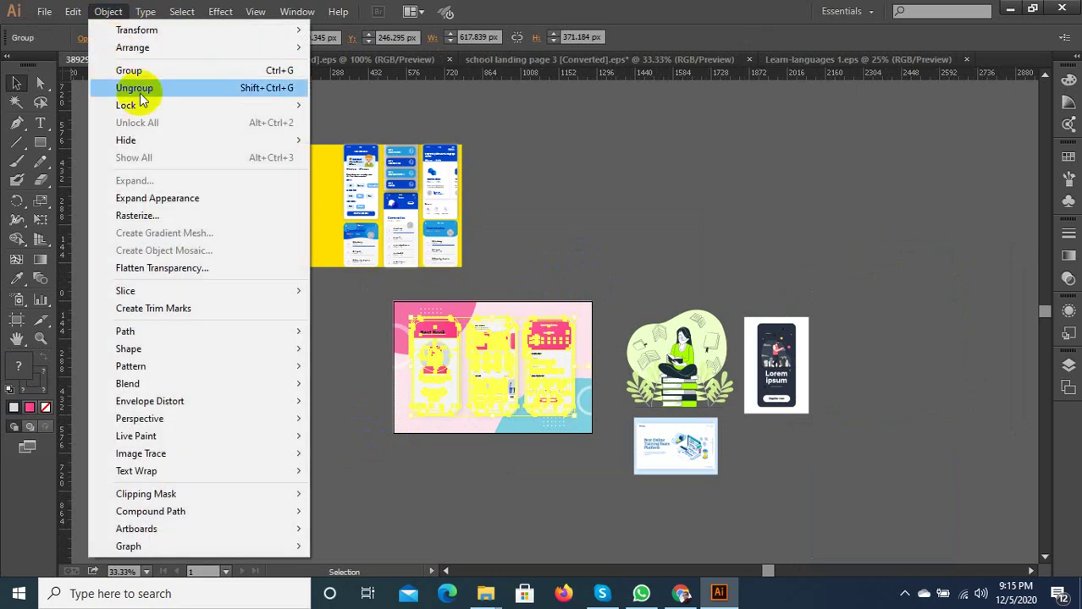
left_click(135, 88)
left_click(157, 129)
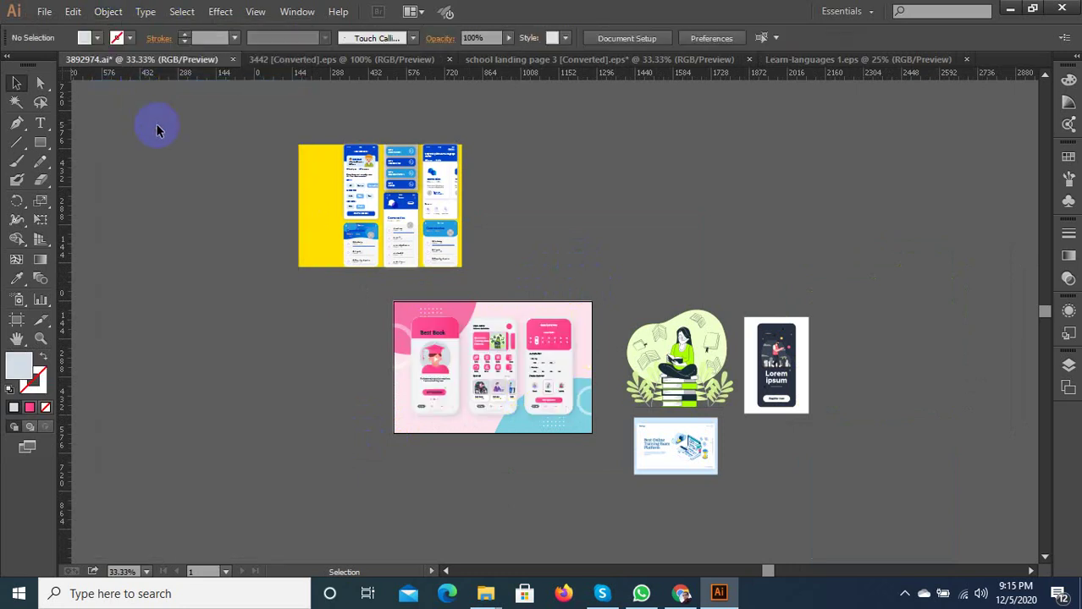
left_click(476, 320)
left_click(108, 12)
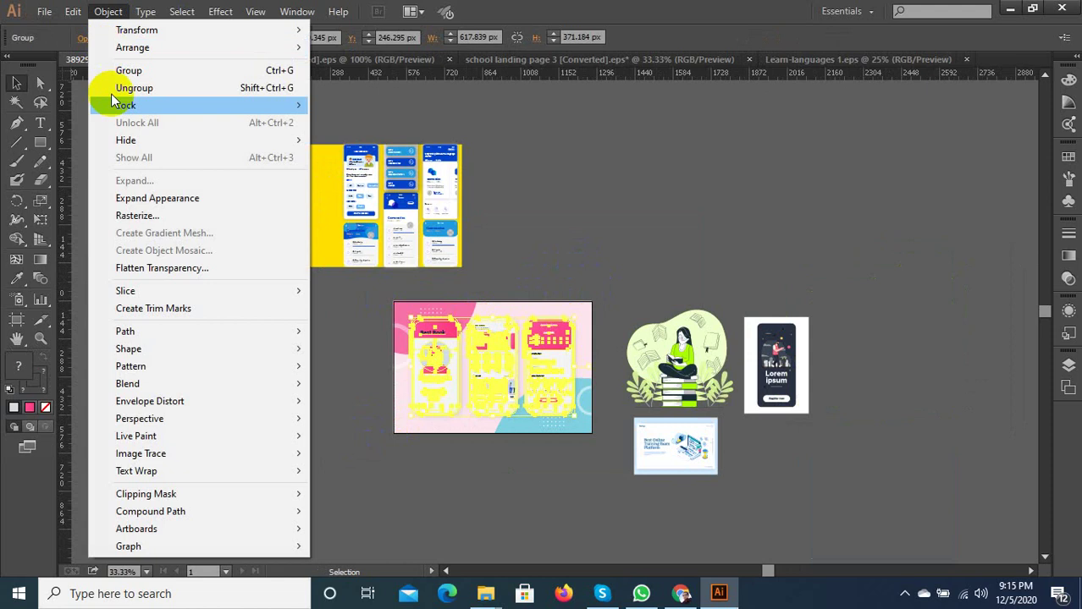
mouse_move(201, 105)
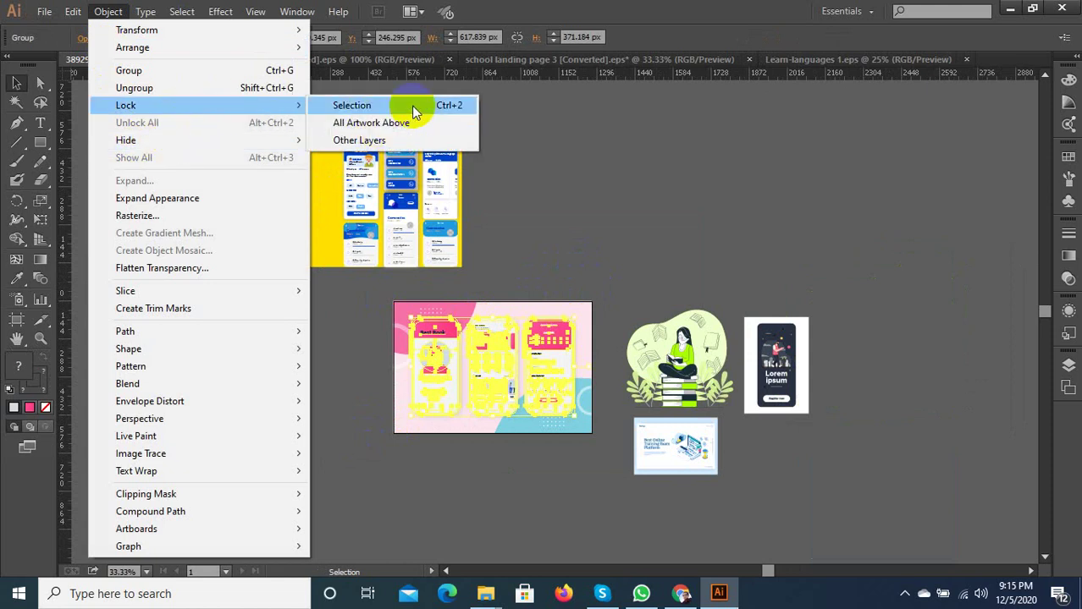
left_click(621, 210)
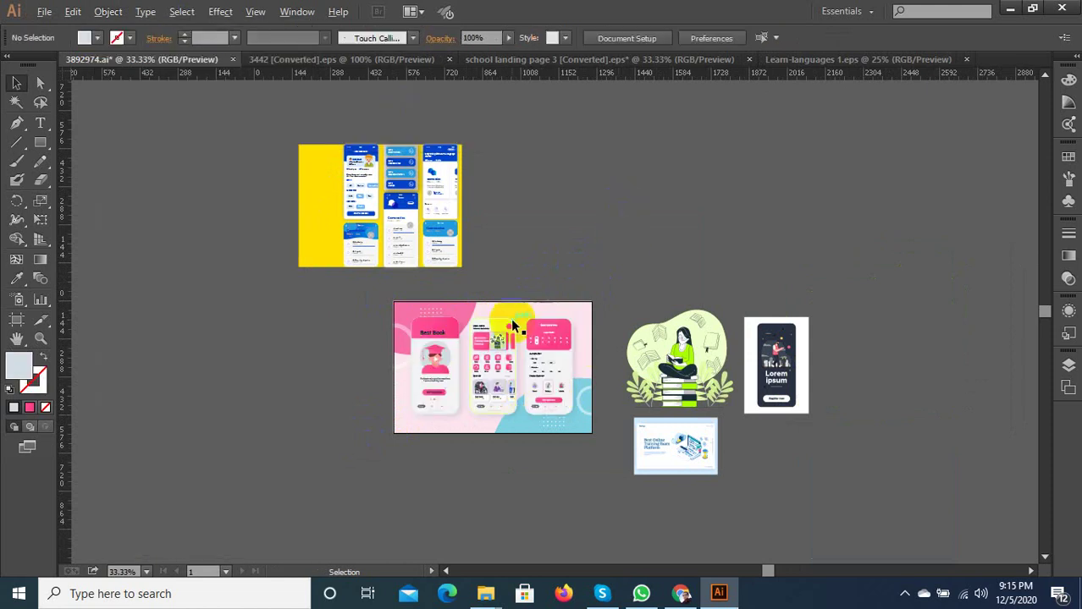
scroll(511, 320, "down", 1)
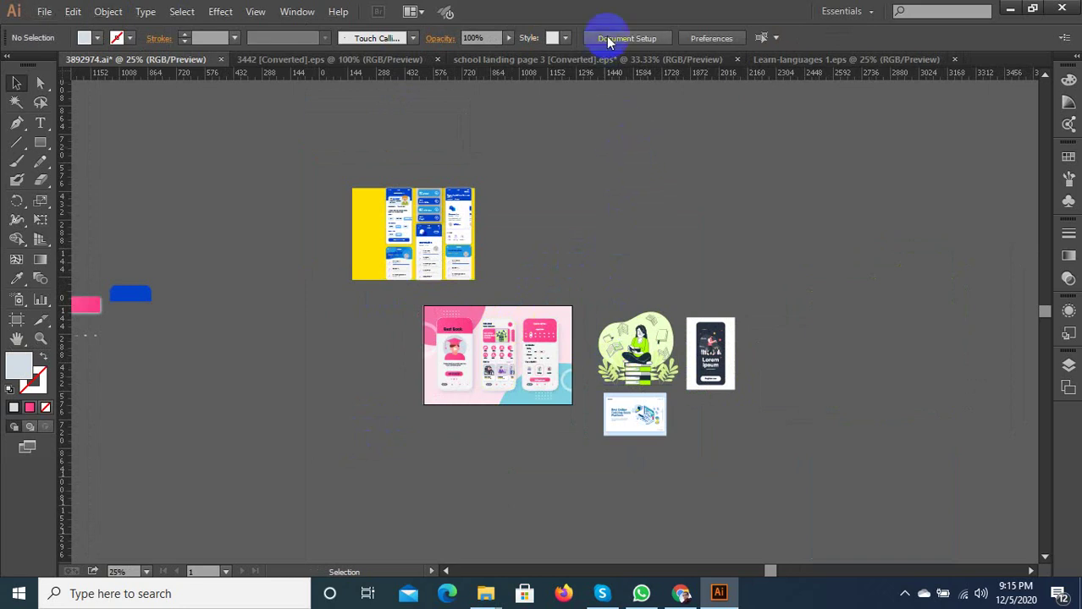
left_click(16, 319)
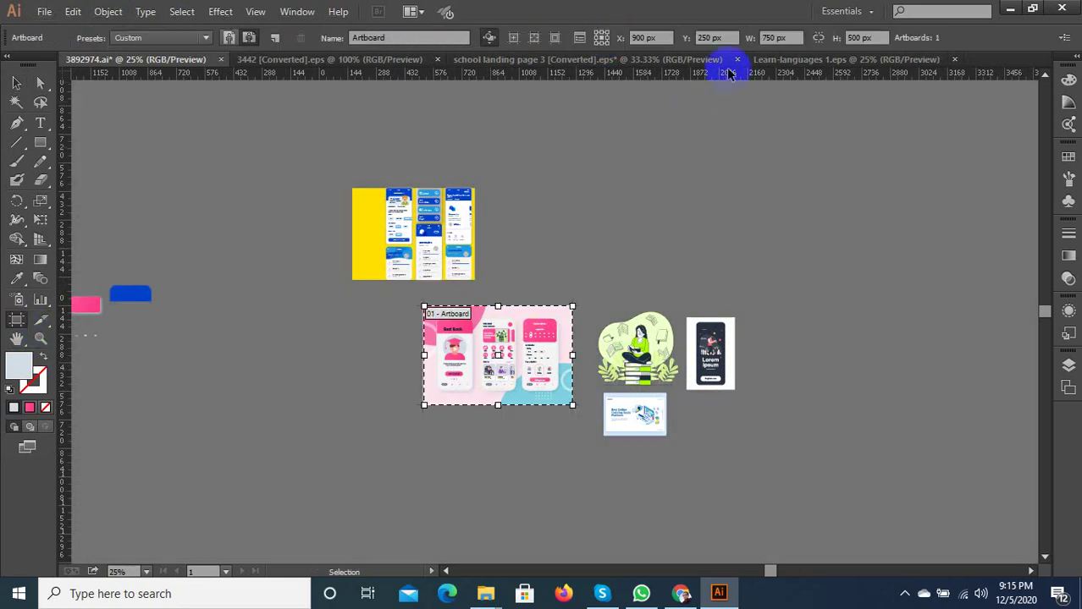
left_click(796, 37)
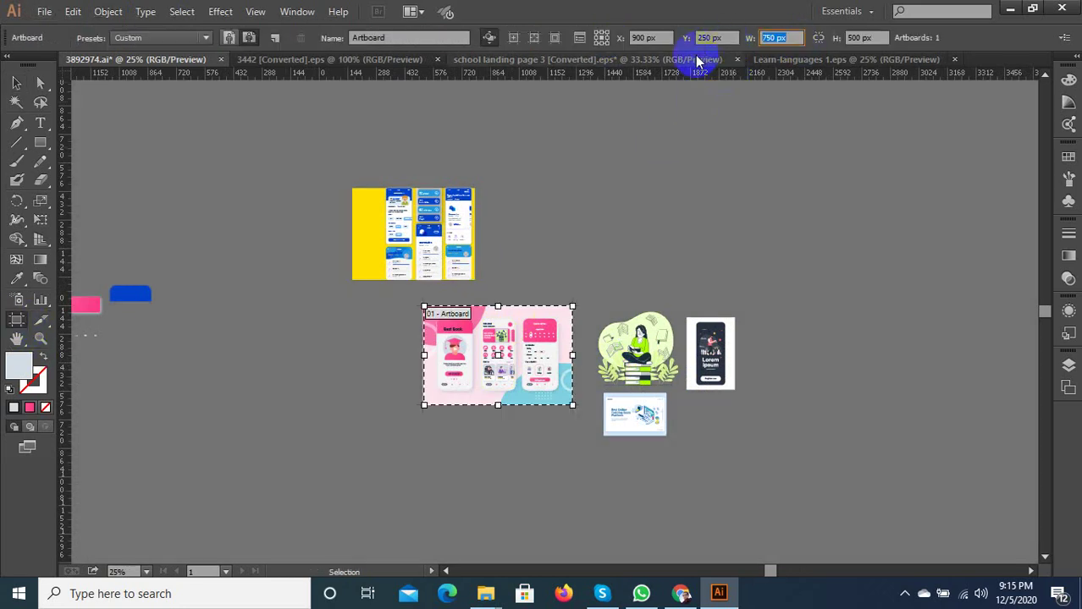
left_click(648, 38)
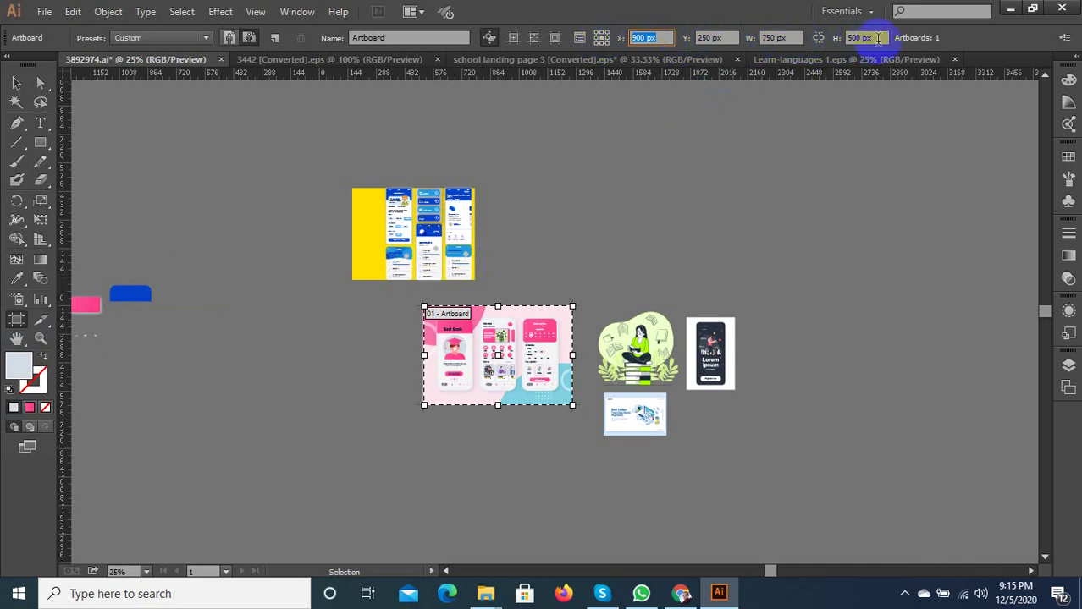
left_click(877, 37)
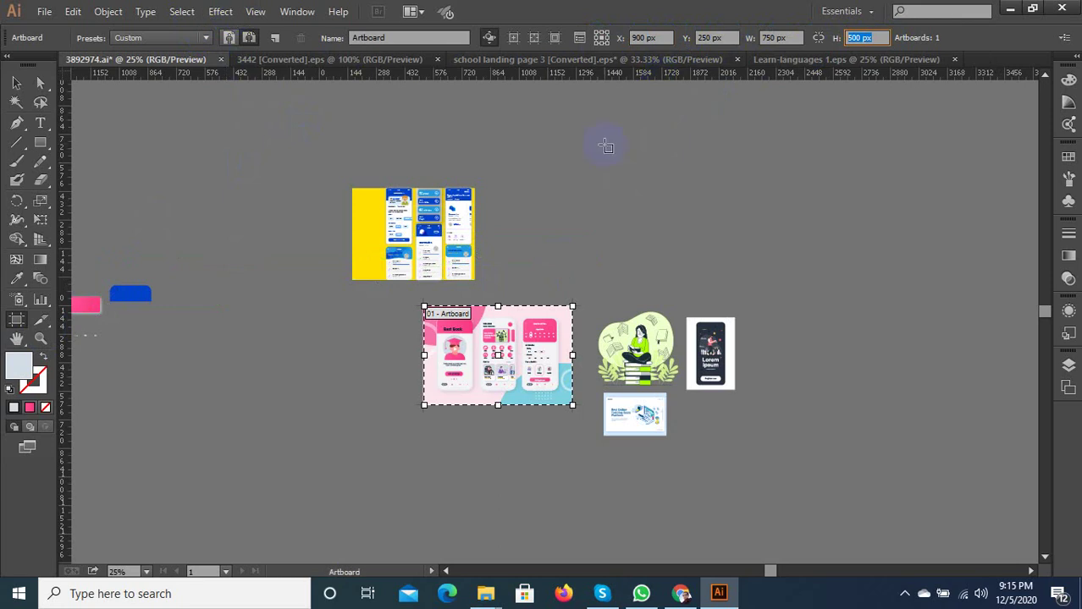
left_click(16, 82)
scroll(506, 345, "up", 3)
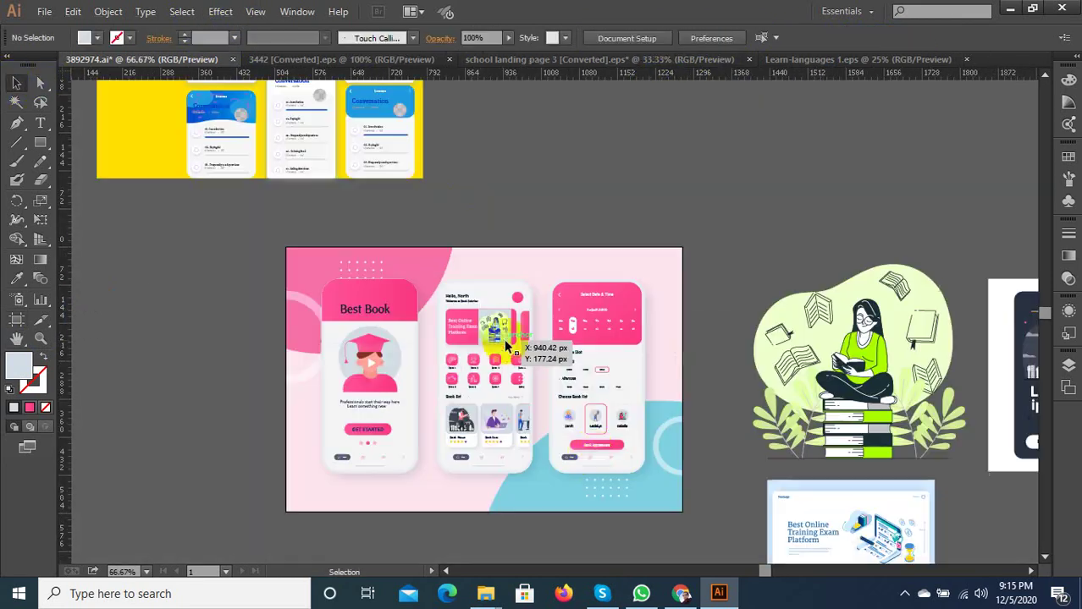
Set the artboard's height to 1200 px
left_click(16, 319)
left_click(780, 37)
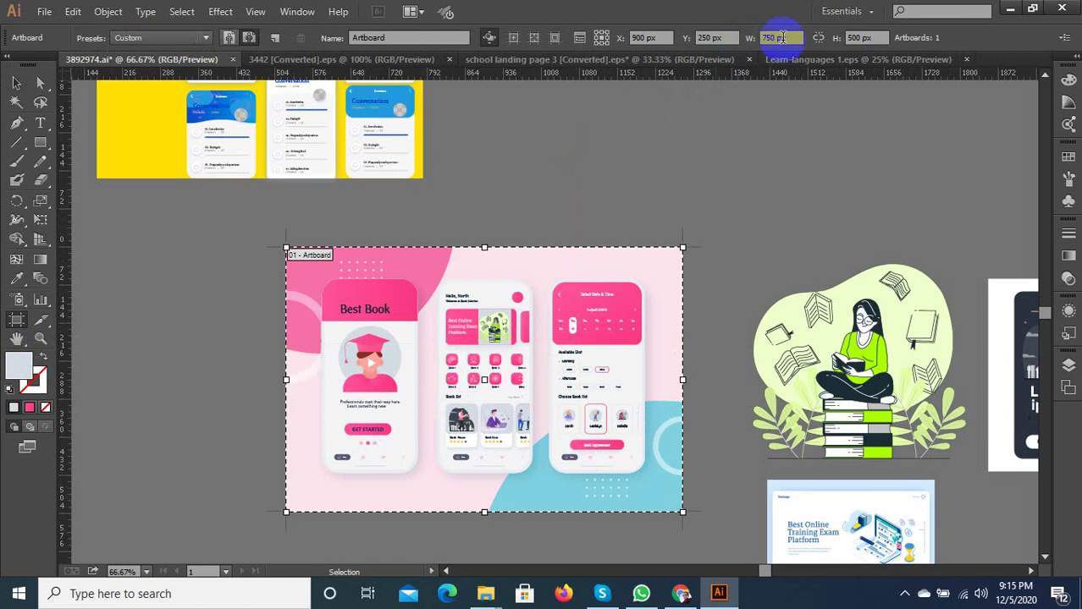
left_click(857, 38)
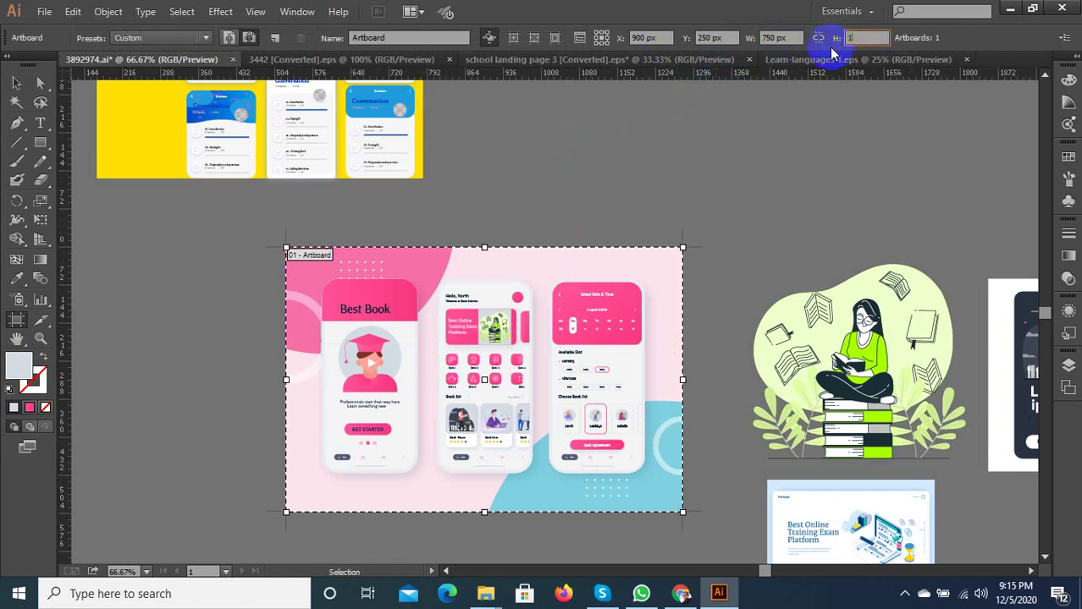
type("1200")
key("Return")
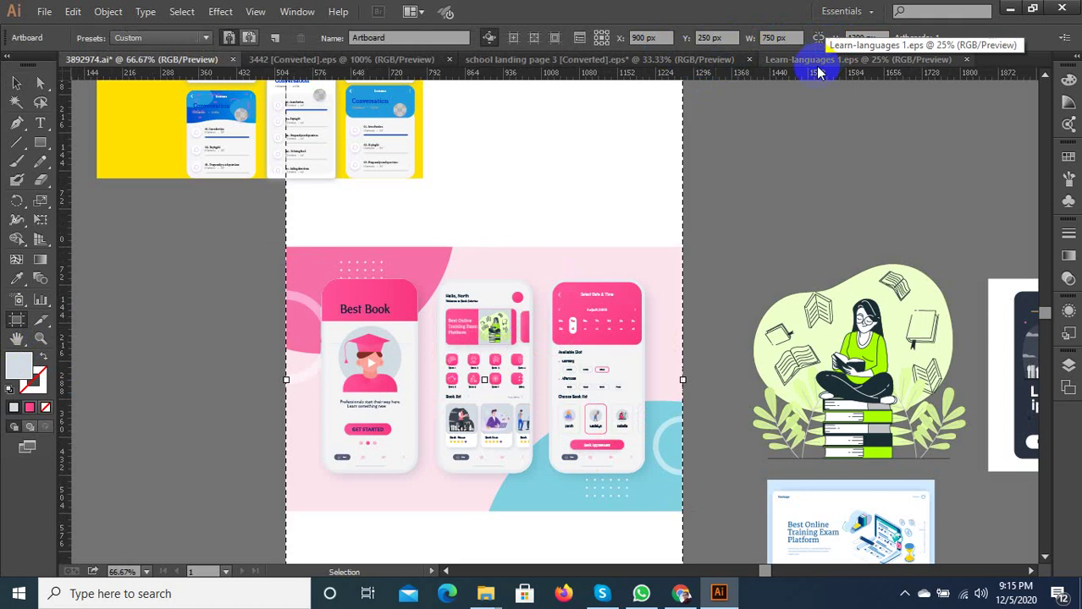
left_click(549, 303)
key("super")
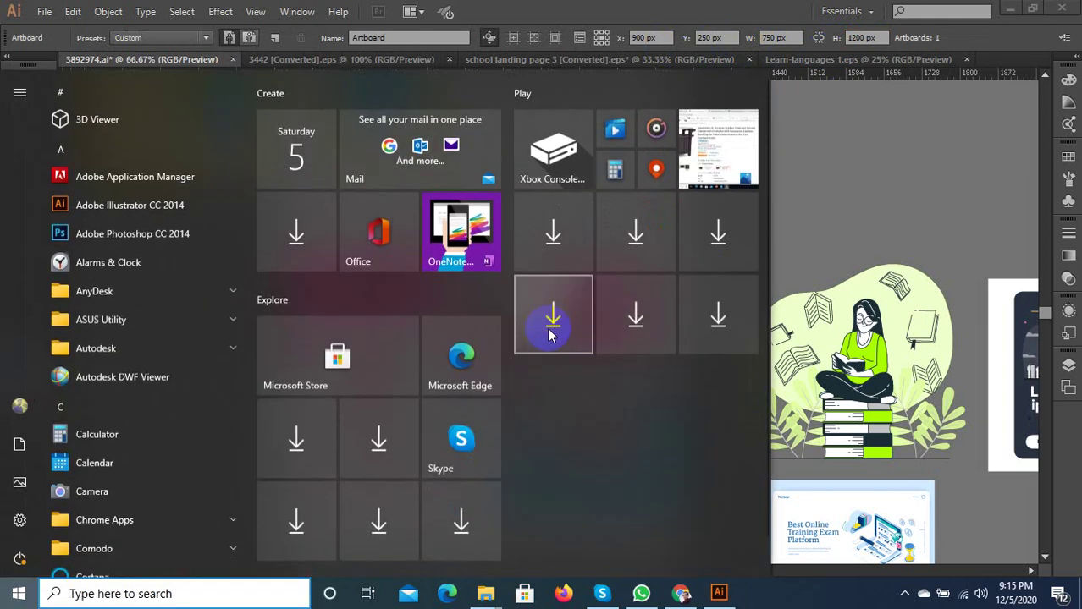
key("super")
left_click(505, 293)
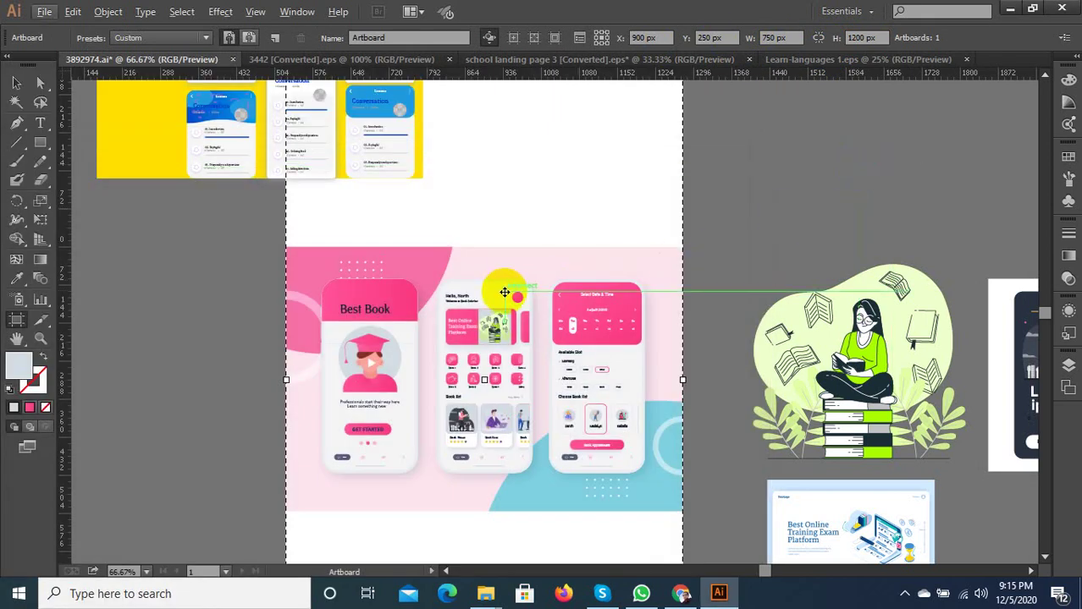
scroll(504, 293, "down", 2)
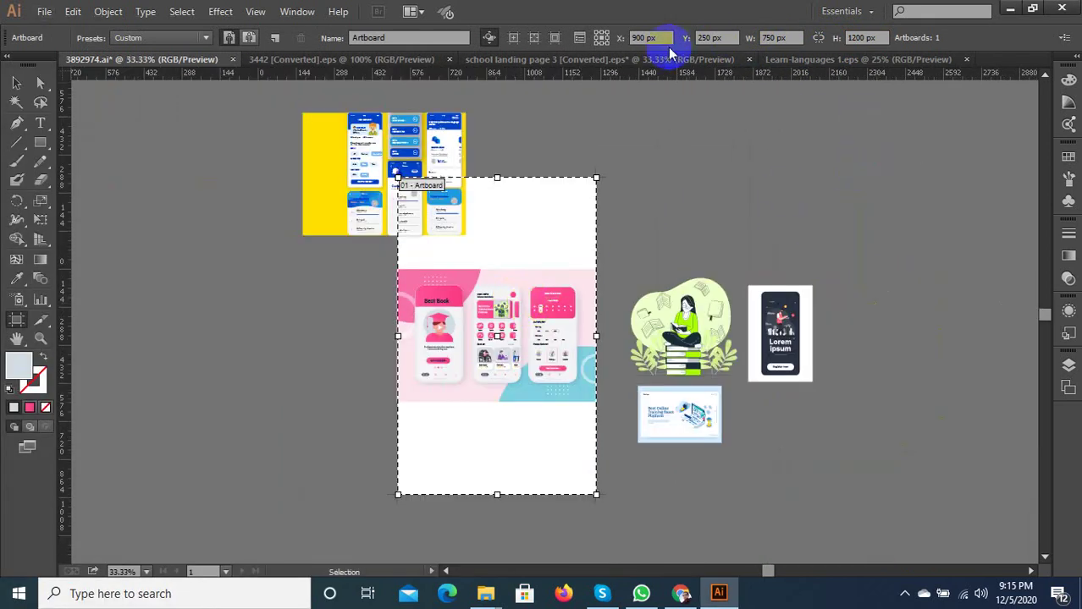
left_click(666, 40)
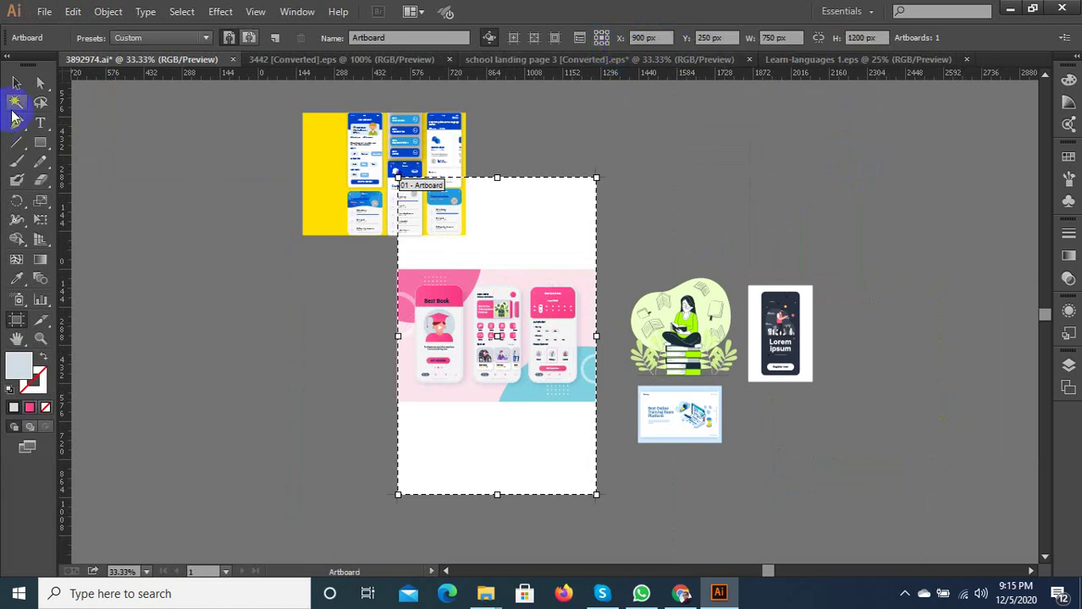
left_click(16, 82)
scroll(491, 281, "down", 2)
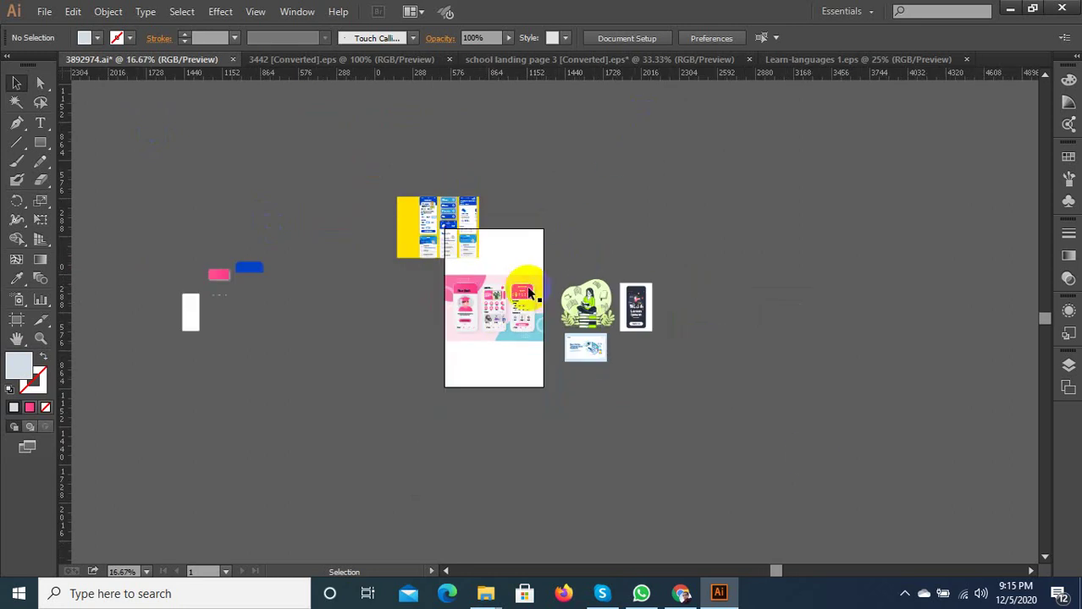
Save the document as Booking App.ai and delete the leftover reference artwork and spare shapes scattered around the finished mockup
left_click(905, 594)
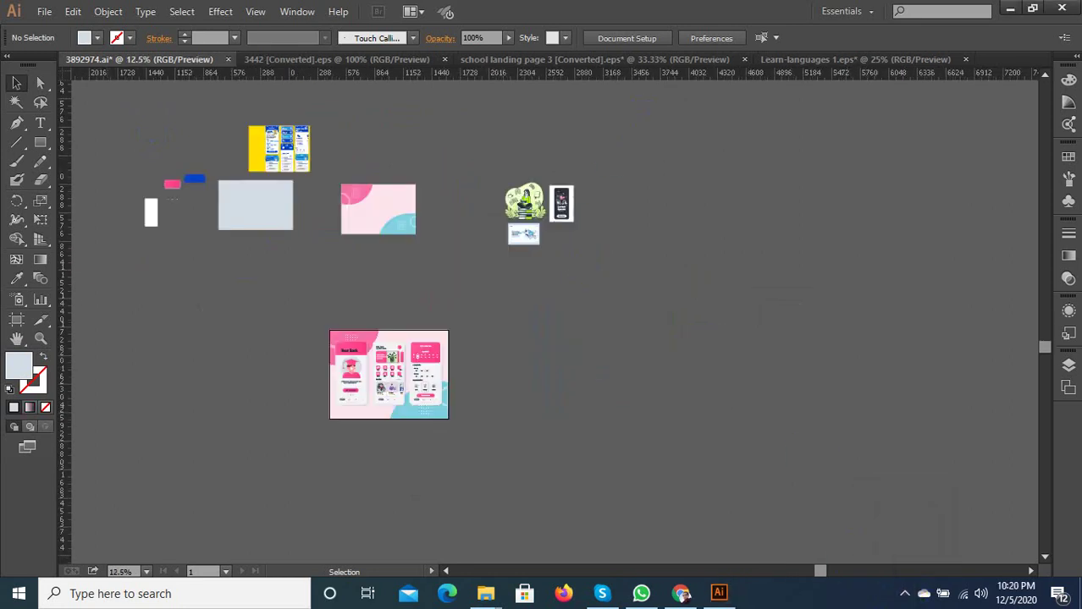
key("ctrl+s")
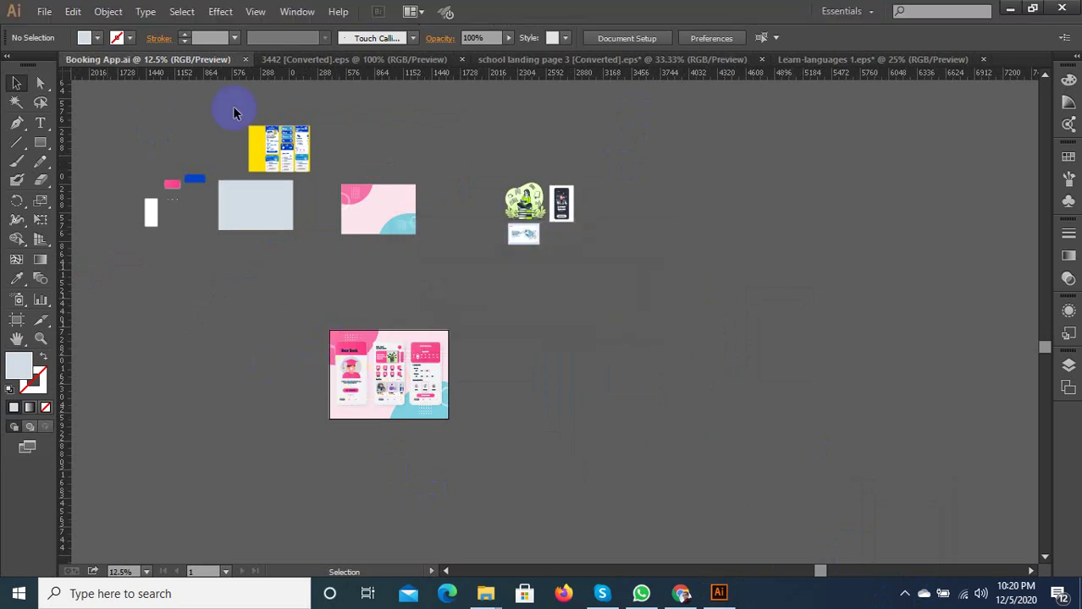
scroll(375, 194, "down", 2)
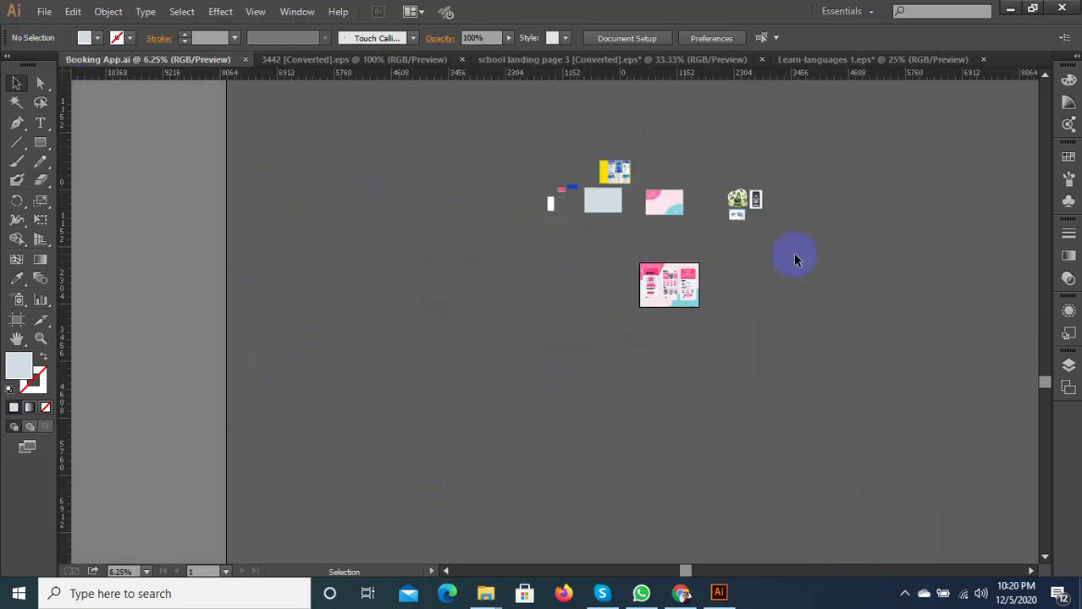
left_click_drag(794, 260, 434, 148)
key("Delete")
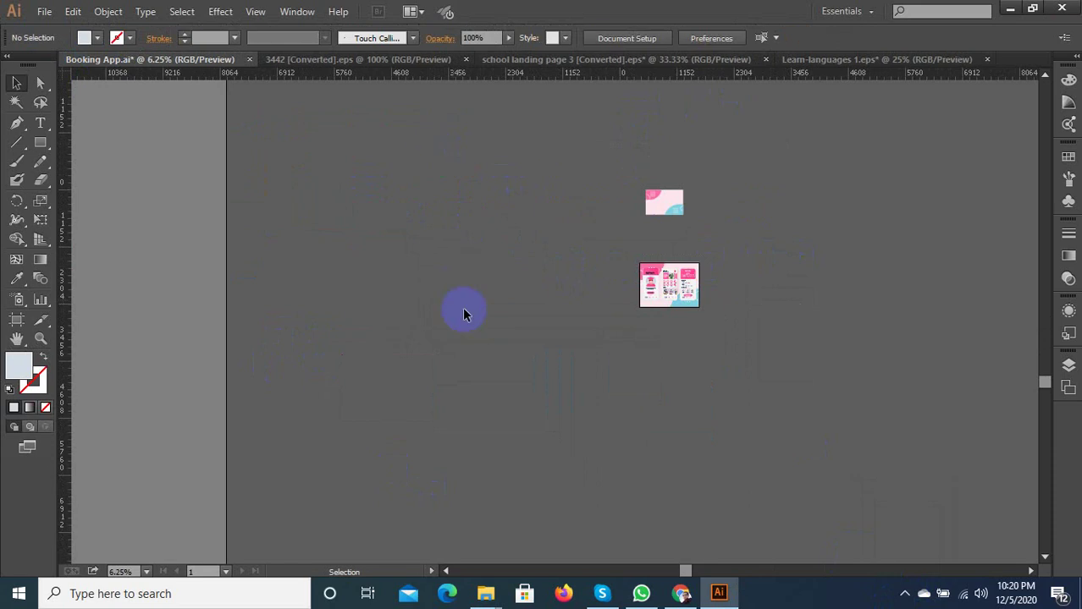
Copy the three phone screens together with their background and switch to the Learn-languages 1.eps document
scroll(716, 252, "up", 3, "alt")
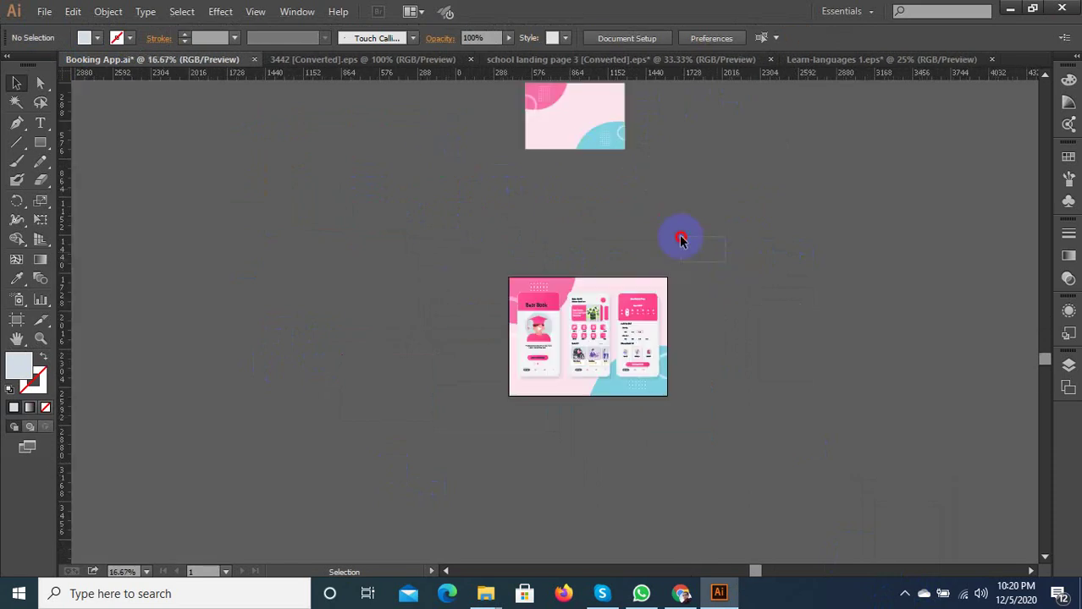
scroll(681, 234, "up", 1)
scroll(671, 370, "down", 3, "alt")
scroll(495, 266, "up", 4, "alt")
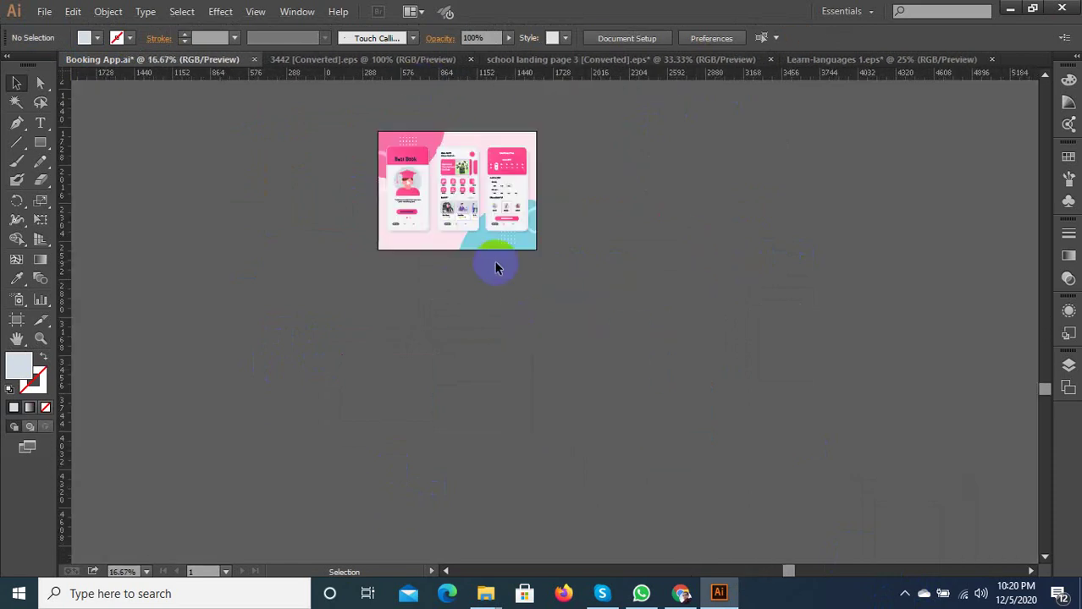
left_click_drag(643, 339, 203, 55)
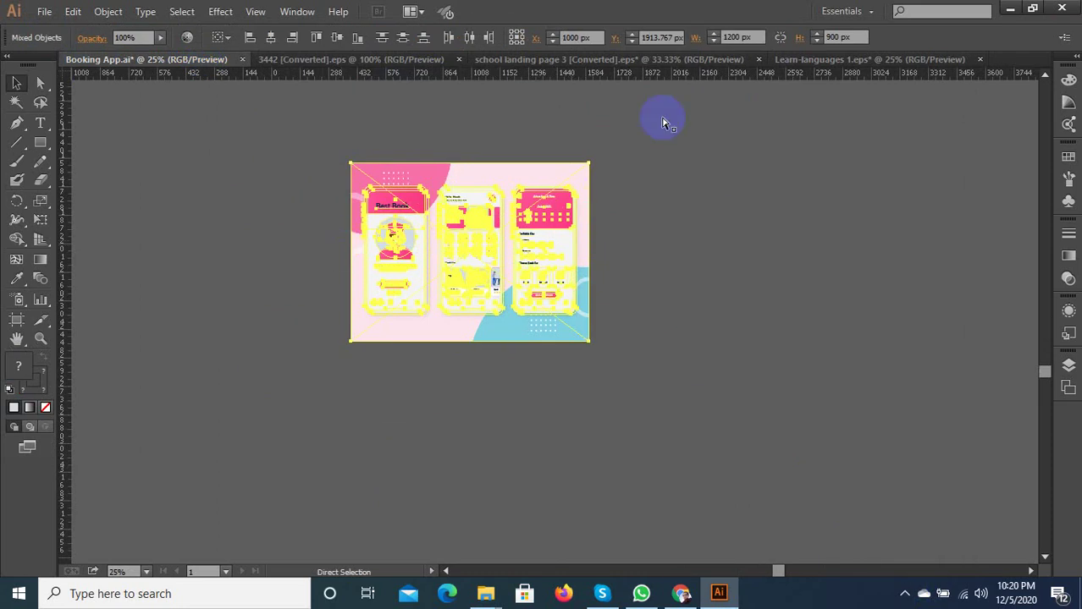
left_click(791, 59)
Delete all existing artwork in Learn-languages 1.eps and paste the copied mockup with its background
left_click(699, 429)
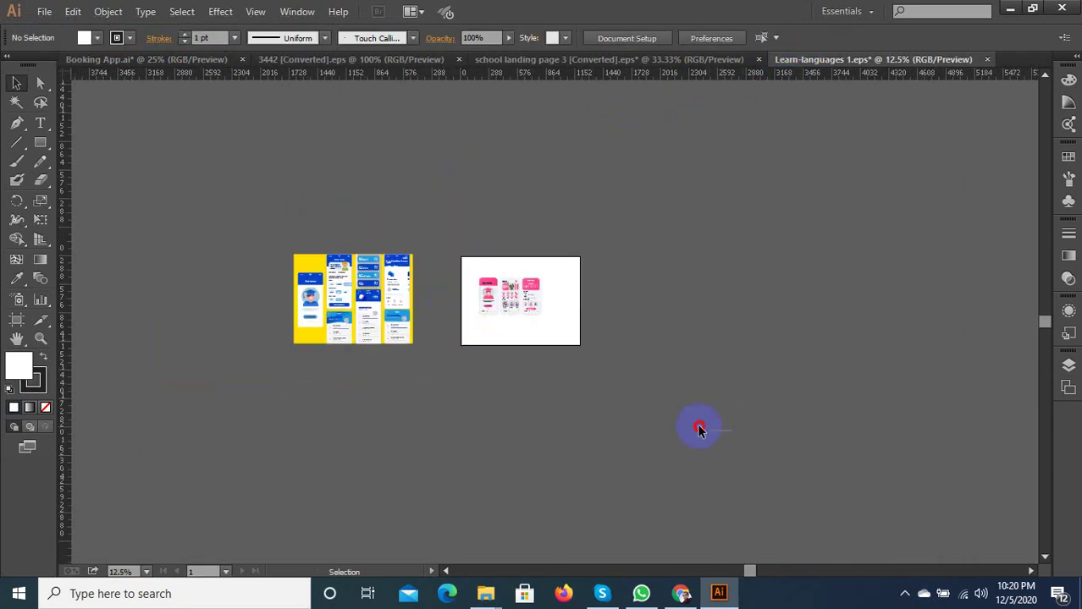
left_click_drag(698, 429, 284, 194)
key("Delete")
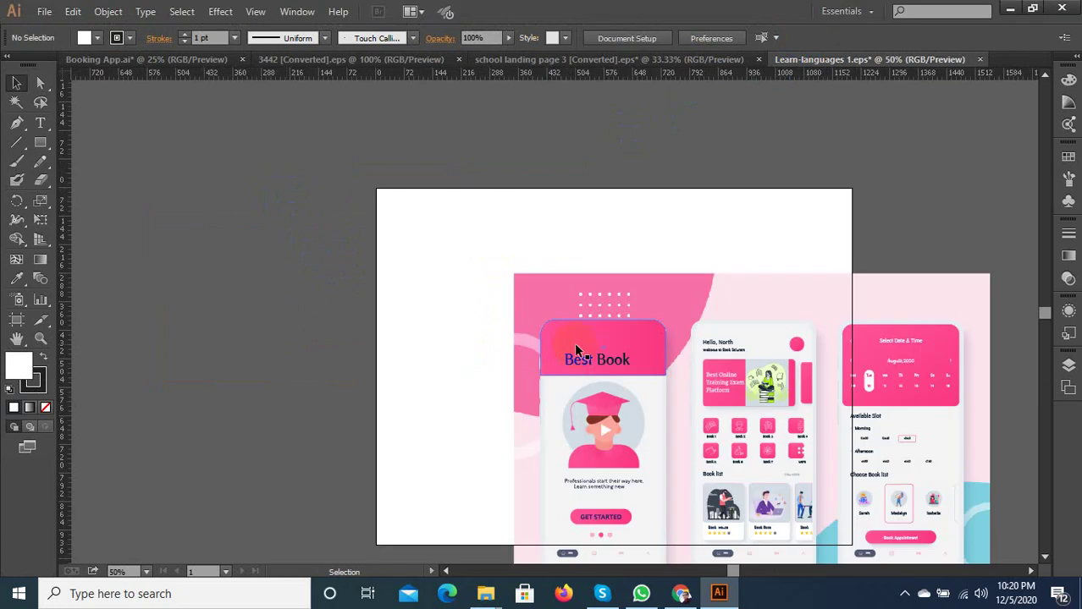
Try to move the pasted mockup onto the artboard
left_click_drag(575, 350, 404, 220)
scroll(404, 220, "down", 3)
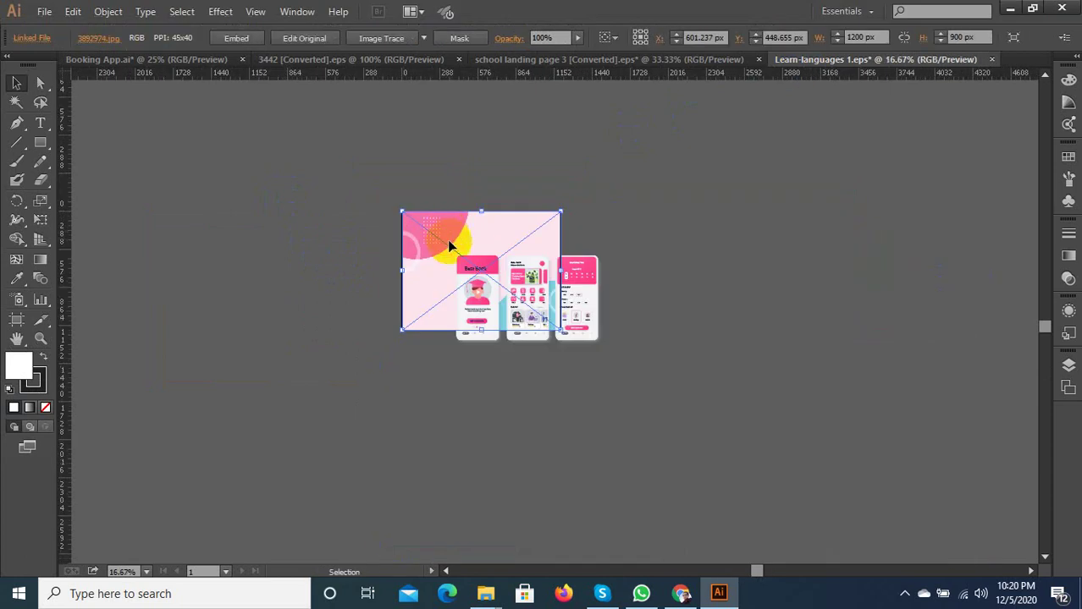
key("ctrl+z")
Select the entire pasted mockup and align its upper-left corner exactly with the artboard's upper-left corner
left_click_drag(692, 428, 348, 166)
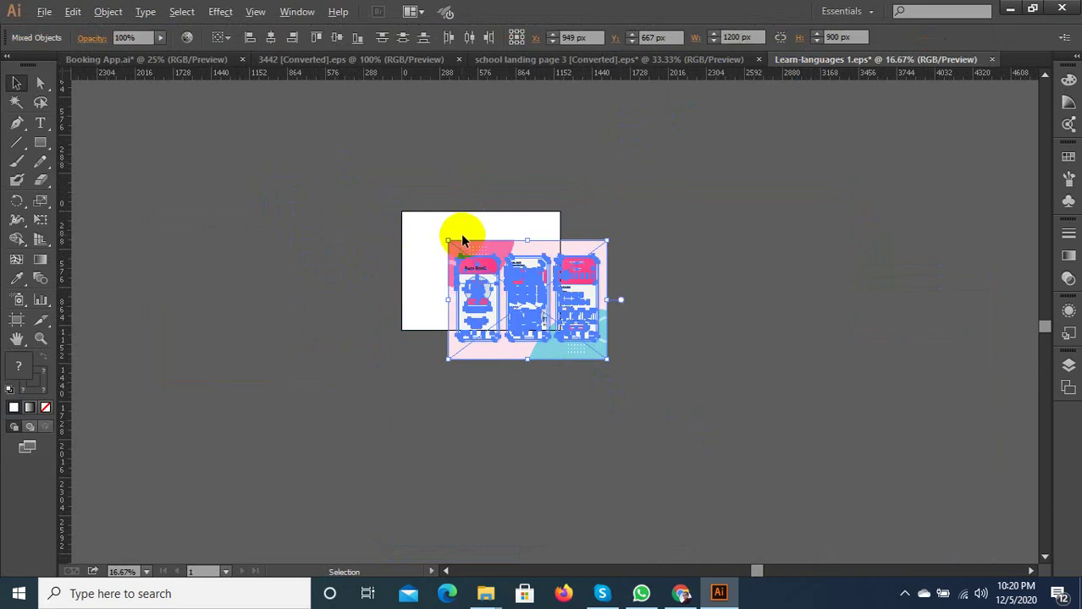
scroll(462, 236, "up", 4)
left_click_drag(412, 270, 194, 145)
scroll(203, 142, "up", 6)
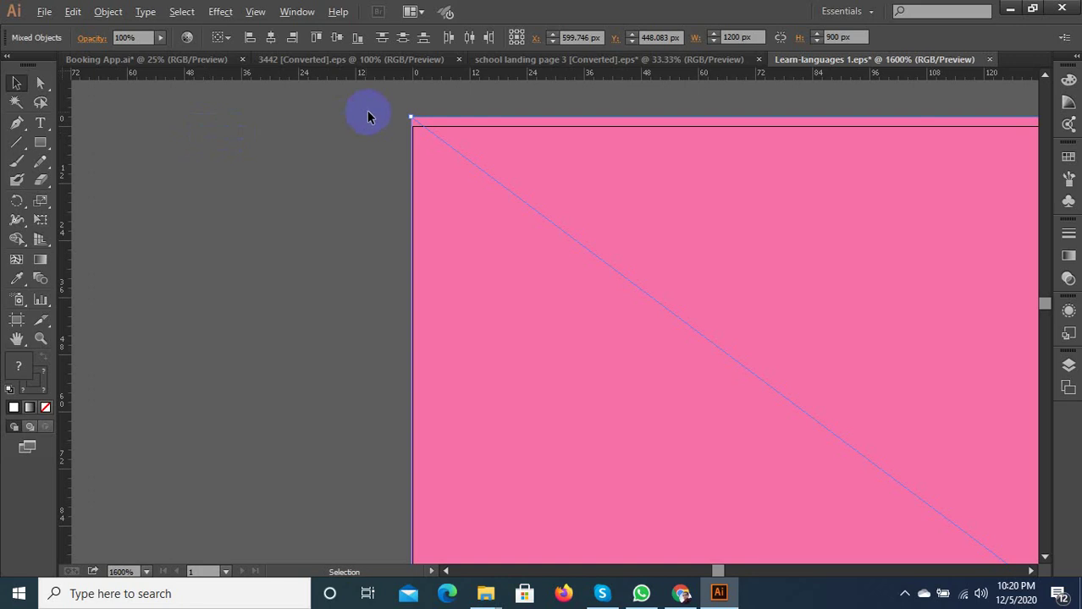
scroll(367, 117, "up", 3)
left_click_drag(532, 195, 534, 282)
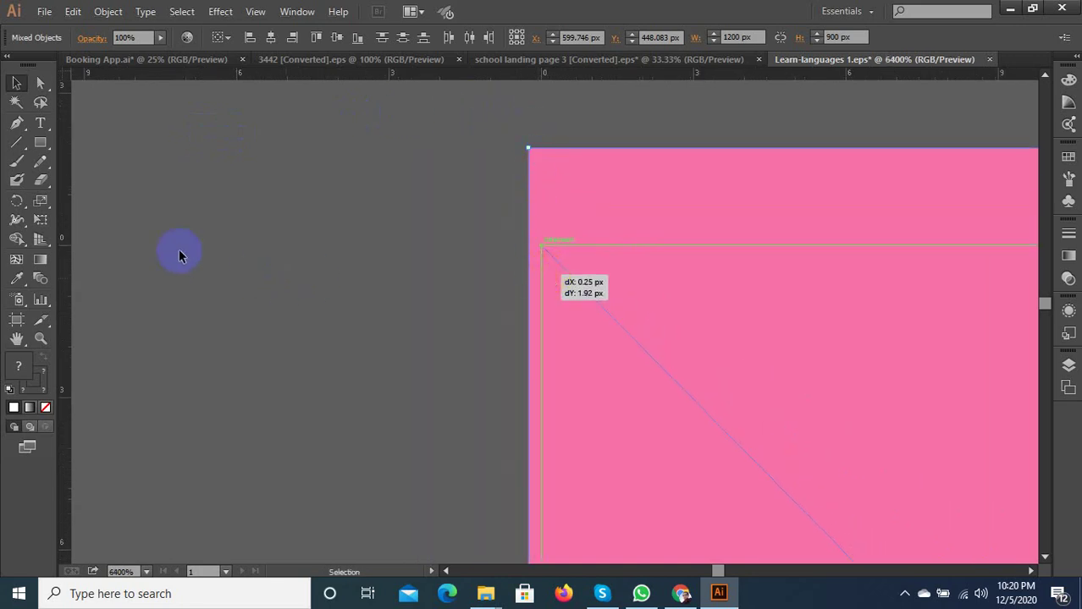
scroll(262, 252, "down", 16)
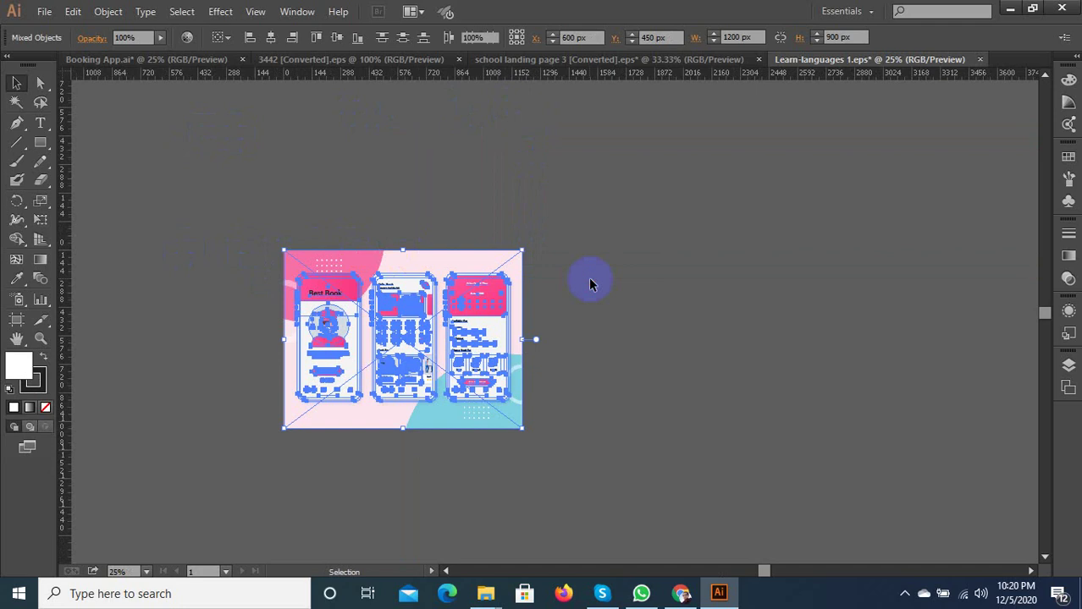
Deselect the artwork and start saving a new copy in the Booking App folder under Landing Page
key("ctrl+shift+a")
key("ctrl+shift+s")
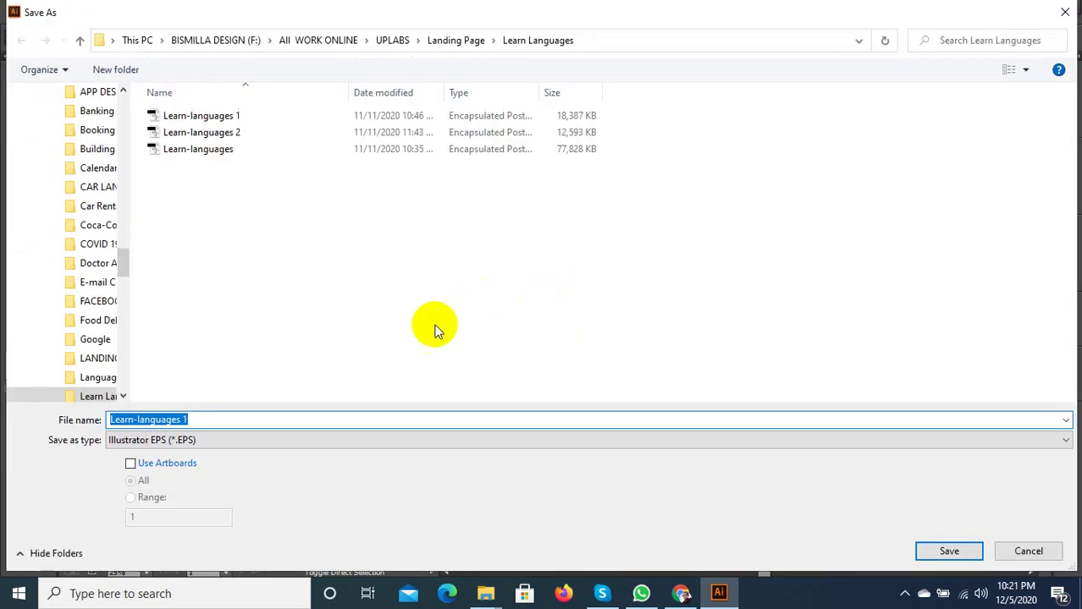
left_click(447, 44)
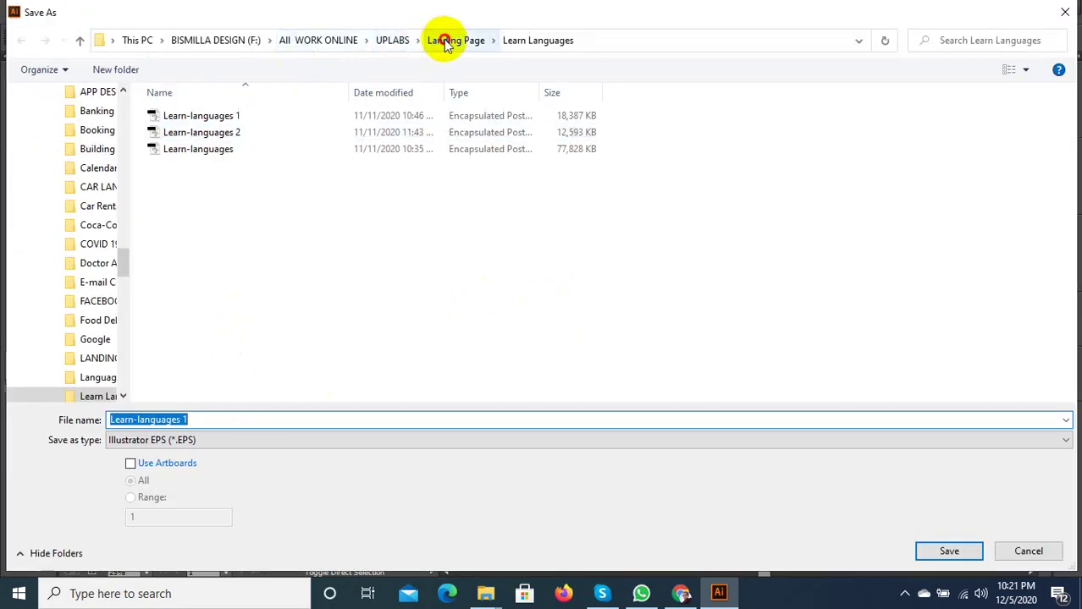
double_click(364, 142)
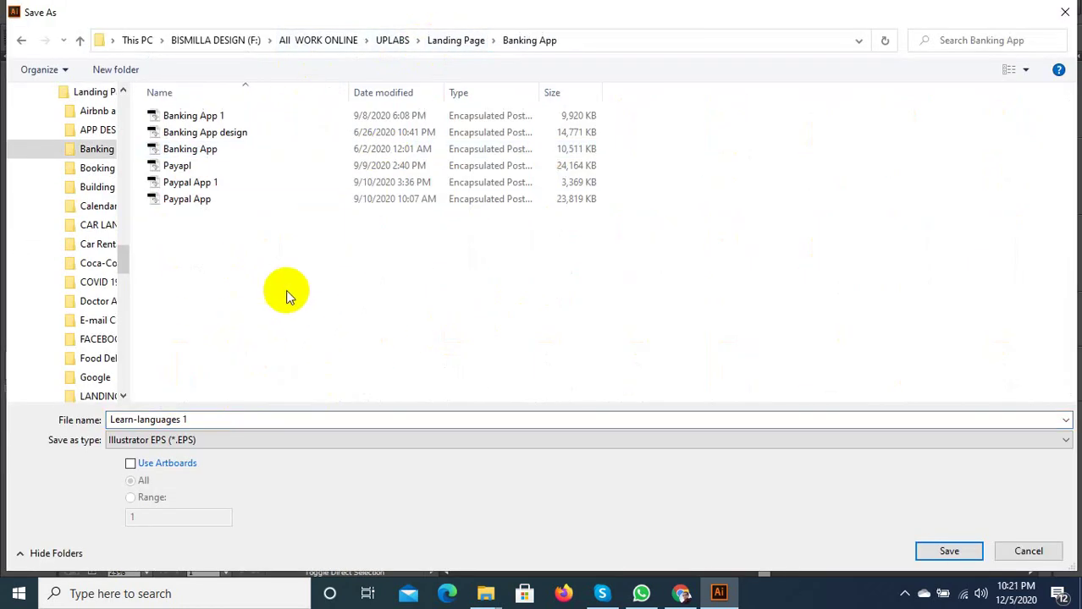
left_click(455, 40)
double_click(459, 133)
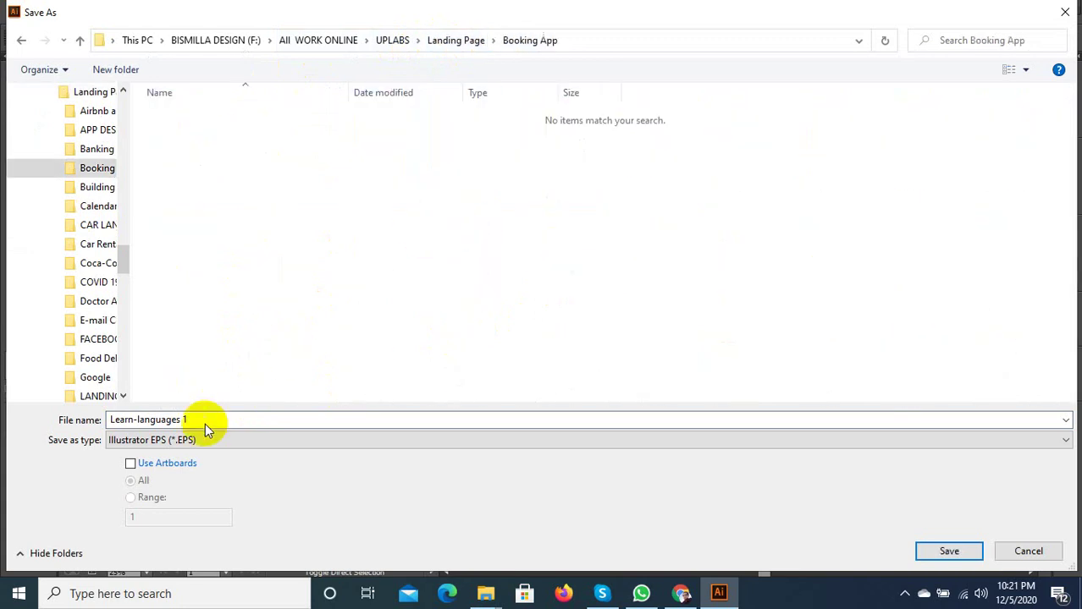
double_click(206, 424)
left_click_drag(208, 423, 48, 418)
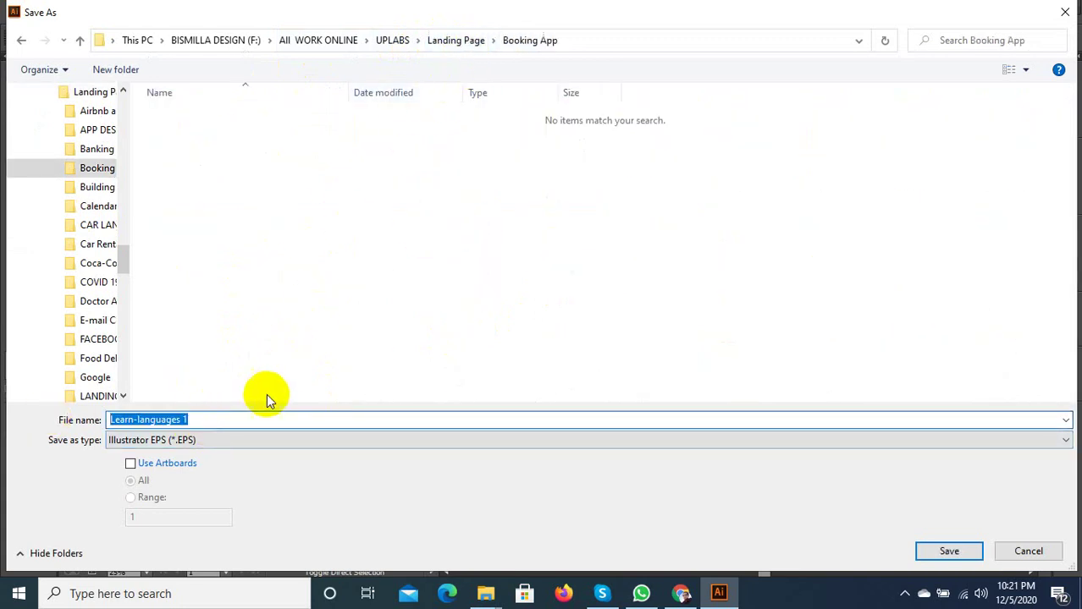
key("ctrl+v")
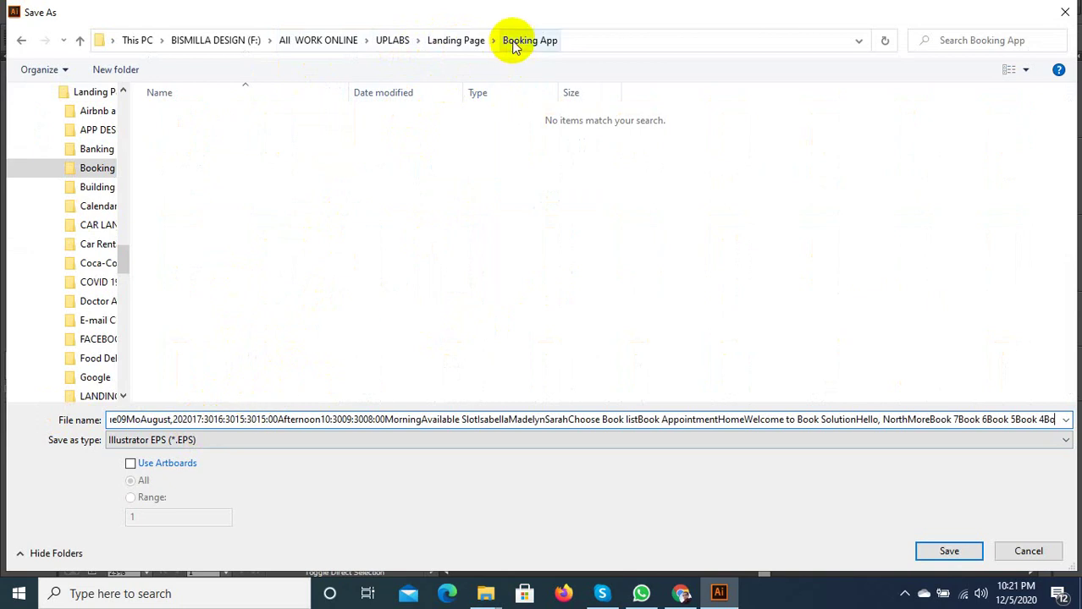
left_click(456, 40)
left_click(385, 165)
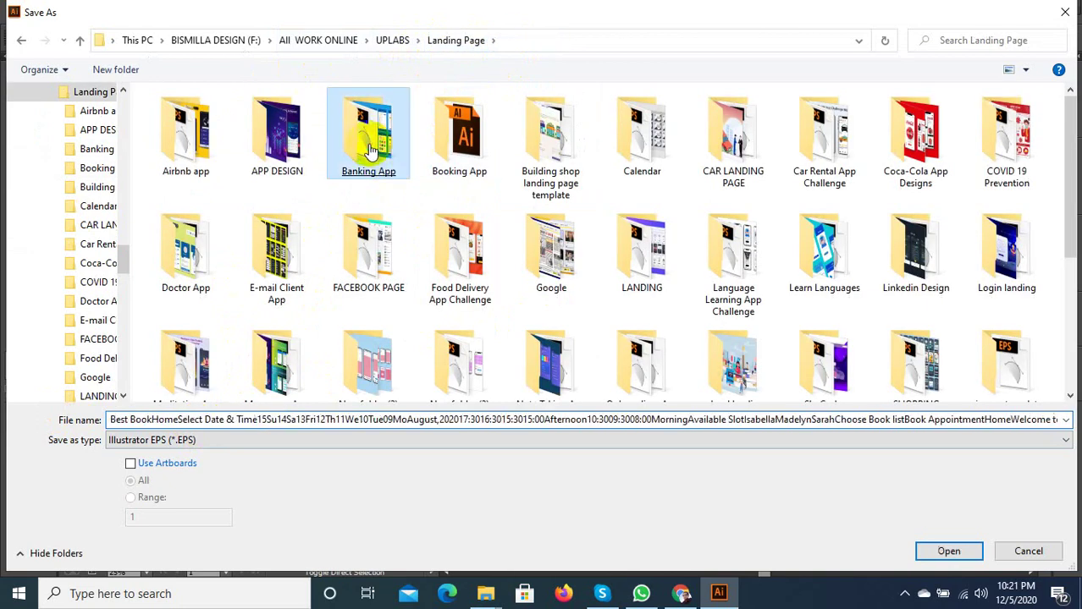
right_click(364, 150)
double_click(368, 254)
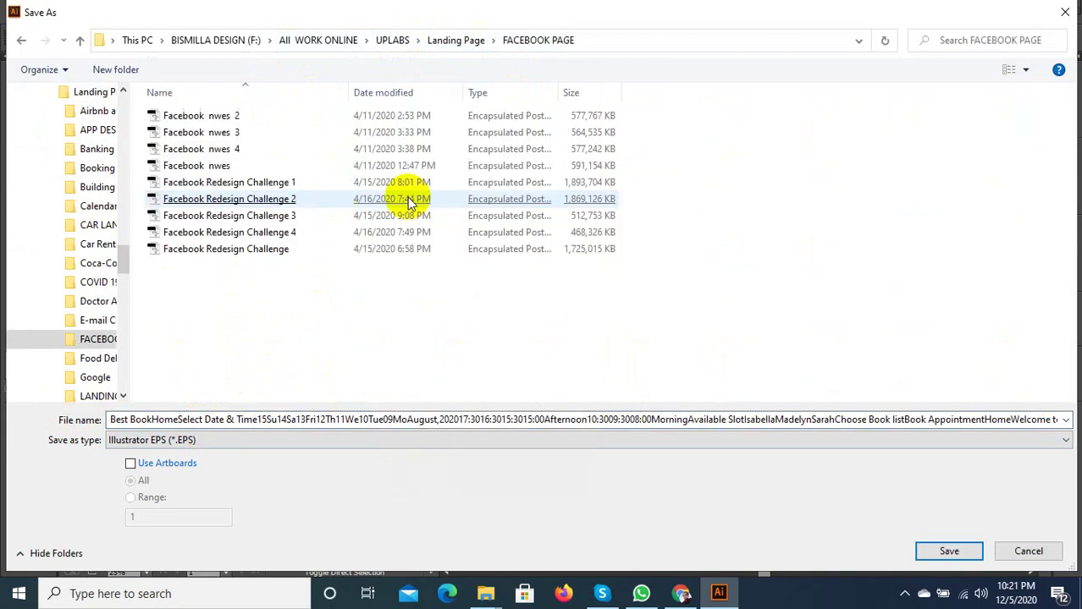
left_click(453, 41)
right_click(462, 135)
left_click(512, 454)
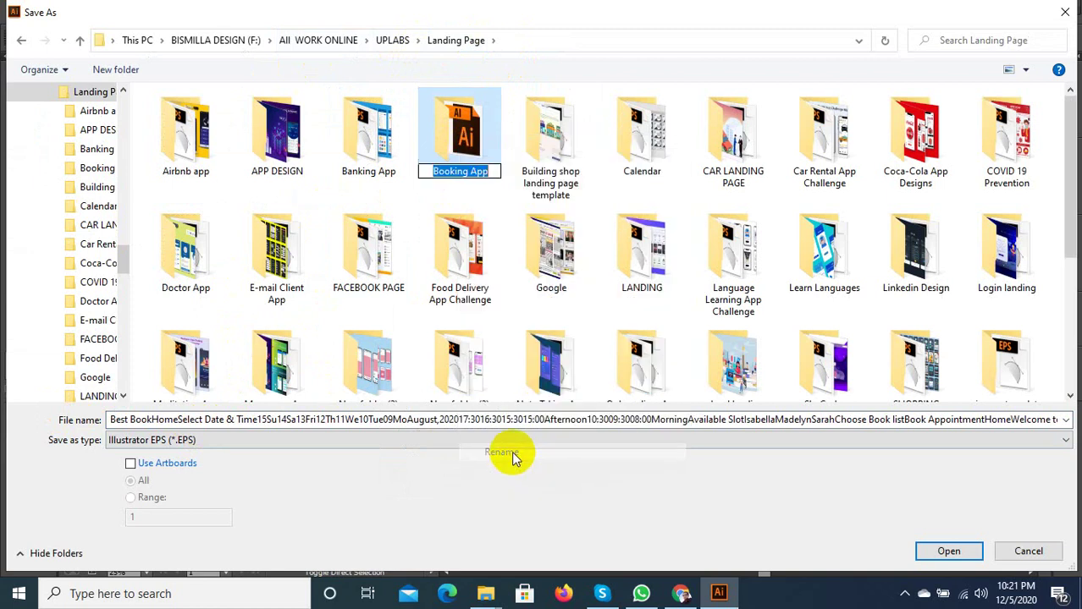
Name the file Booking App and save it as Illustrator EPS in the Booking App folder
left_click(337, 420)
key("ctrl+a")
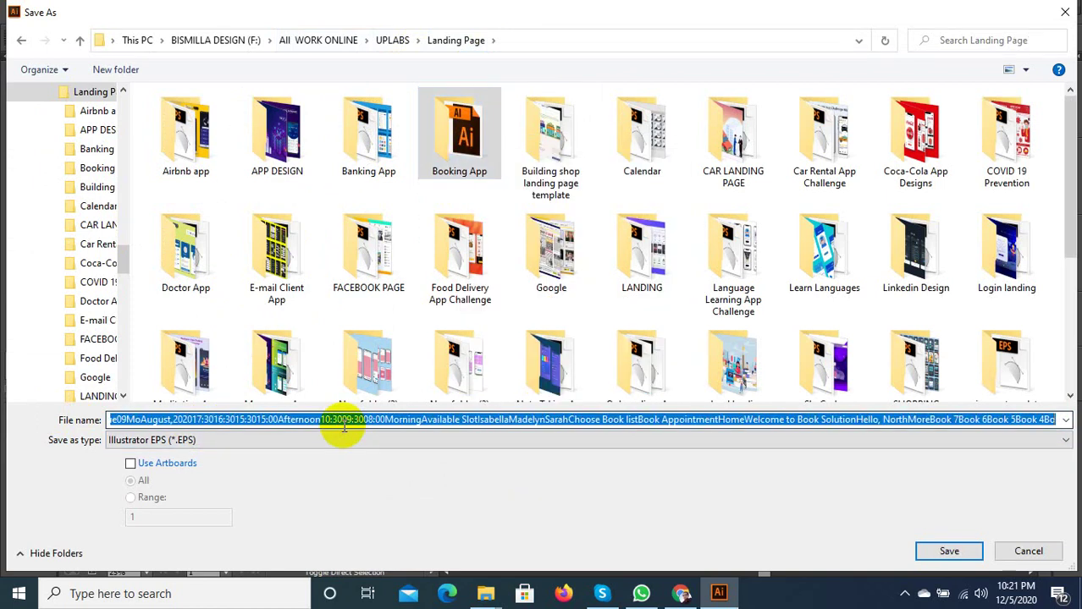
type("Booking App")
left_click(362, 494)
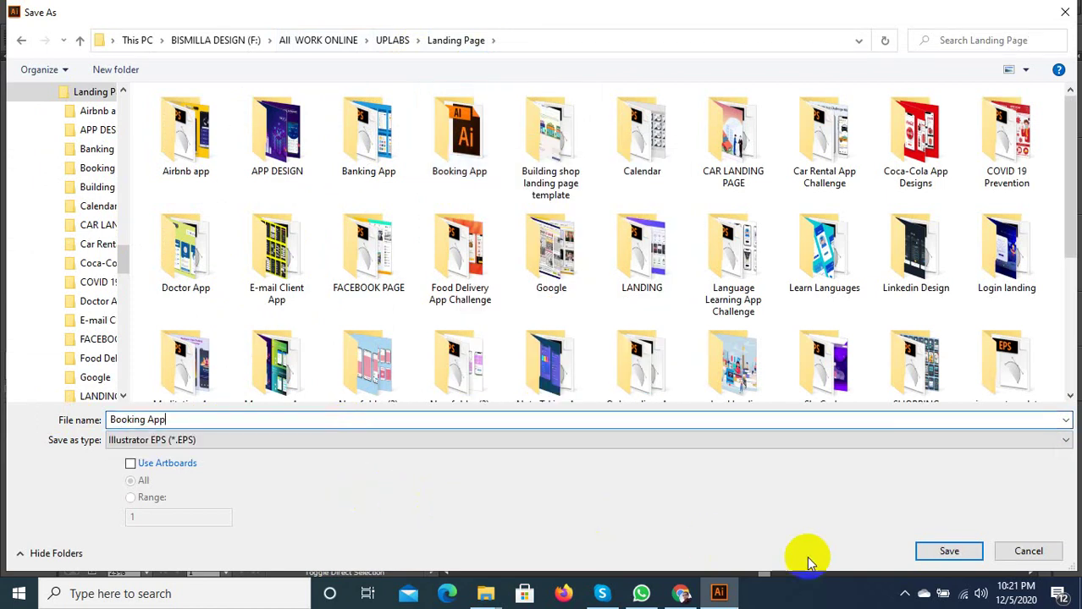
left_click(939, 552)
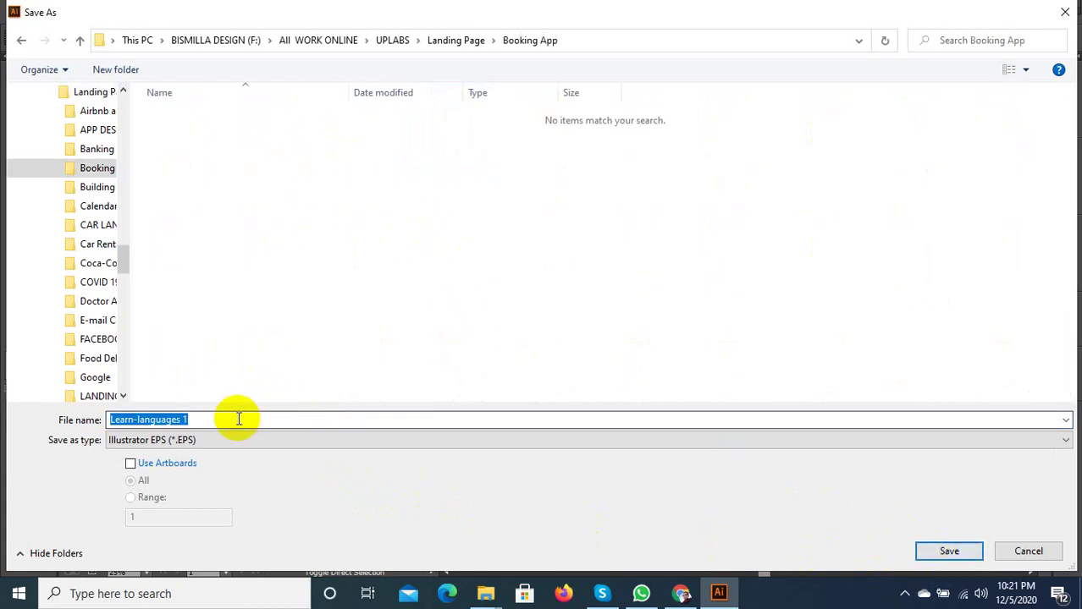
type("Booking App")
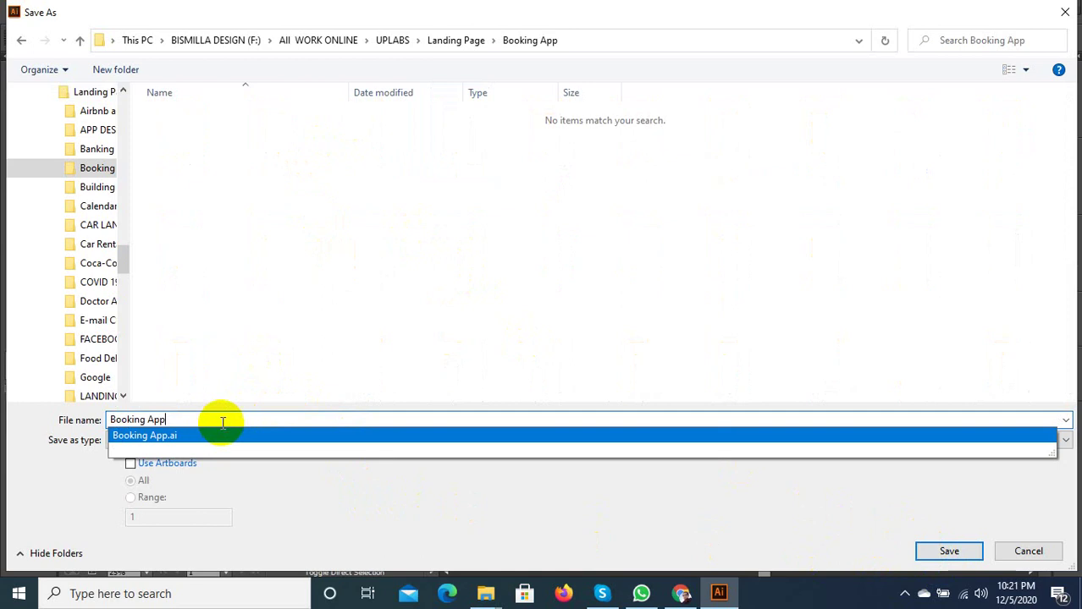
left_click(949, 551)
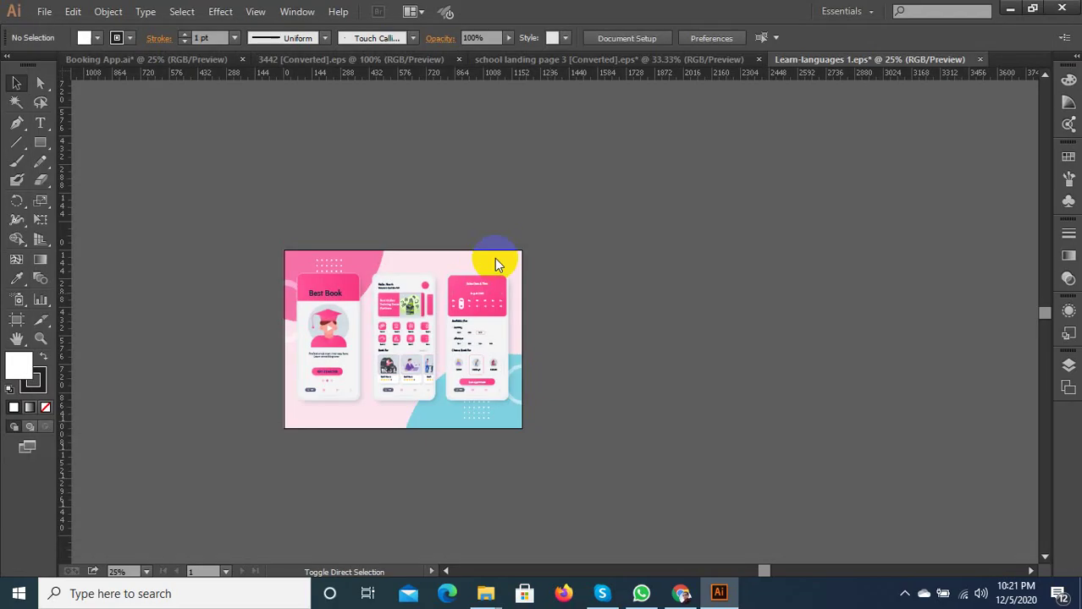
Keep the Illustrator CC EPS version, accept the EPS options and embed the linked files
left_click(554, 75)
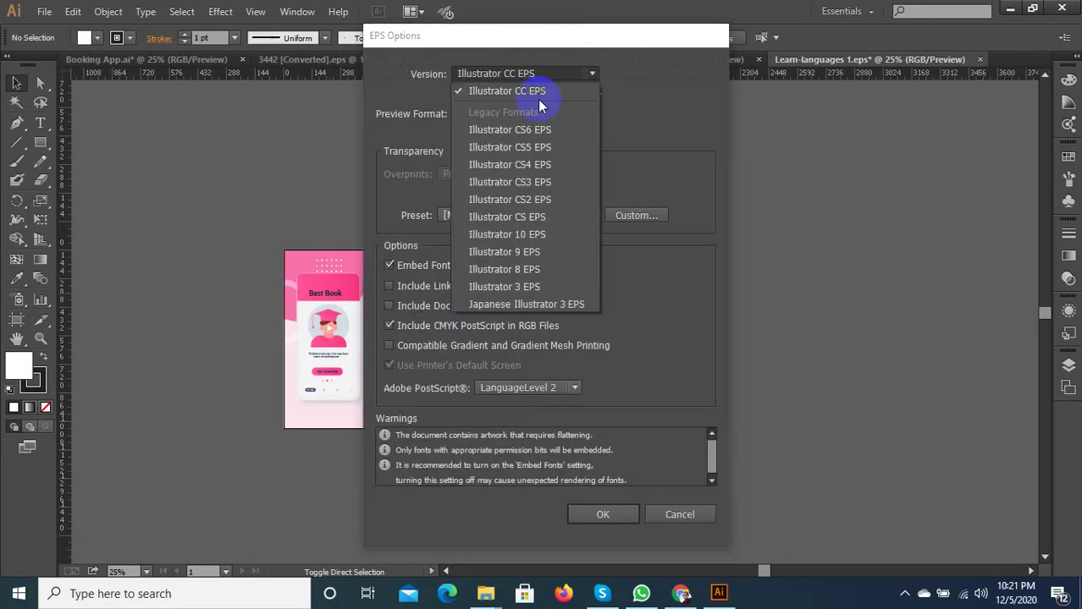
left_click(632, 126)
left_click(602, 515)
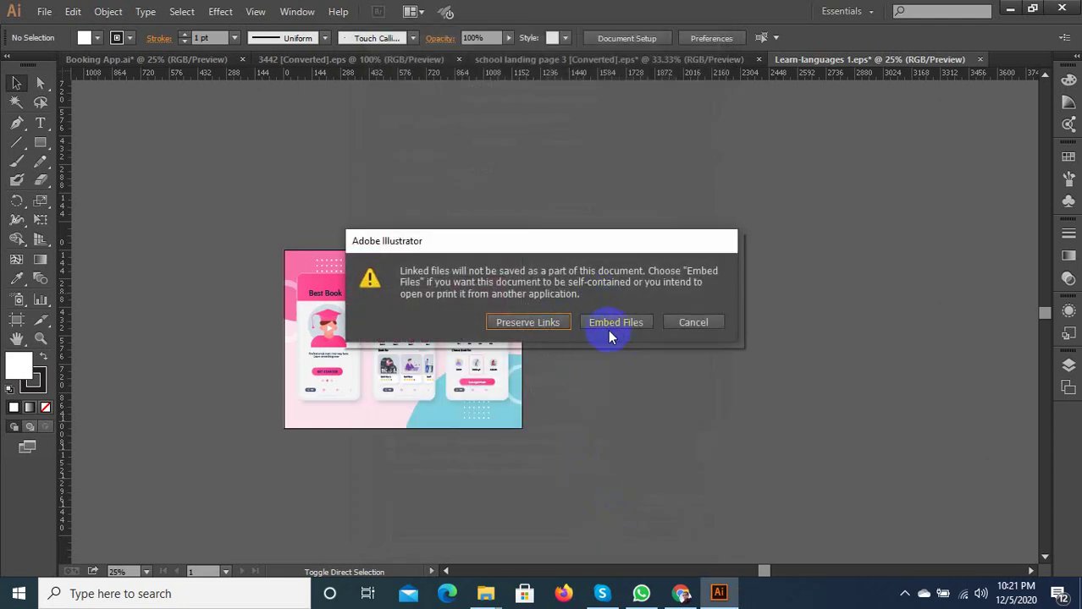
left_click(616, 326)
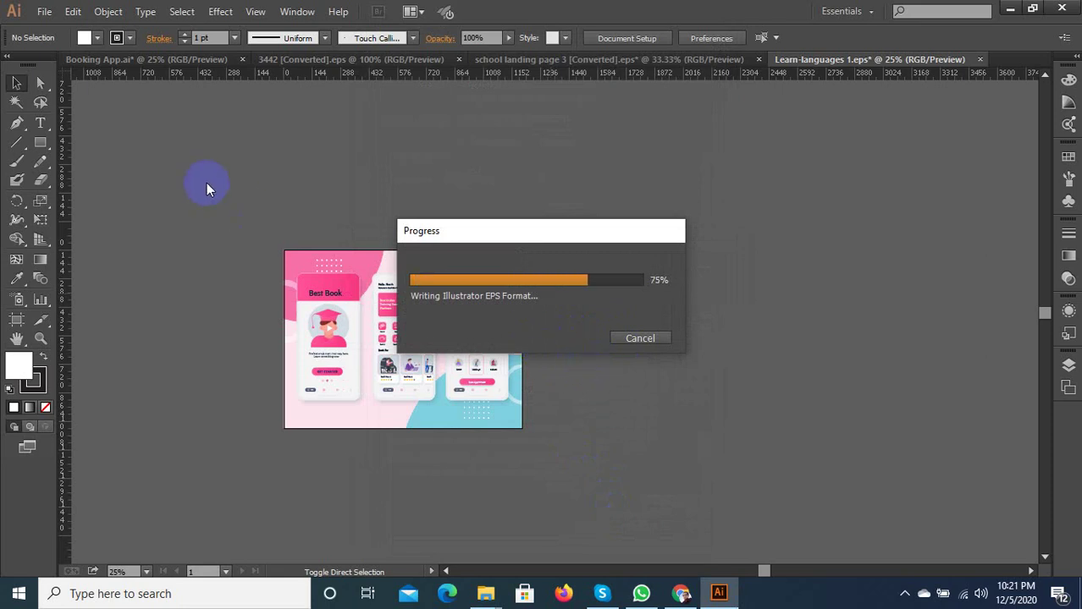
Export the mockup for the web as a 1200 × 900 px JPEG with High quality at 60%
left_click(45, 11)
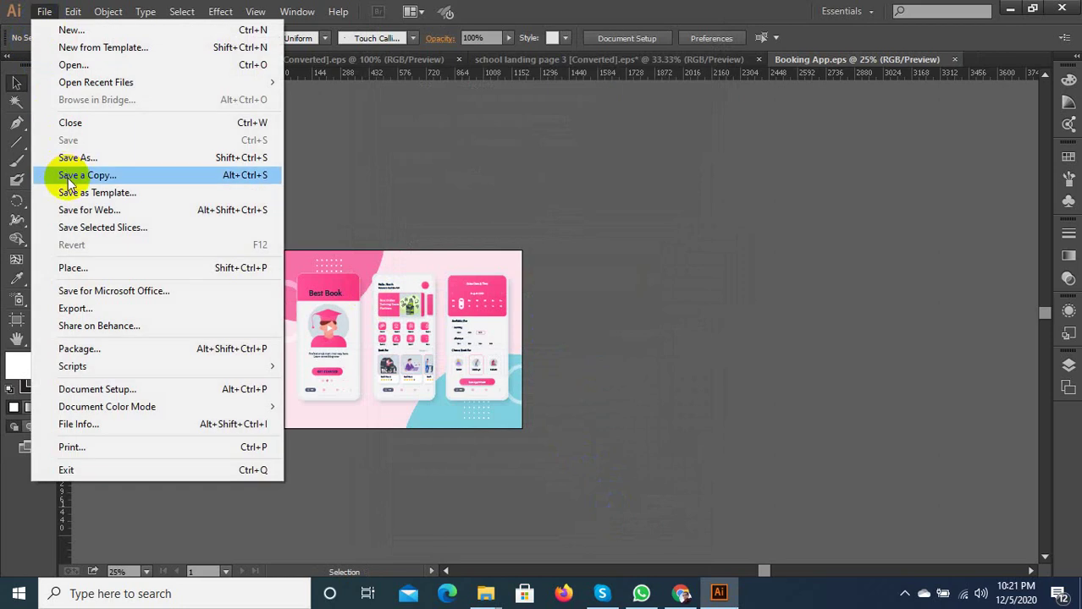
left_click(139, 209)
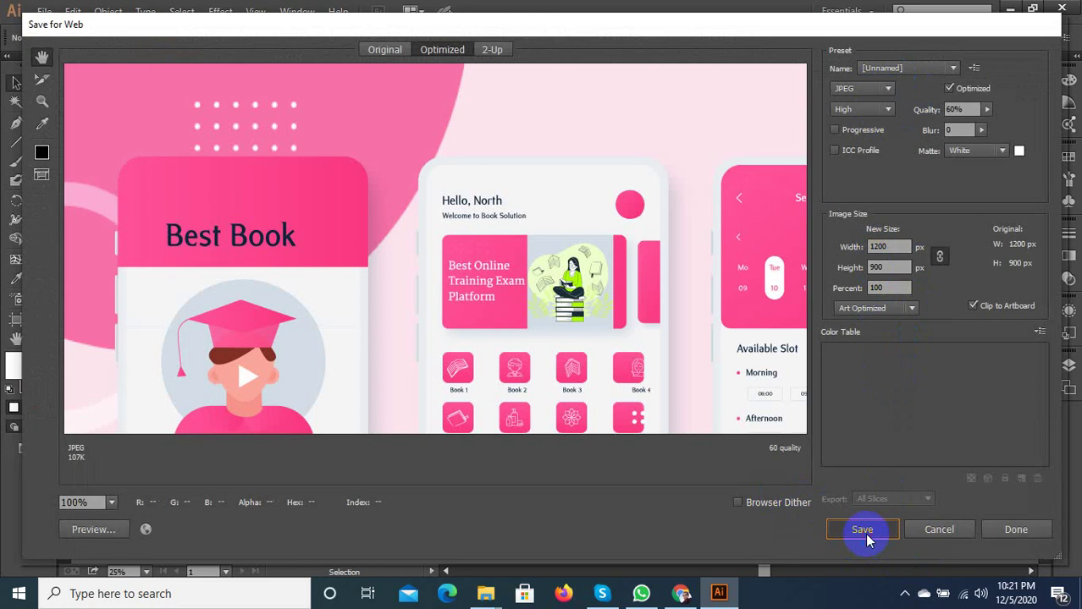
left_click(862, 530)
Save the optimized image as Booking-App in All WORK ONLINE > UPLABS > Landing Page > Booking App
left_click(149, 41)
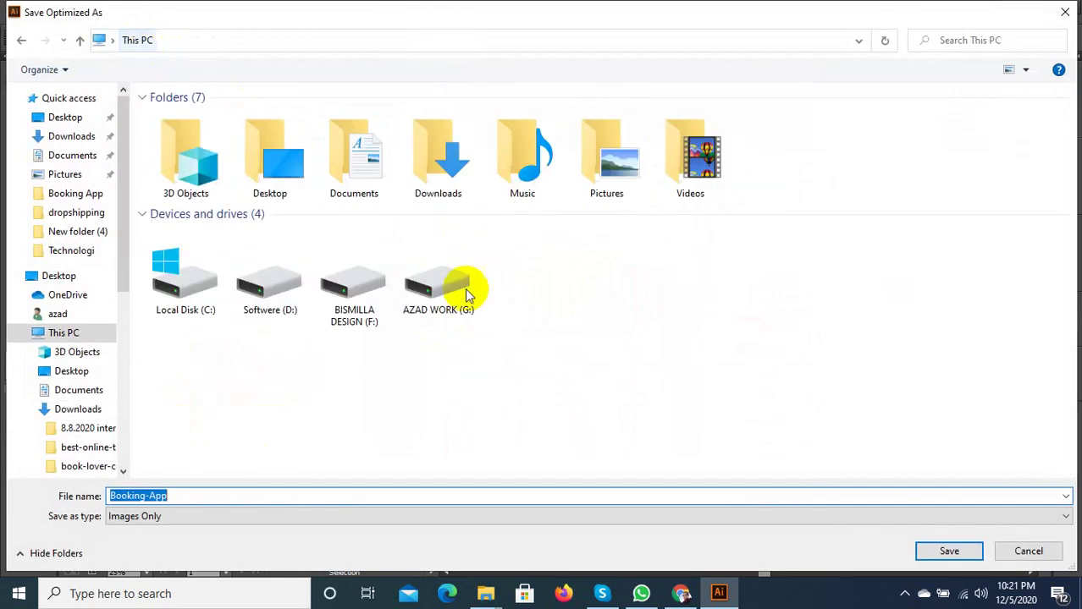
double_click(373, 296)
double_click(291, 149)
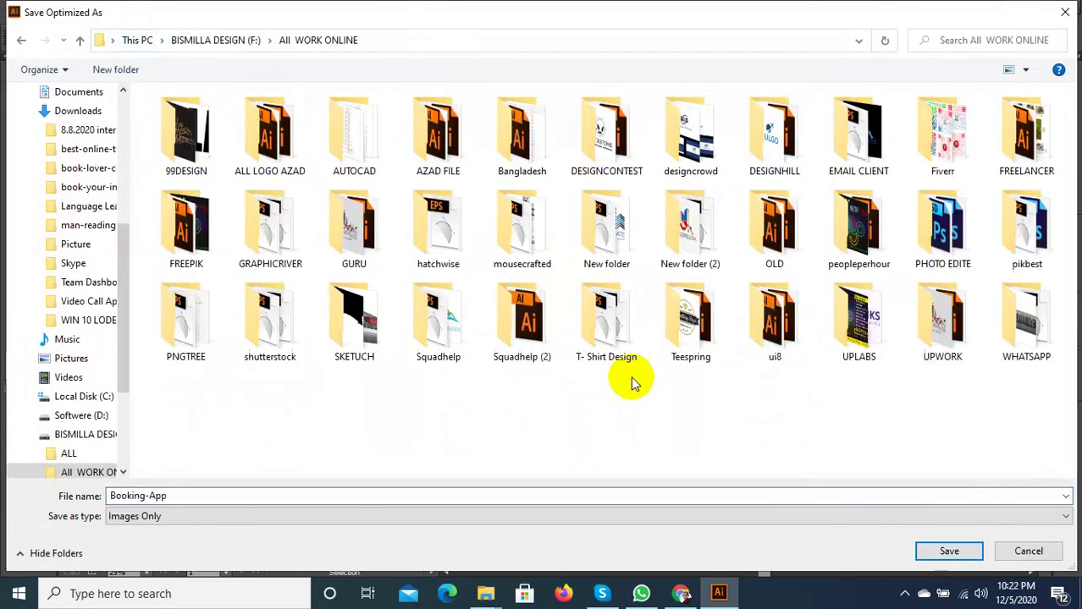
double_click(856, 347)
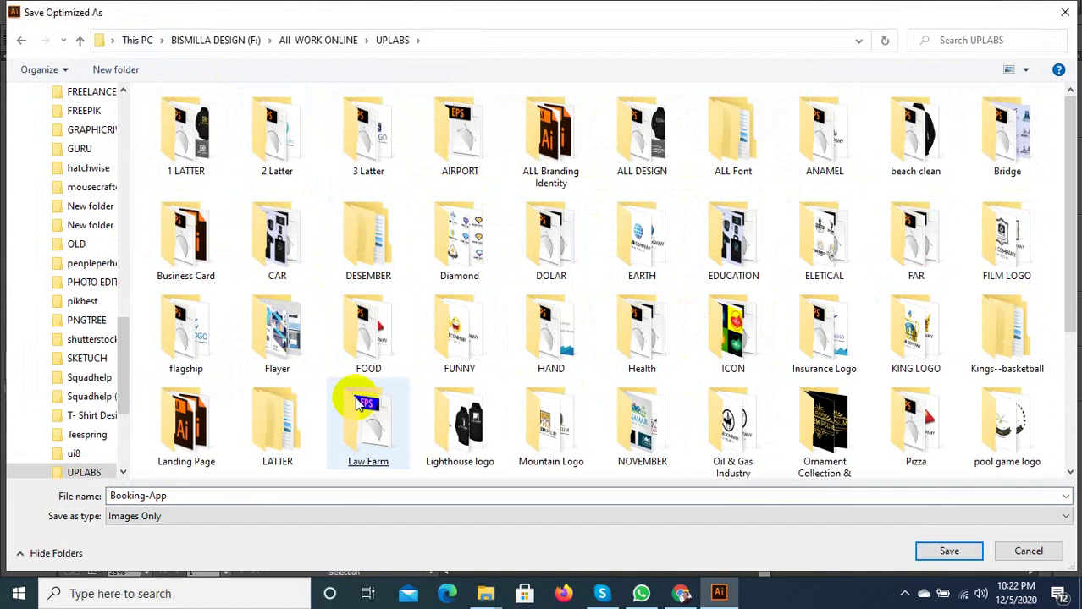
double_click(207, 432)
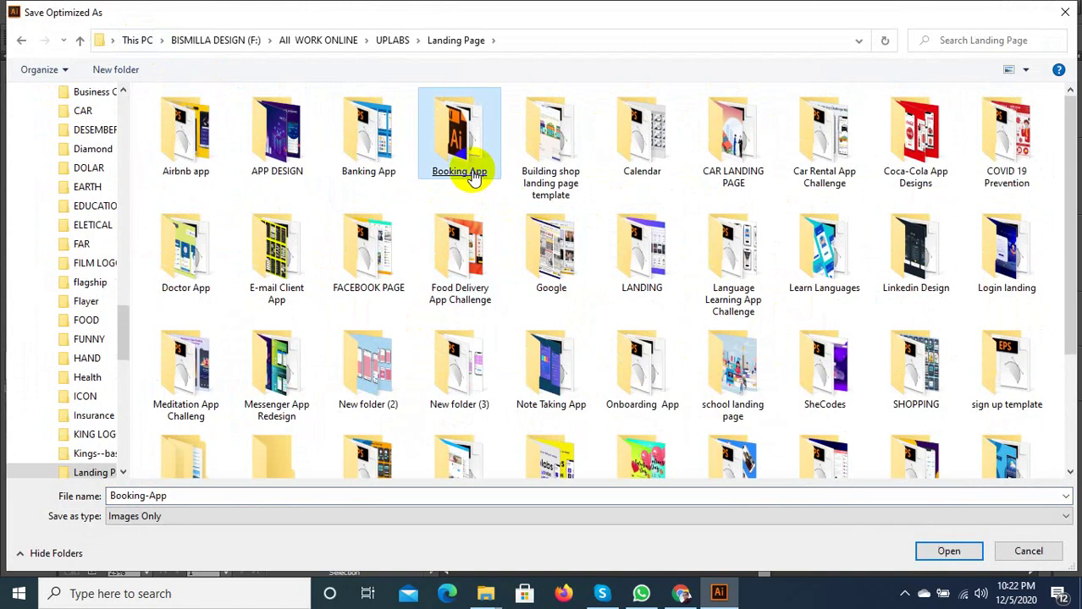
double_click(461, 152)
left_click(949, 552)
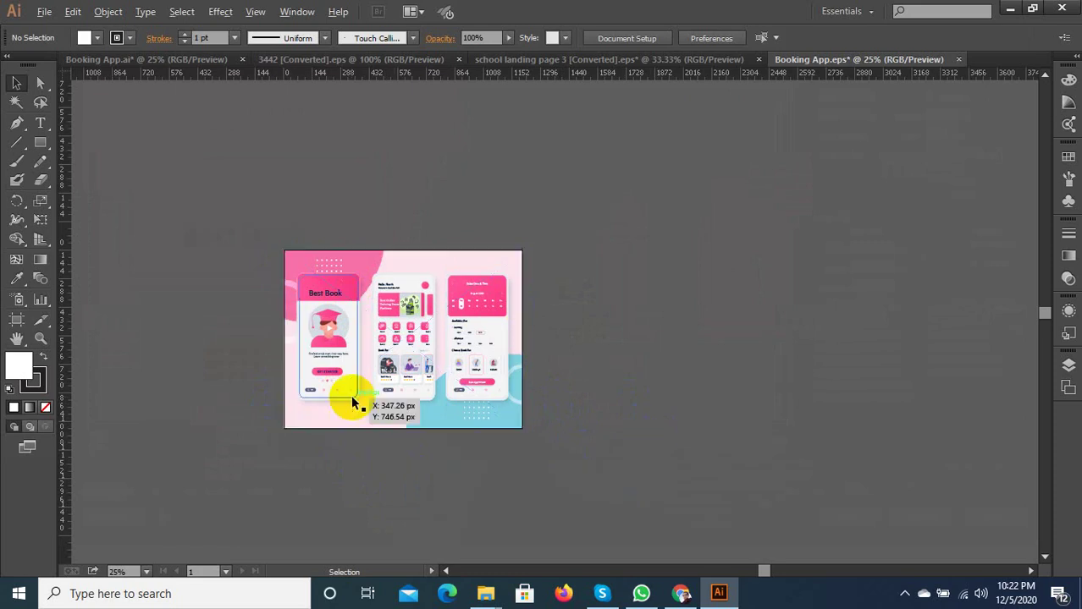
Examine the finished mockup up close, checking the three phone screens and the background
scroll(352, 398, "up", 4)
scroll(498, 282, "down", 2)
scroll(498, 282, "up", 2)
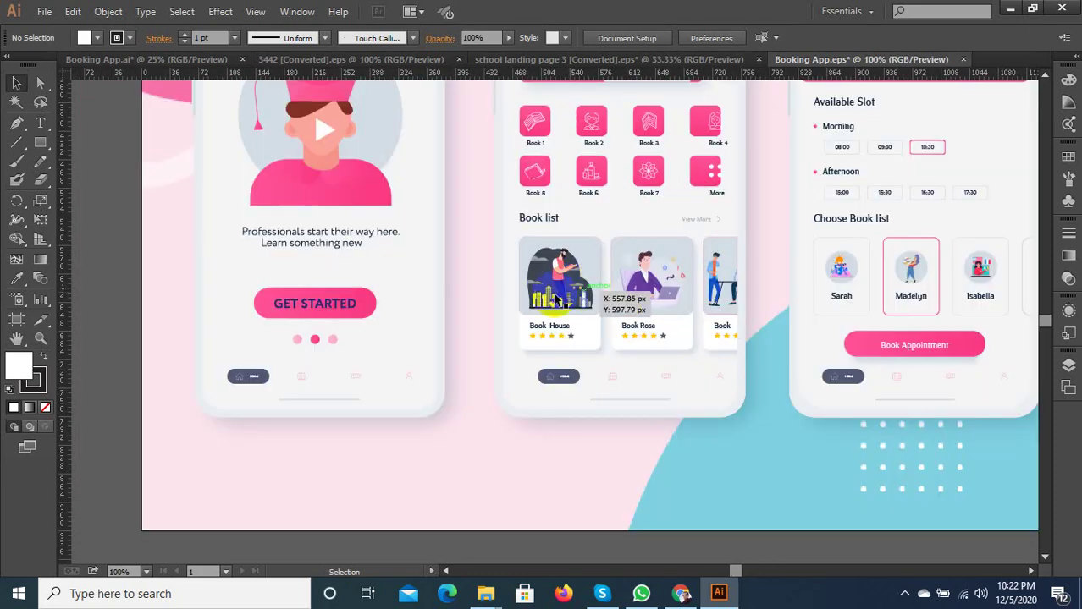
scroll(343, 318, "down", 1)
scroll(337, 339, "down", 1)
scroll(395, 246, "up", 3)
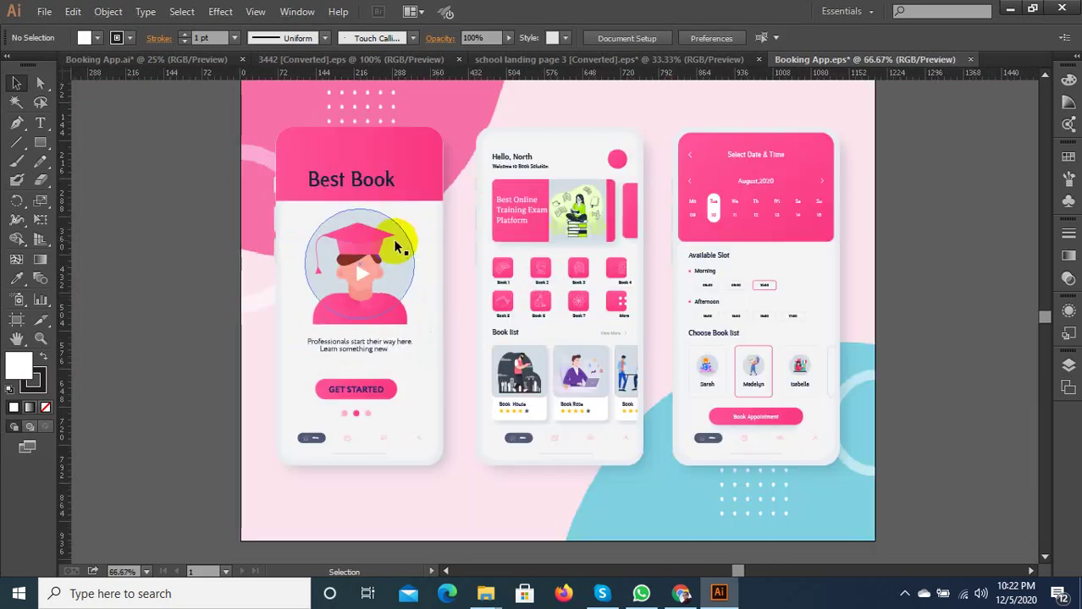
scroll(365, 281, "down", 1)
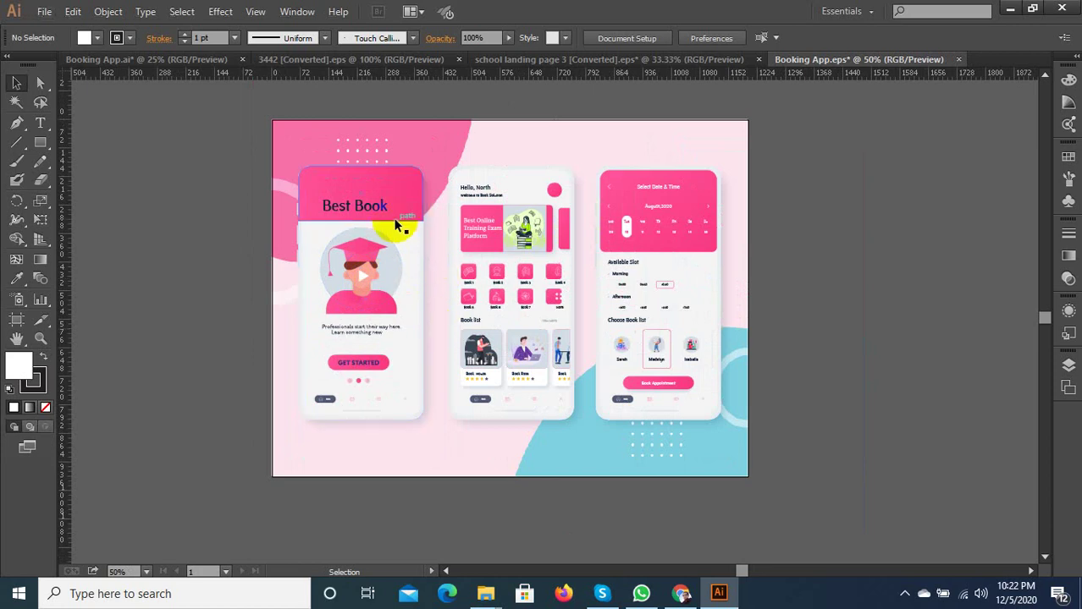
scroll(719, 136, "up", 3)
scroll(811, 139, "down", 2)
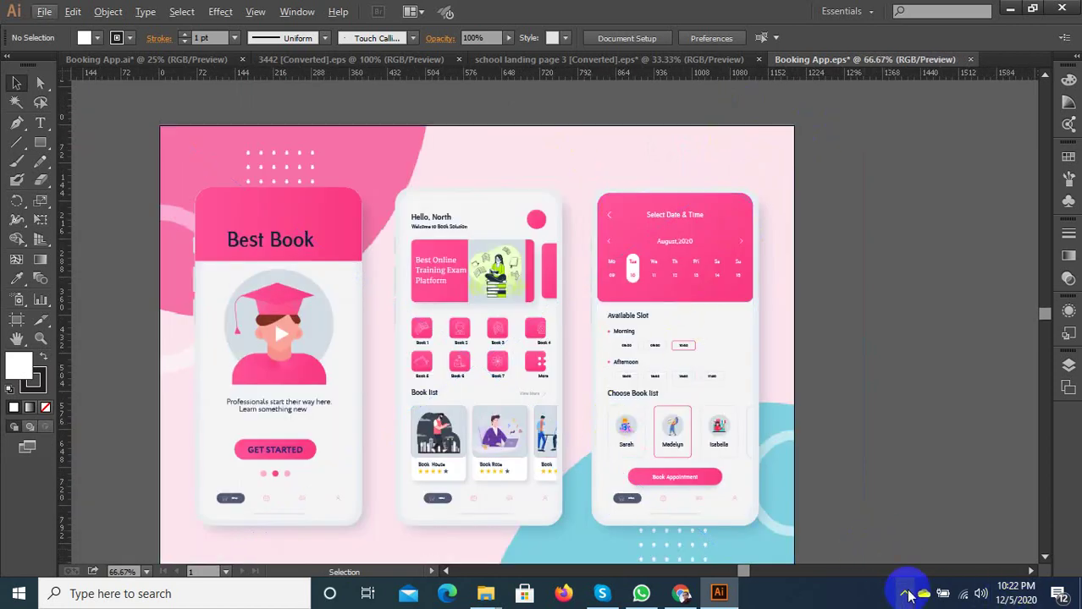
left_click(906, 594)
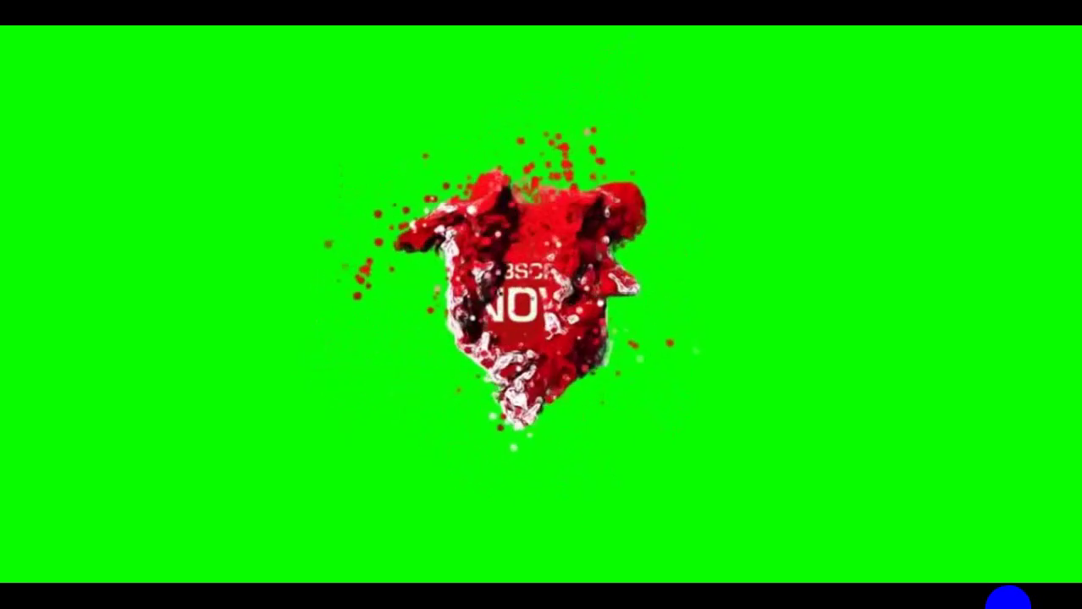
mouse_move(1001, 605)
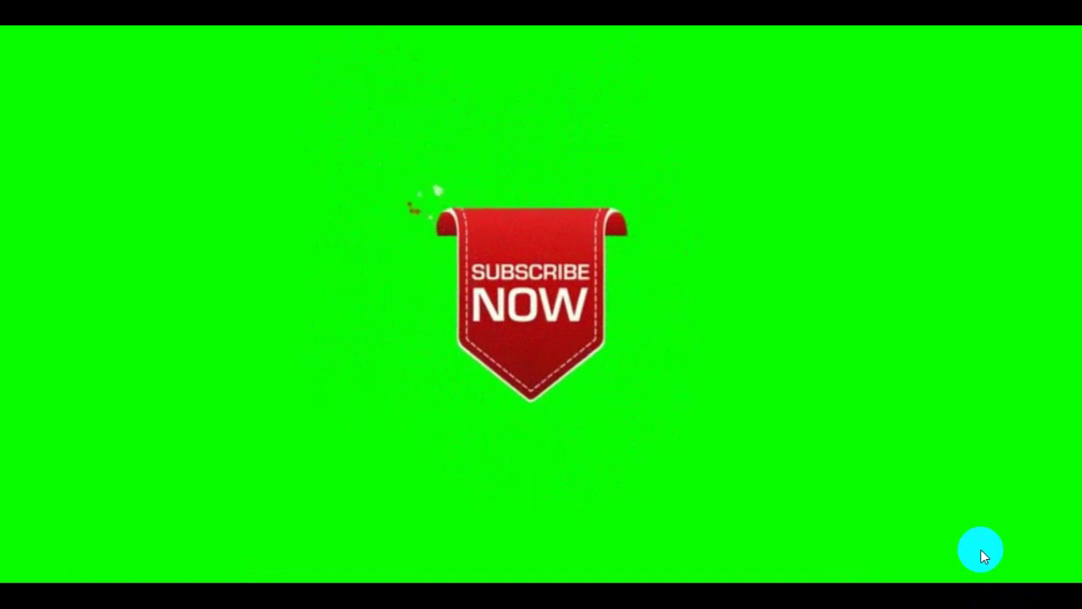
double_click(979, 550)
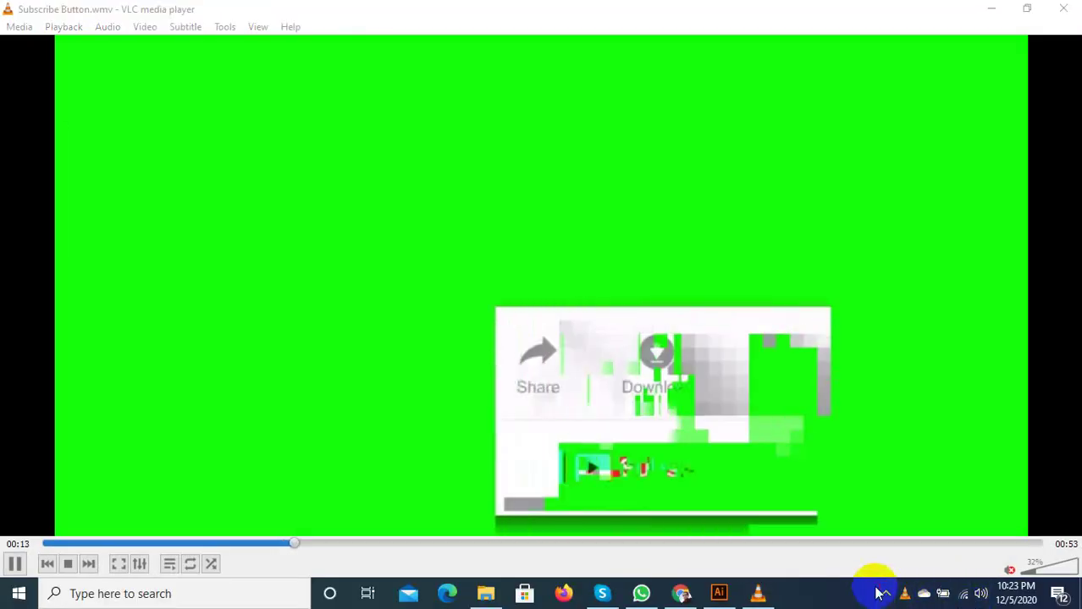
left_click(462, 543)
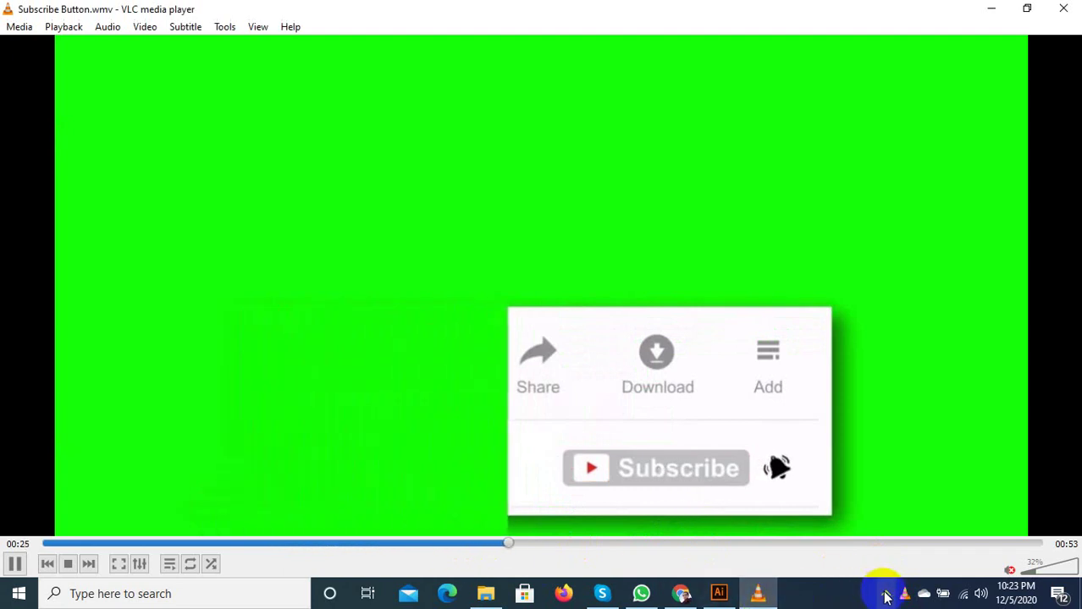
left_click(885, 593)
left_click(693, 542)
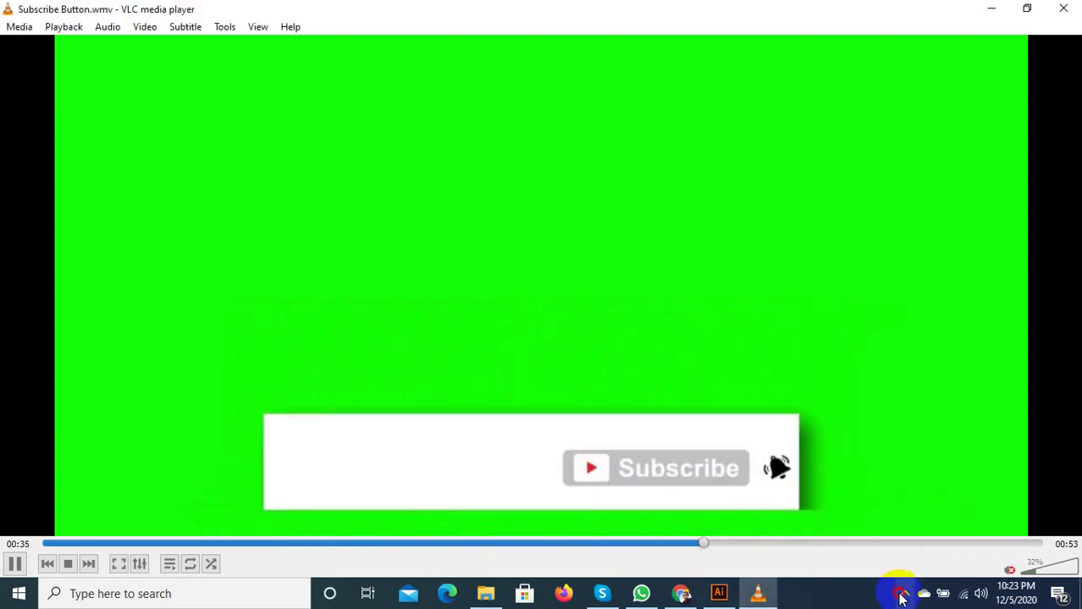